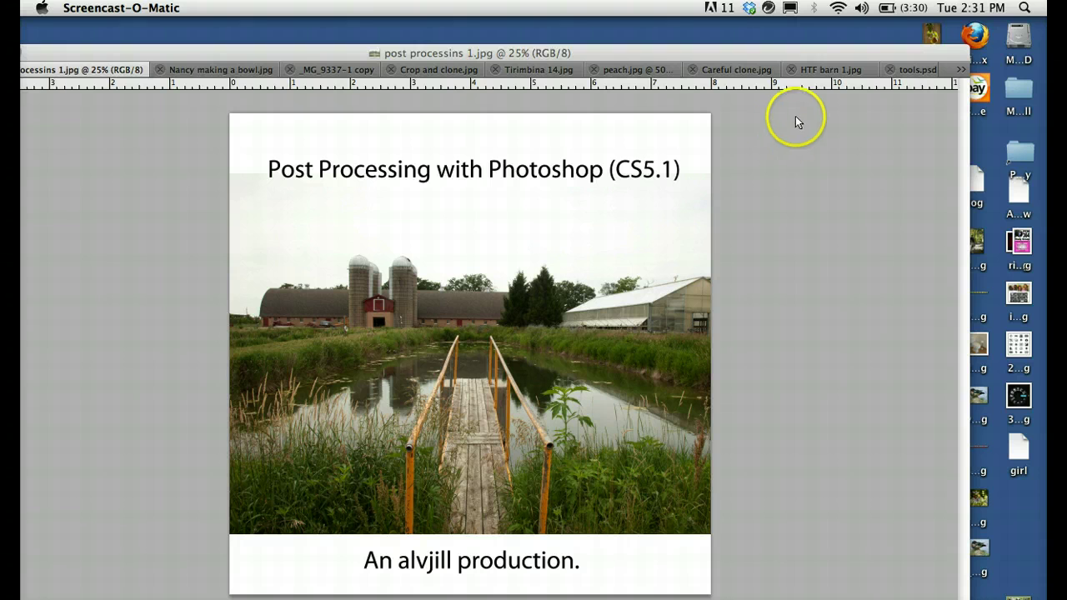
Switch to the tools.psd document and show its "Marquis tool-->" label layer
left_click(908, 72)
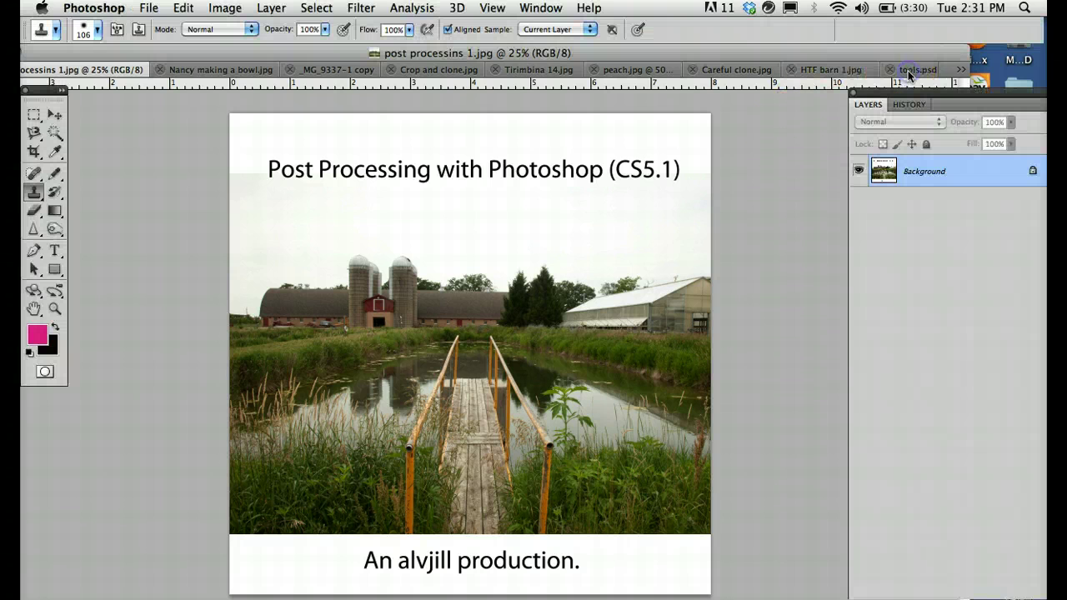
left_click(908, 73)
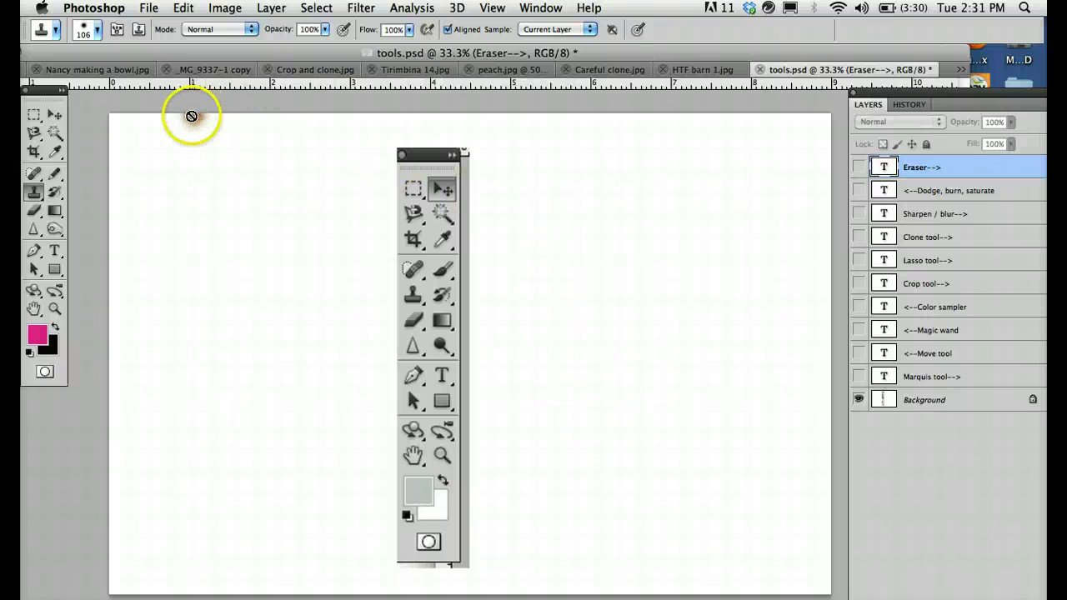
left_click(62, 90)
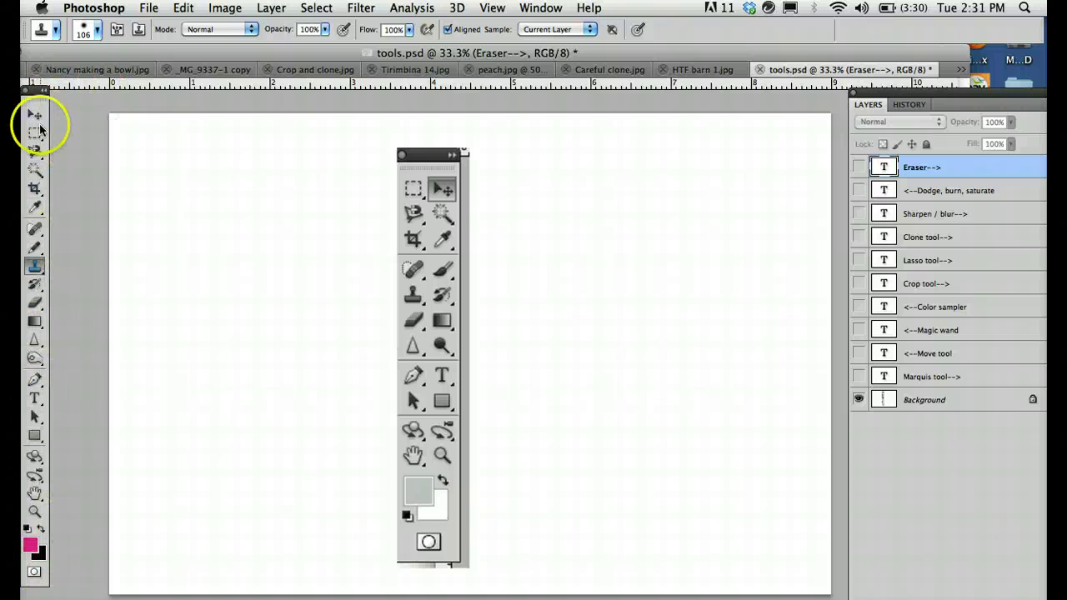
left_click(46, 90)
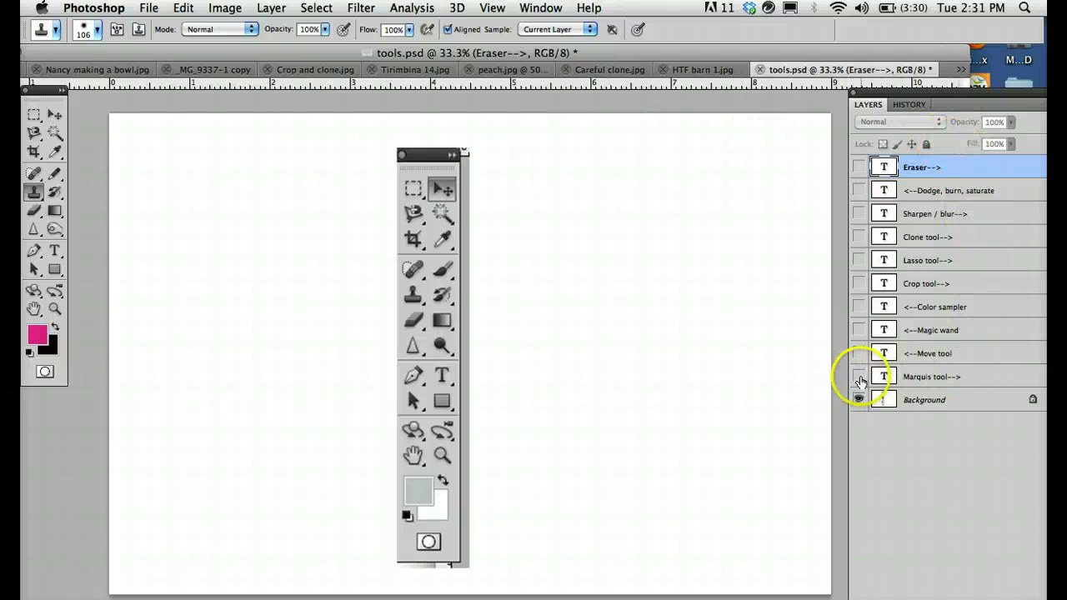
left_click(859, 379)
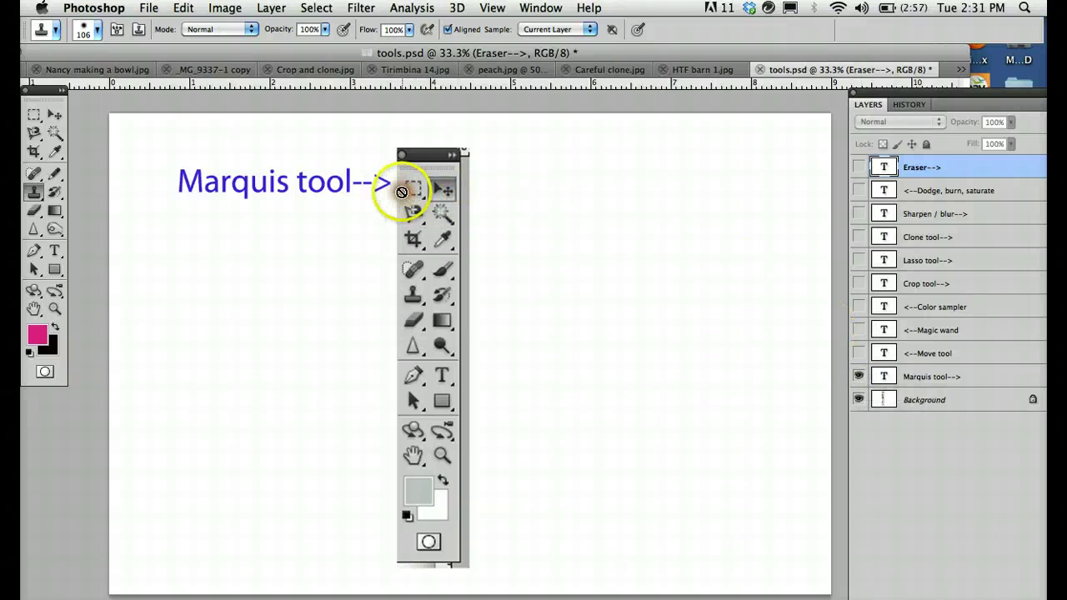
Draw an elliptical marquee selection over the "Marquis tool-->" label and undo it
left_click(39, 124)
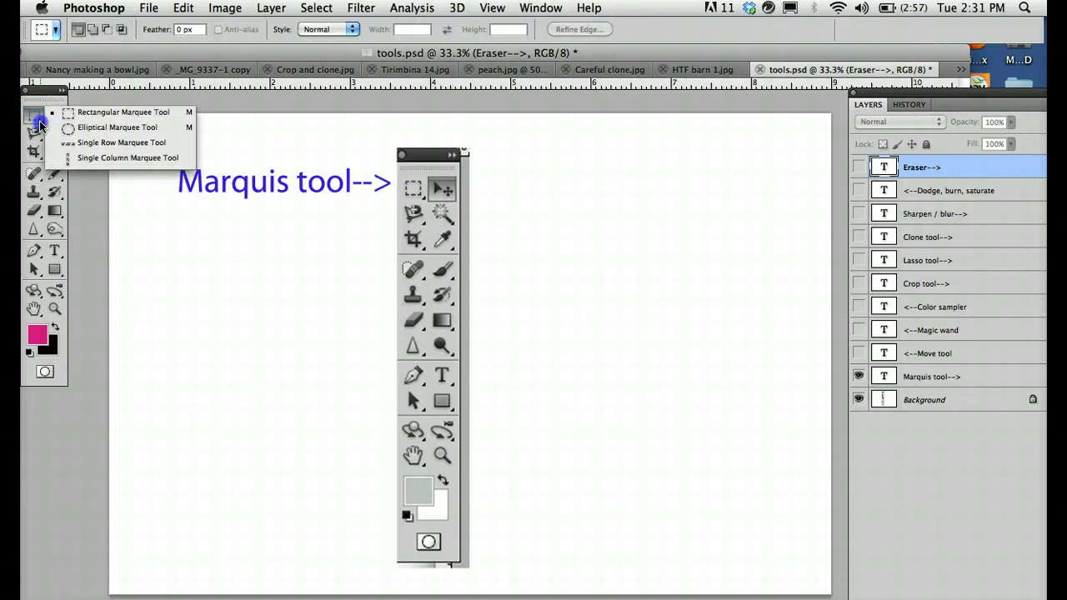
left_click(83, 133)
left_click_drag(138, 144, 355, 336)
left_click(356, 336)
key("super+z")
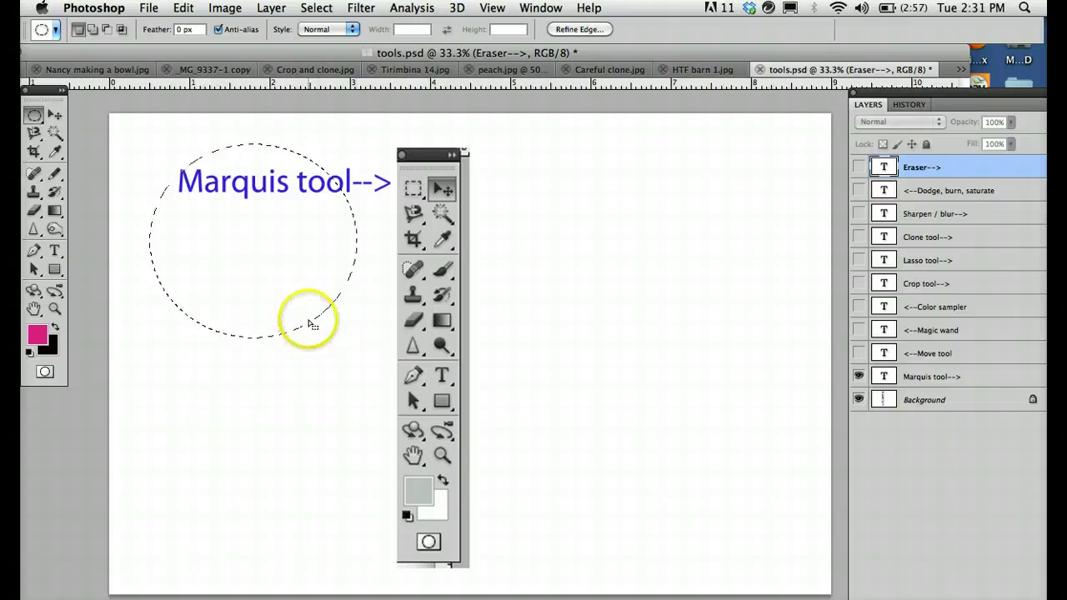
left_click(414, 188)
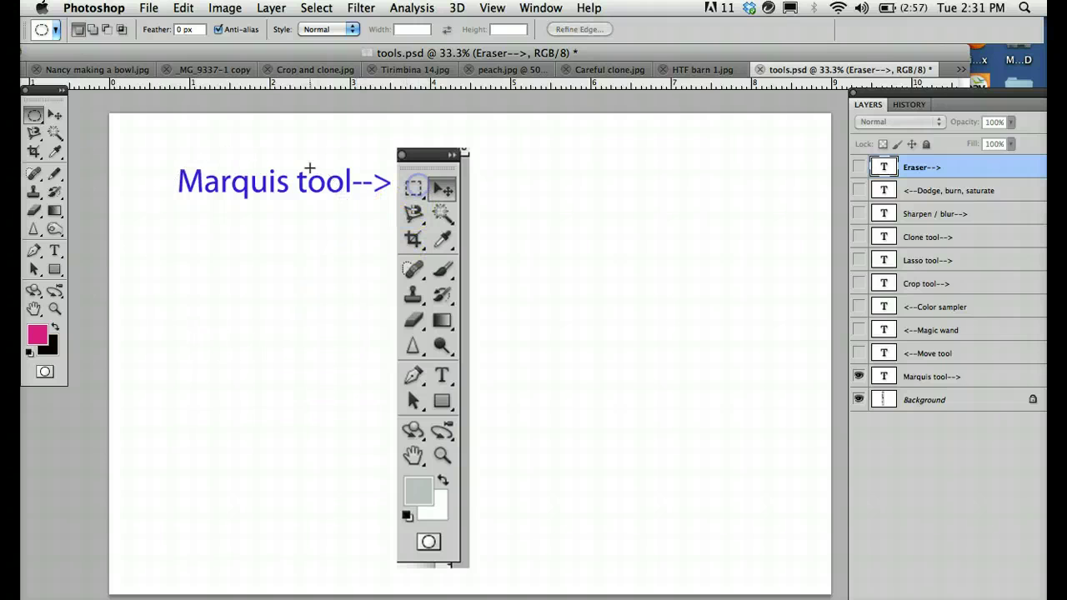
Draw a rectangular marquee selection around the "Marquis tool-->" label and clear it
left_click(33, 123)
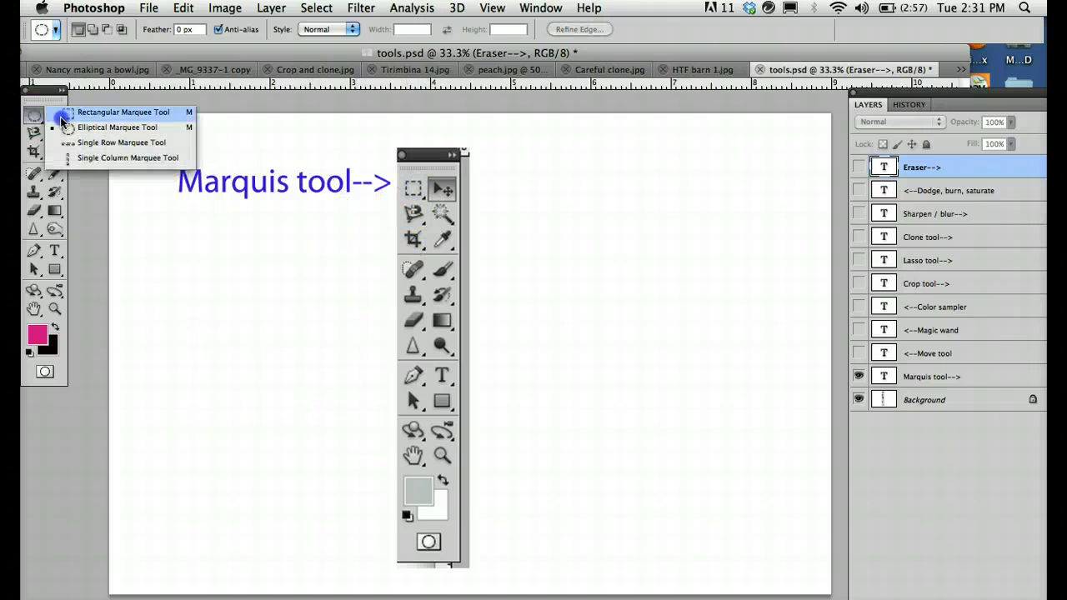
left_click(84, 115)
left_click_drag(161, 139, 395, 255)
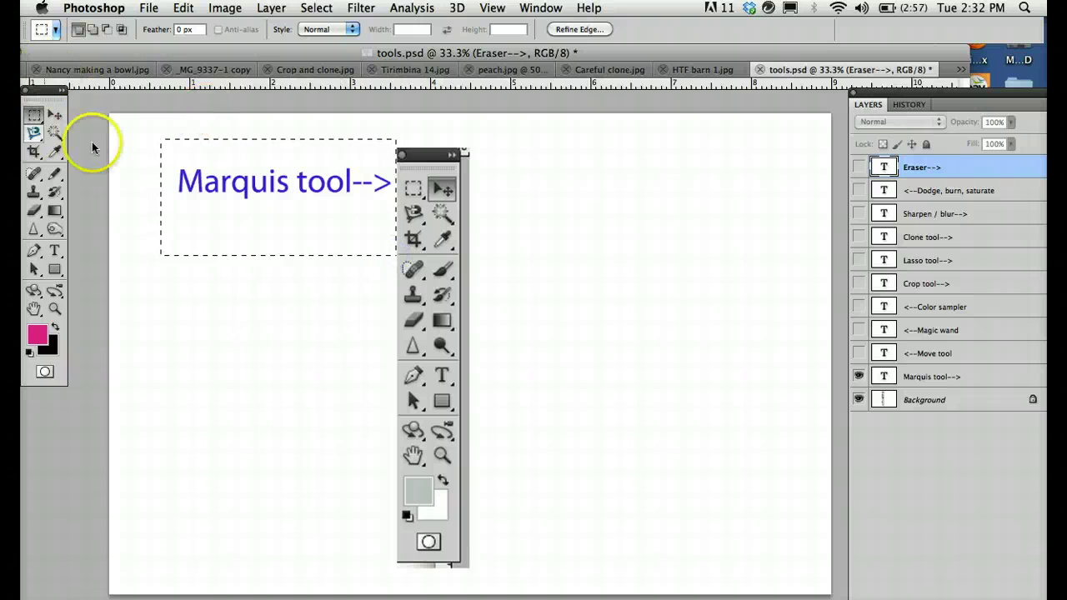
left_click(139, 143)
Draw a second rectangular marquee around the "Marquis tool-->" label and deselect it
left_click_drag(33, 114, 61, 148)
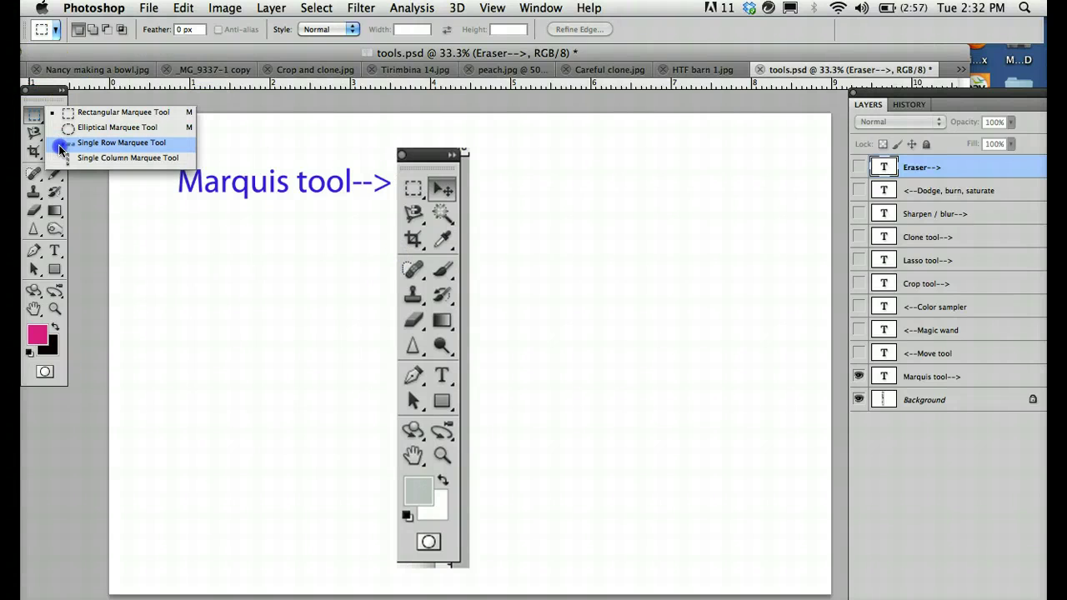
left_click_drag(58, 145, 66, 121)
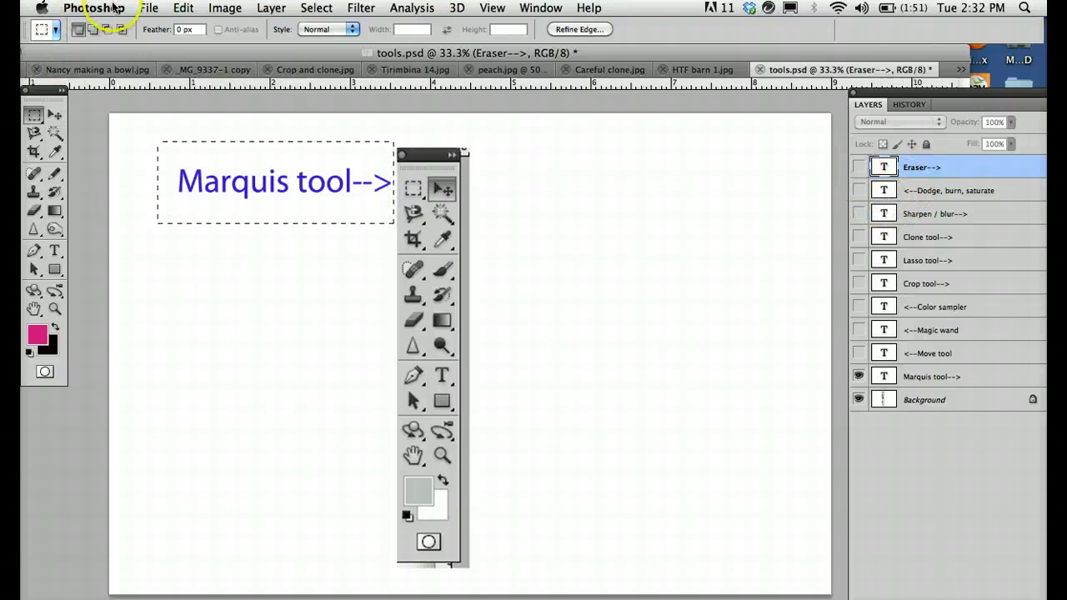
left_click(319, 8)
left_click(324, 44)
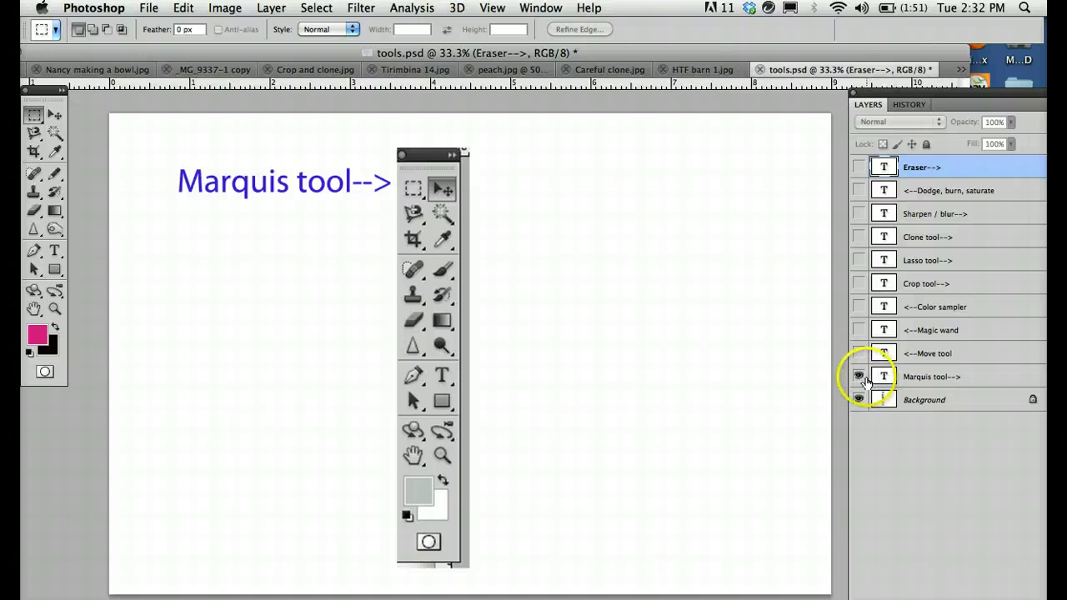
Show the "<--Move tool" label layer instead of the Marquis one and shift it down level with the pictured Move tool icon
left_click(858, 377)
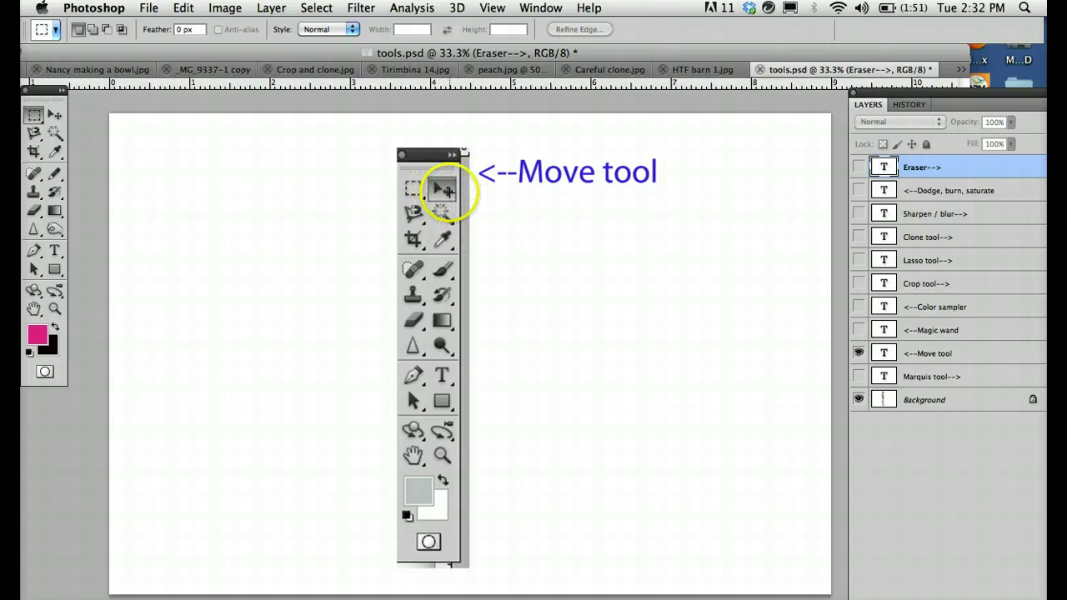
left_click(54, 115)
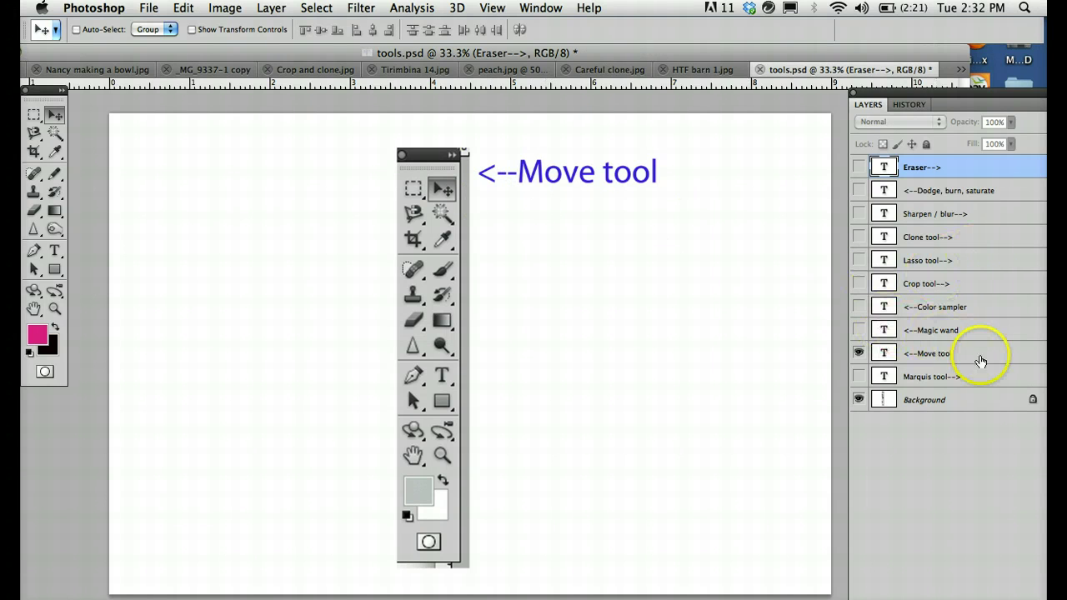
left_click(981, 358)
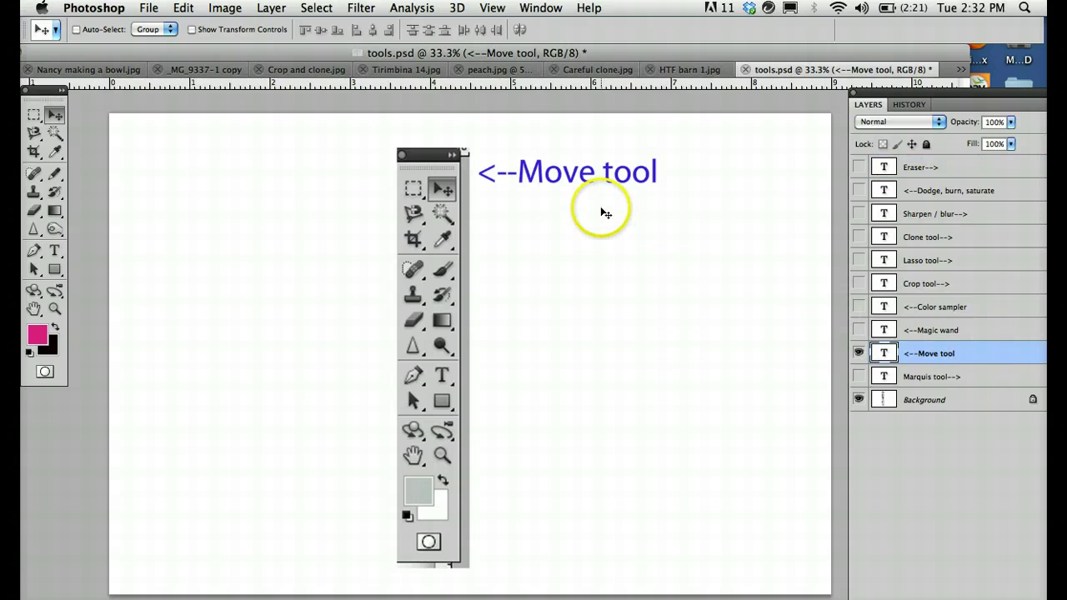
left_click_drag(623, 221, 602, 221)
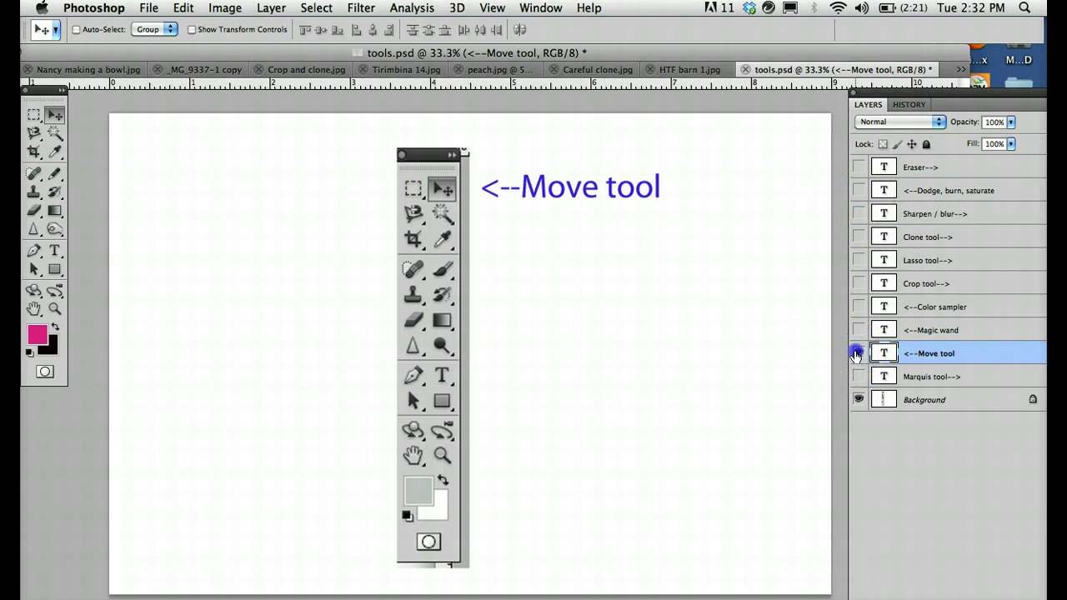
Replace the visible Move tool label with the "<--Magic wand" label, and switch to peach.jpg with the Magic Wand tool active
left_click(857, 354)
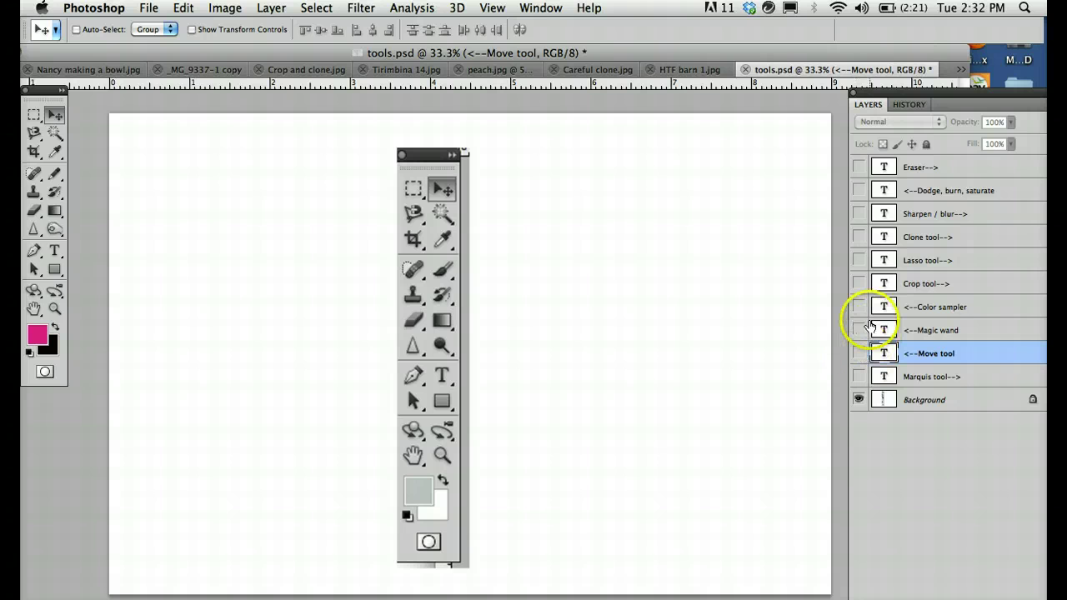
left_click(859, 330)
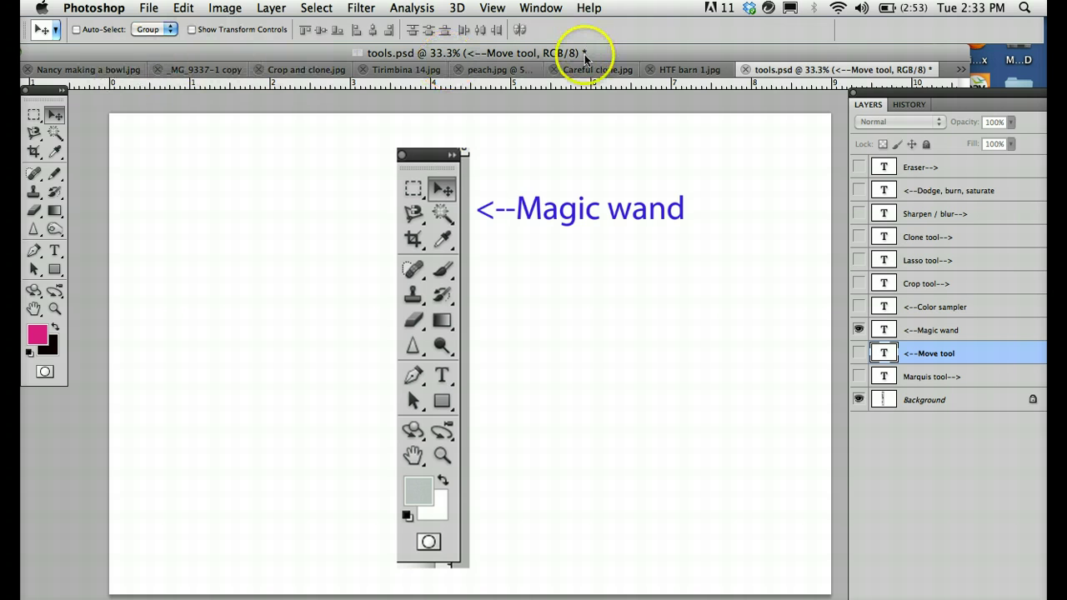
left_click(491, 74)
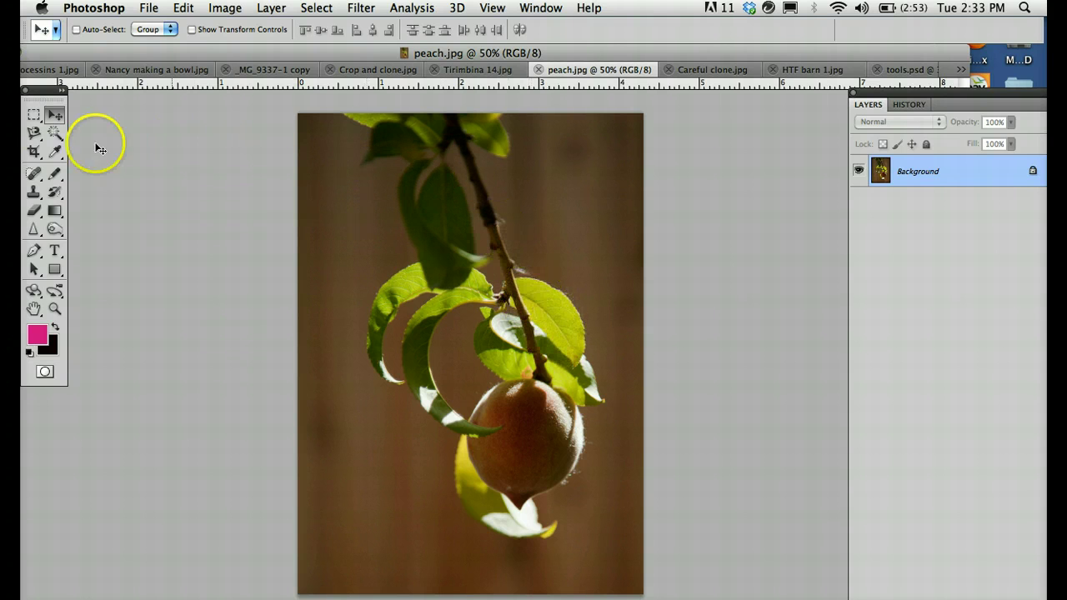
left_click(56, 133)
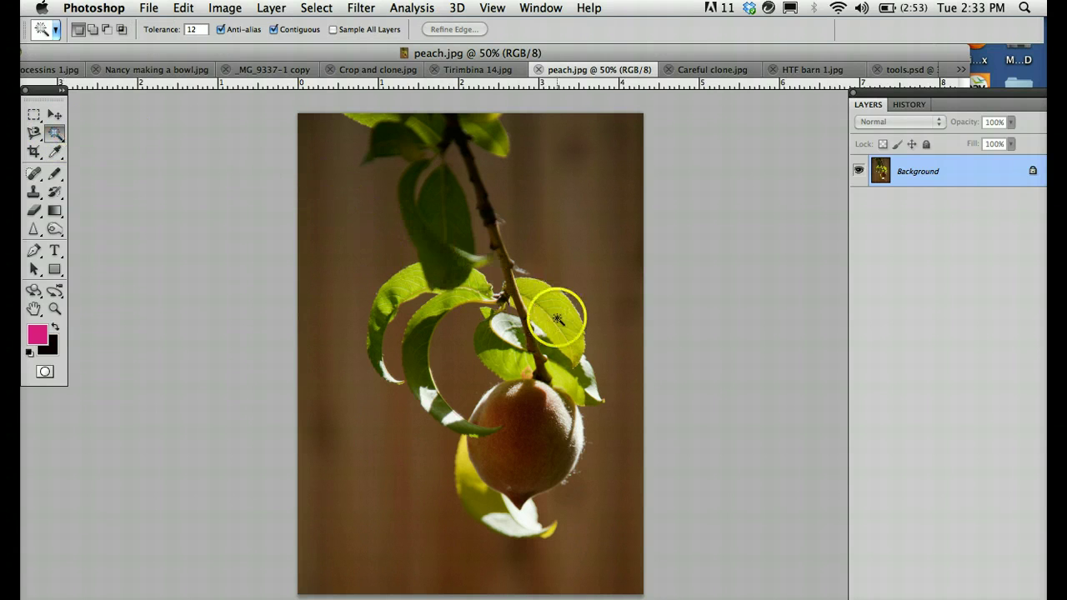
Select part of the bright leaf above the peach with the Magic Wand at tolerance 12, and revert to the Open history state
left_click(557, 318)
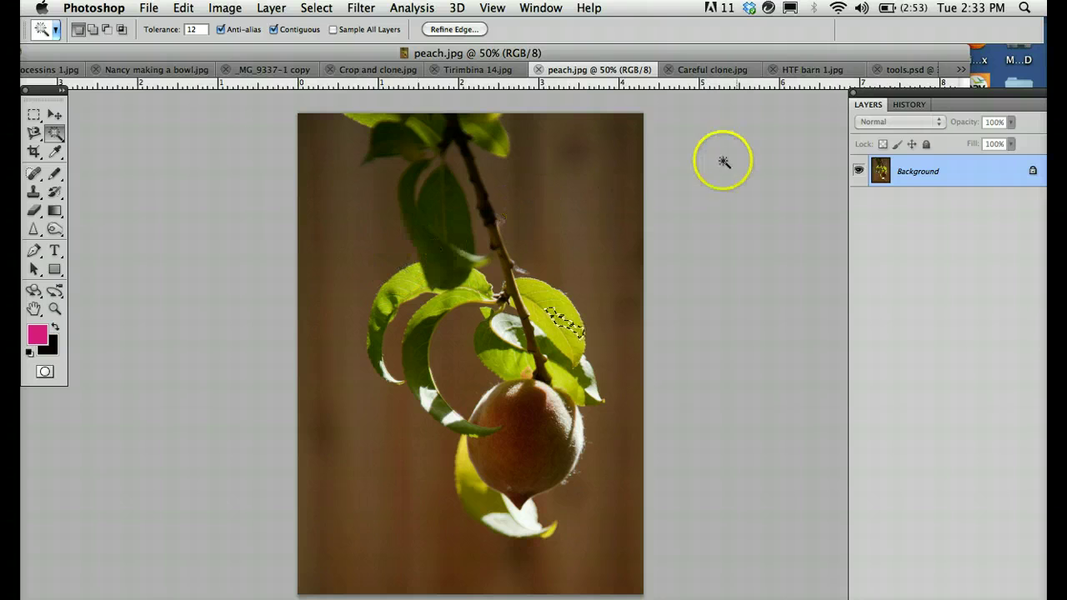
left_click(908, 105)
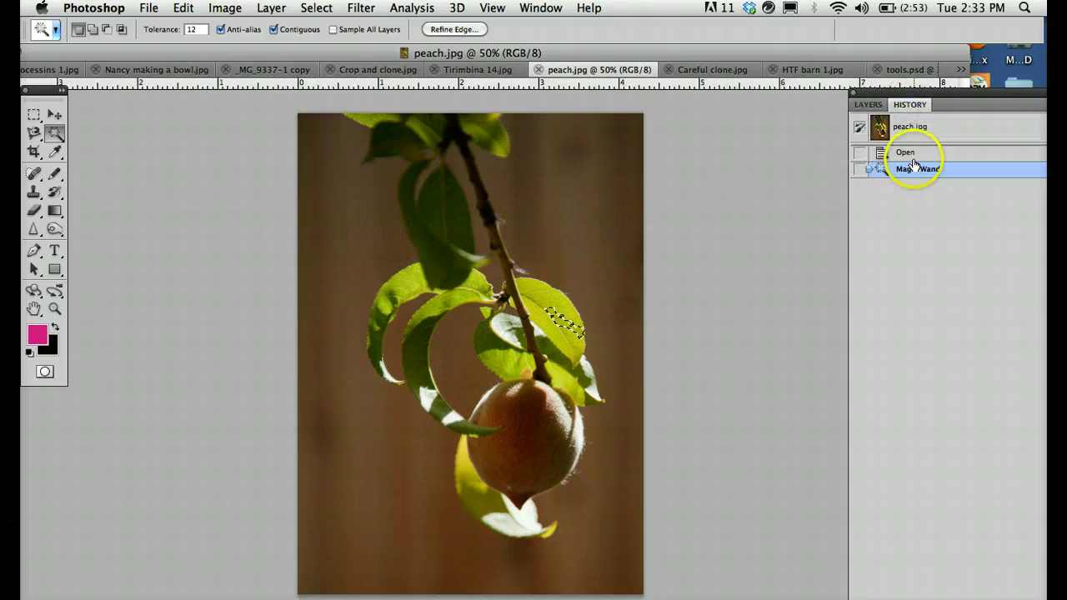
left_click(908, 152)
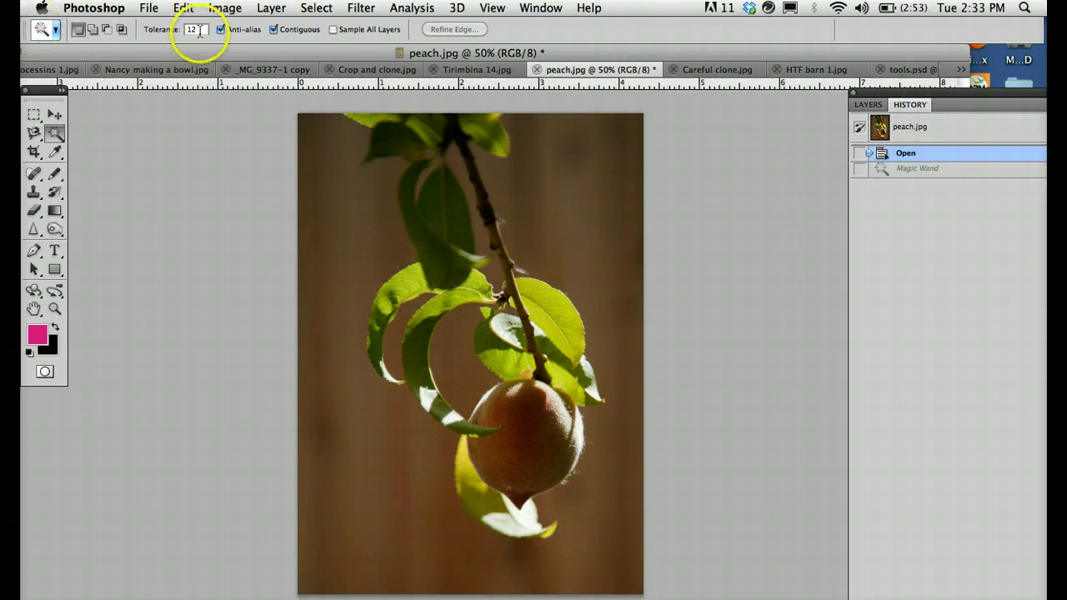
Set the Magic Wand tolerance to 25, sample the bright leaf above the peach, and revert to the Open history state
double_click(199, 30)
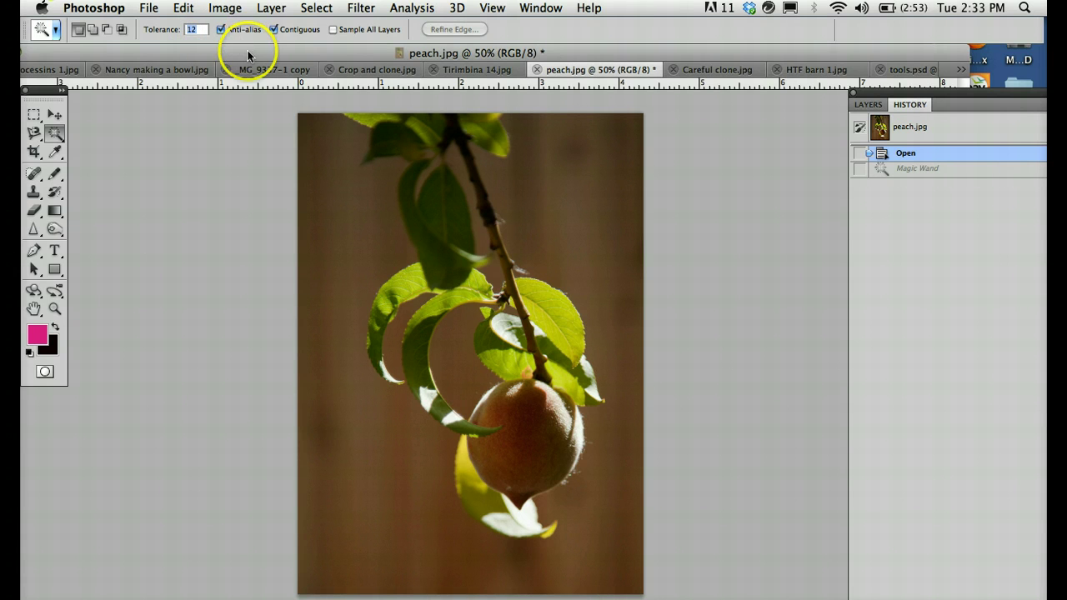
type("25")
left_click(519, 272)
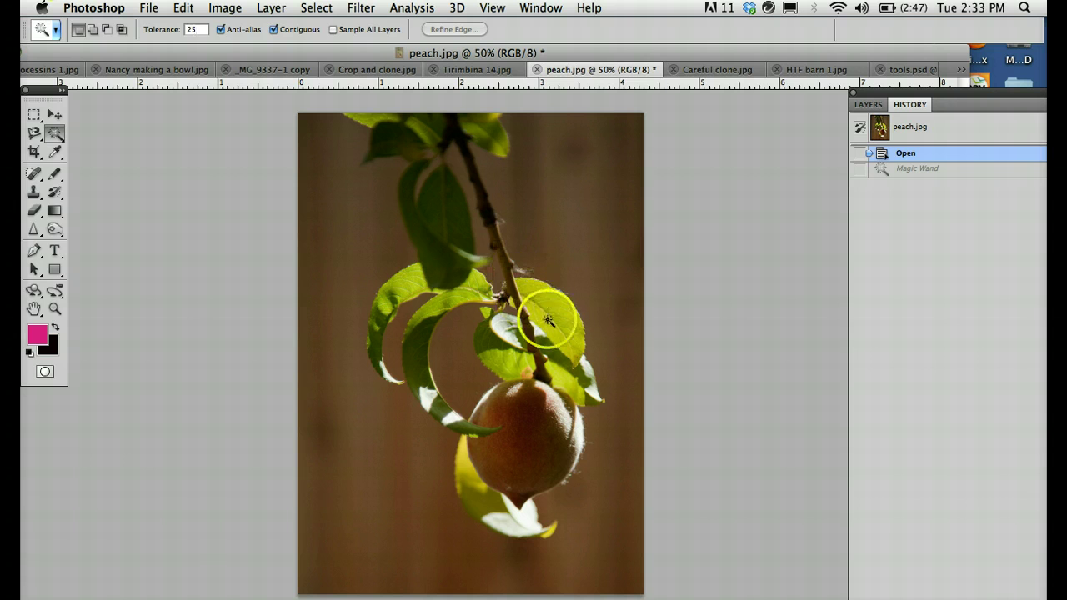
left_click(555, 318)
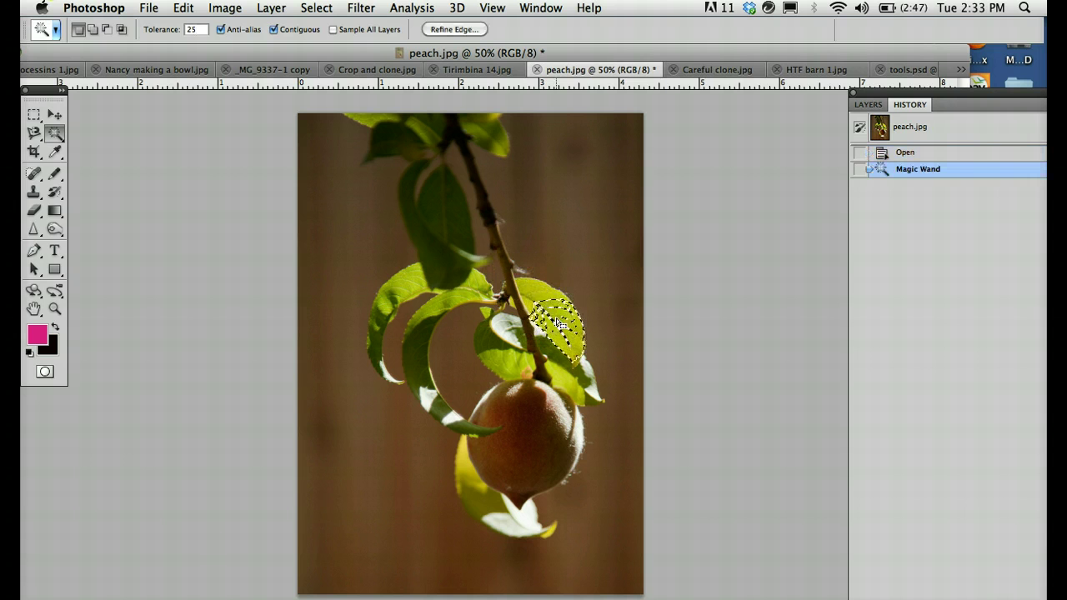
left_click(928, 155)
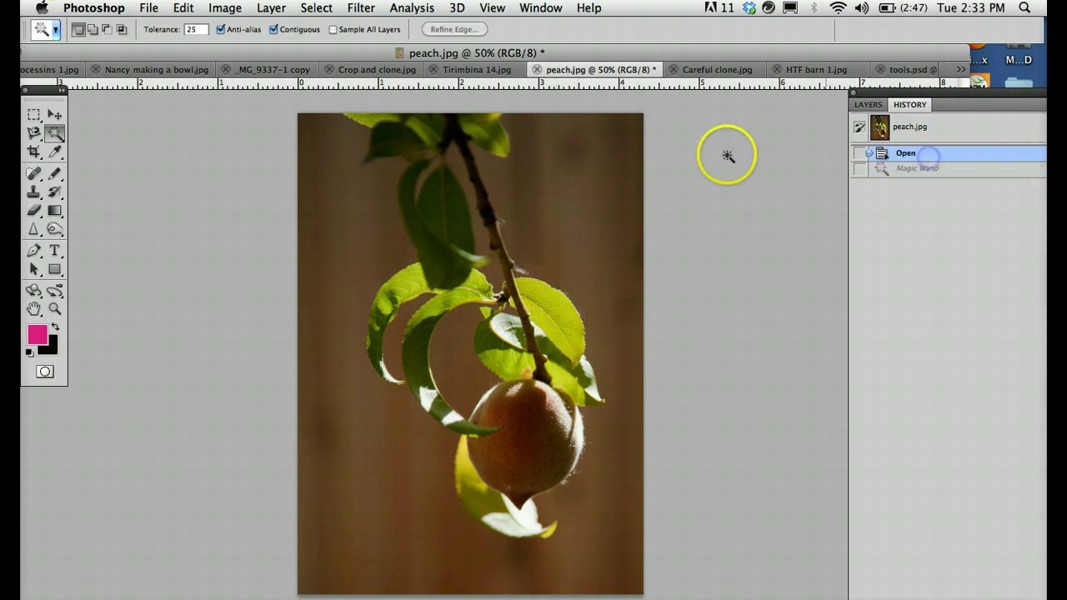
Set the Magic Wand tolerance to 0 and sample the bright leaf above the peach
left_click(200, 32)
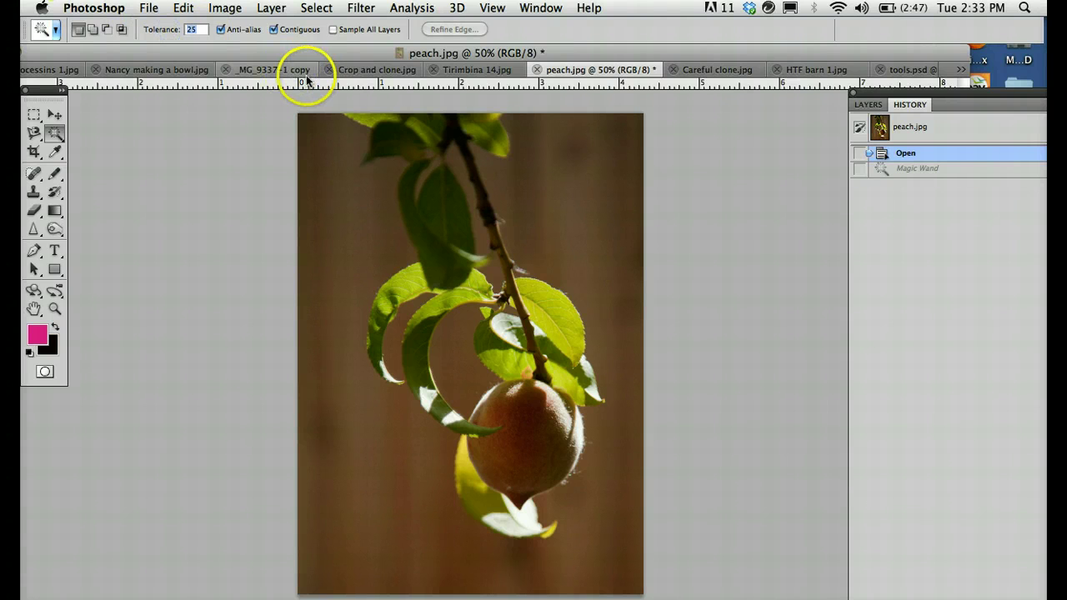
type("0")
left_click(557, 317)
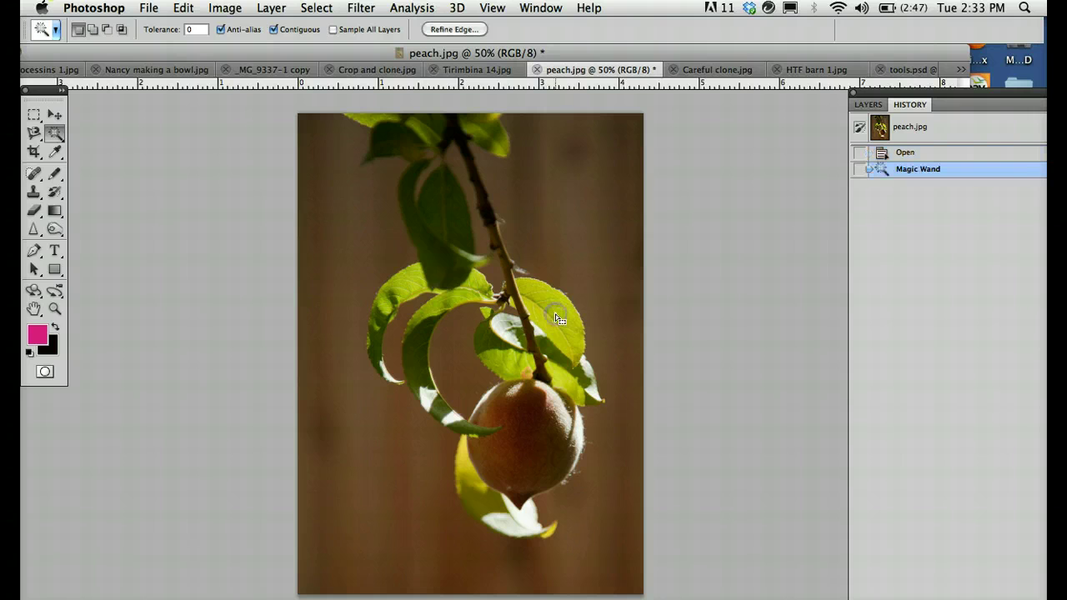
Set the Magic Wand tolerance to 50 and select the bright leaf above the peach, adding the missed patches until it is fully covered
left_click(202, 31)
type("5")
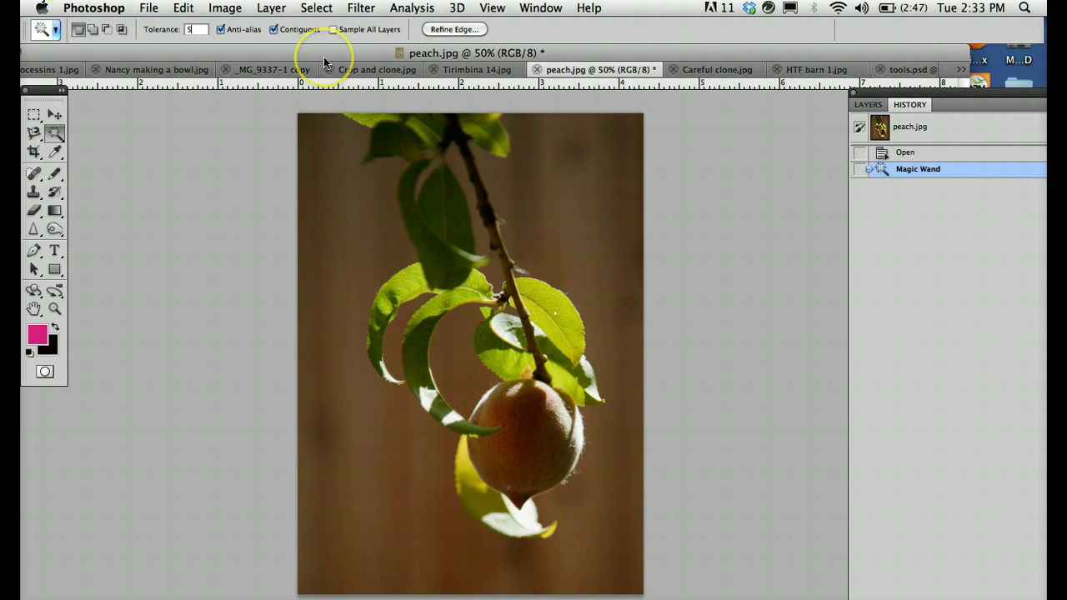
type("0")
left_click(547, 310)
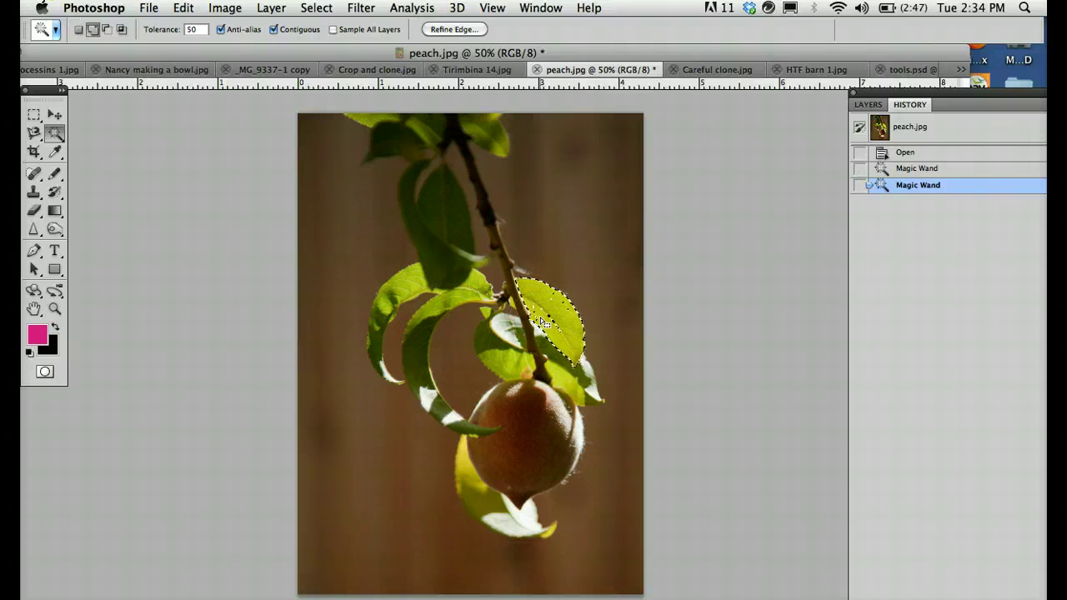
left_click(537, 322, "shift")
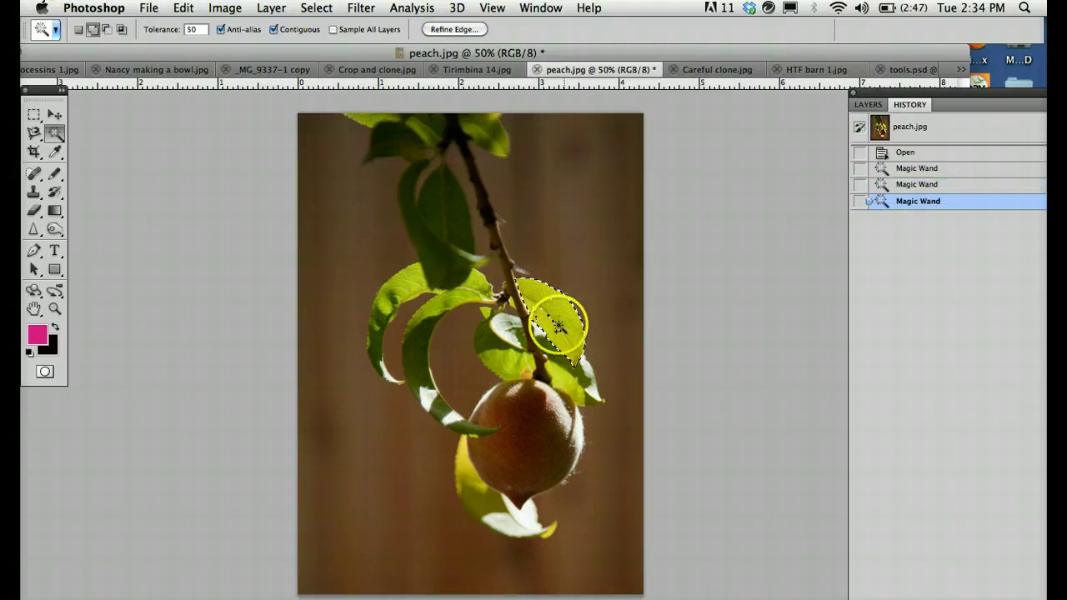
left_click(558, 325, "shift")
left_click(550, 324)
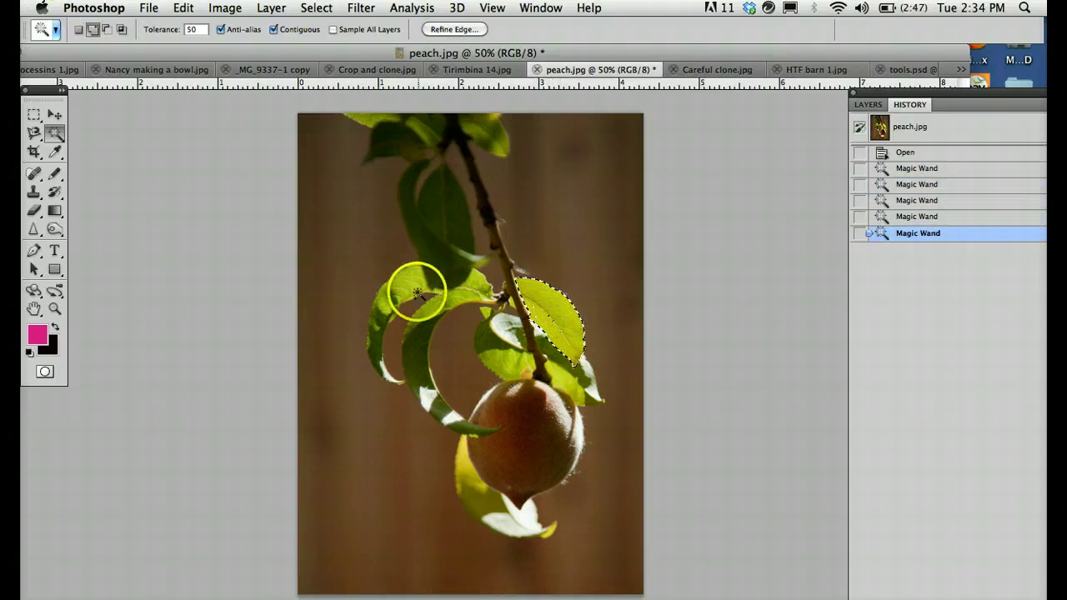
Add the sunlit areas of the two curled leaves beside the peach to the Magic Wand selection at tolerance 50
left_click(408, 290)
left_click(402, 290)
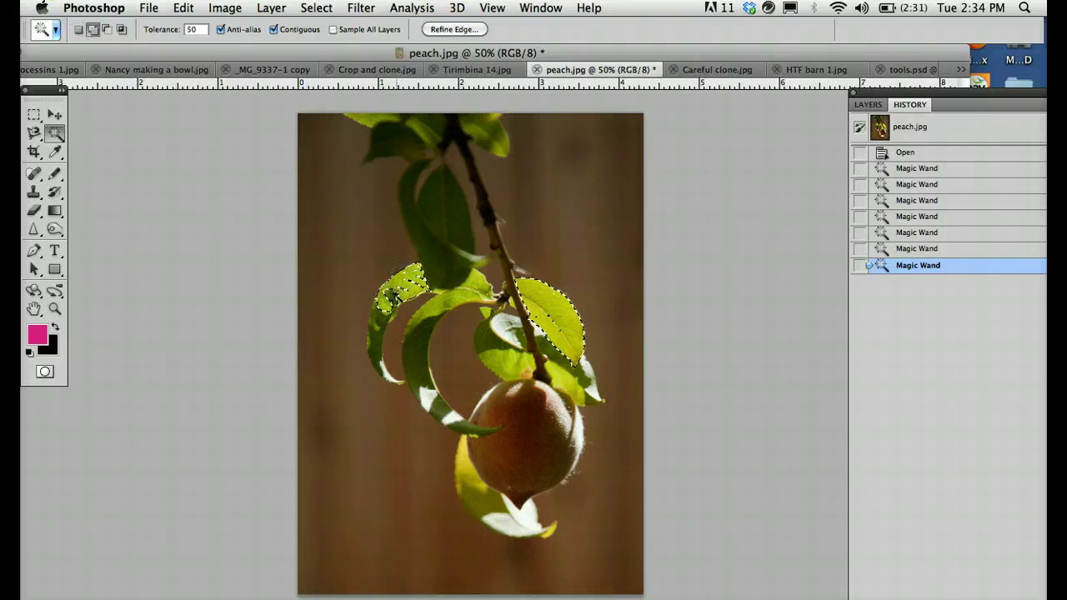
left_click(396, 290)
left_click(395, 290)
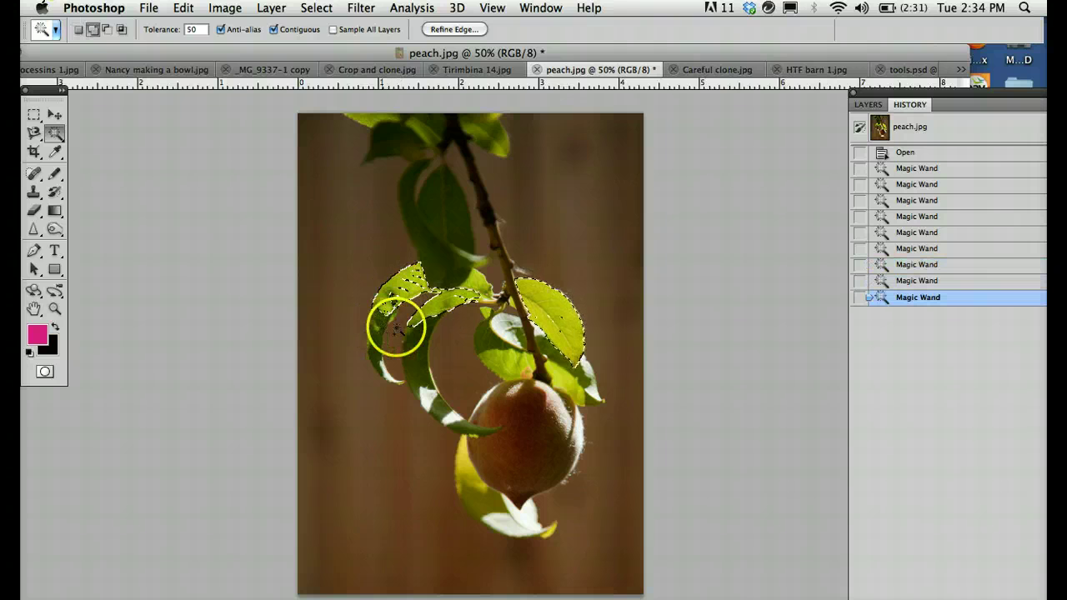
left_click(389, 295)
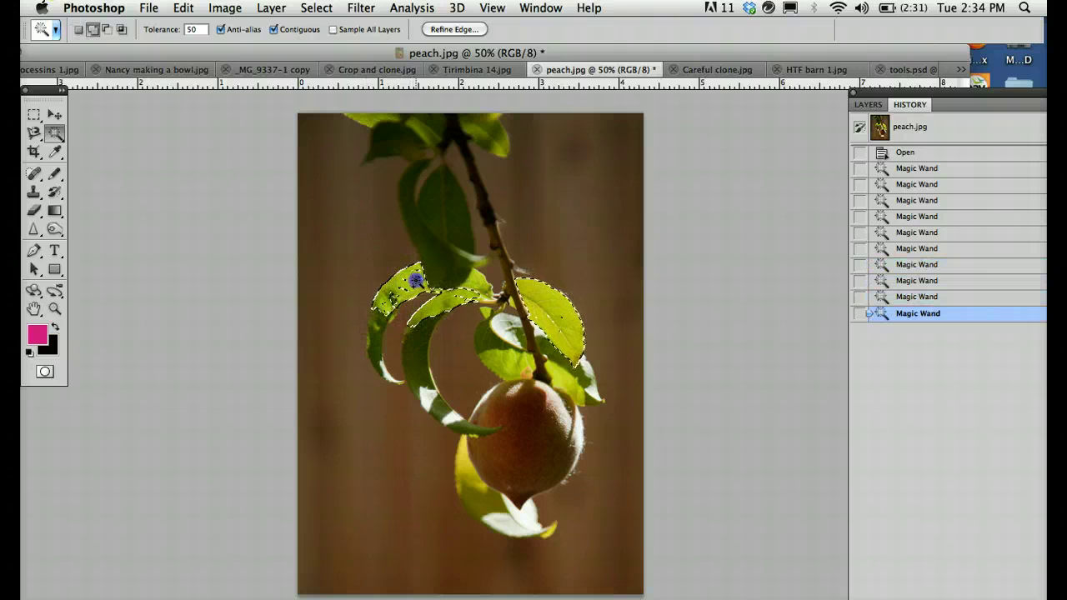
left_click(385, 294)
left_click(450, 289)
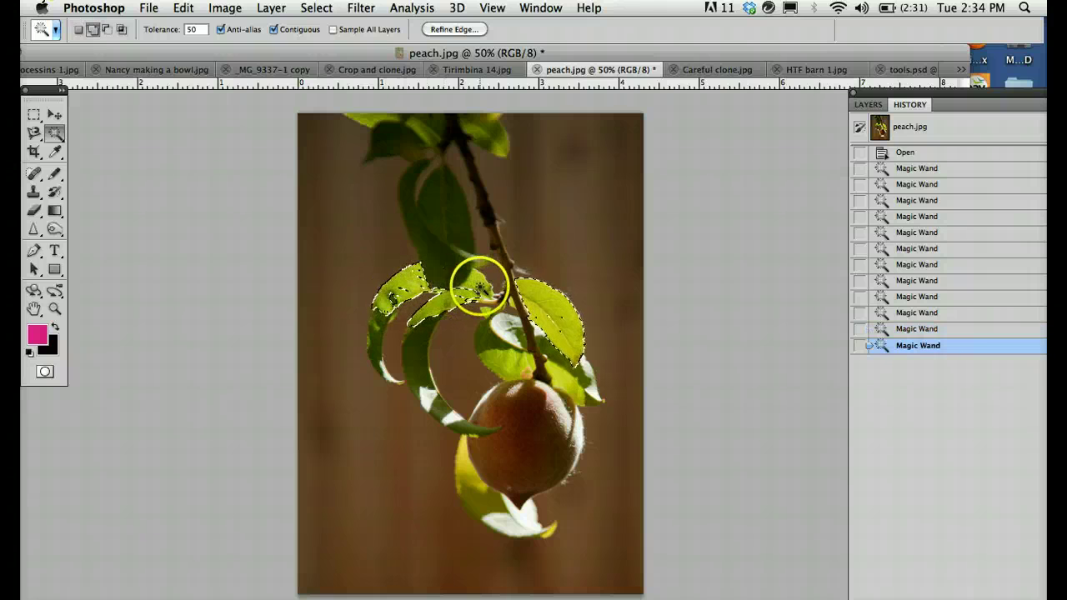
Add the small bright leaf tip next to the stem to the Magic Wand selection, including its missed patches
left_click(480, 289)
left_click(470, 293)
left_click(475, 288)
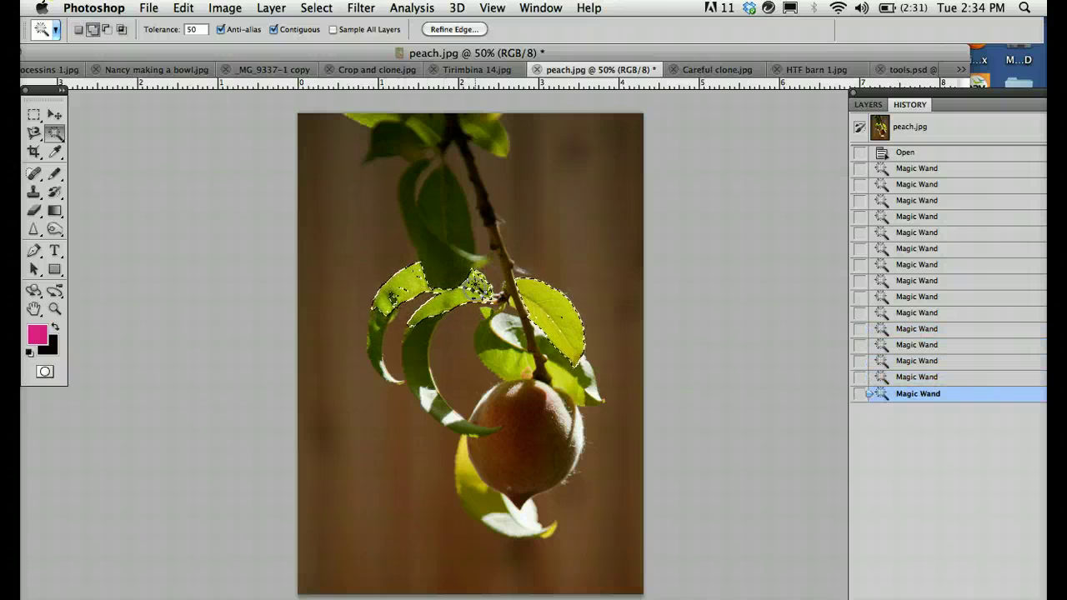
left_click(475, 288)
left_click(475, 287)
left_click(476, 291)
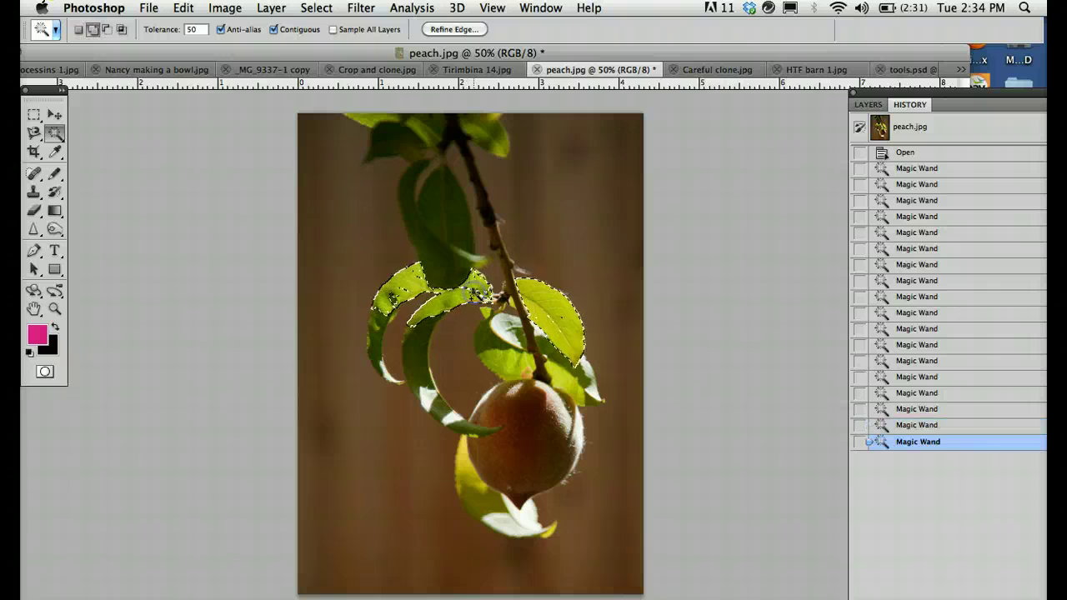
left_click(477, 288)
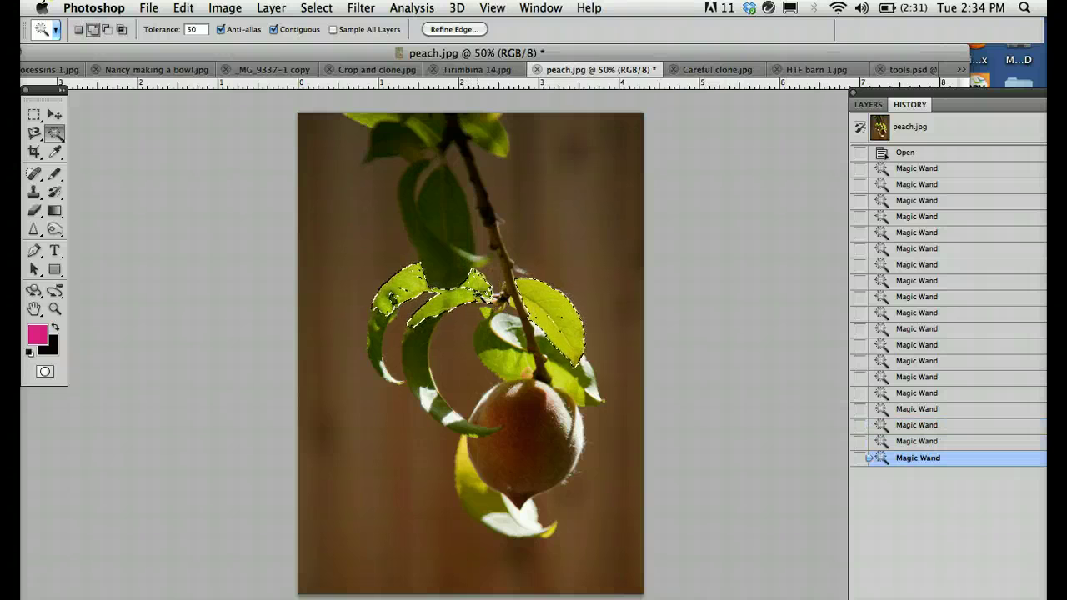
left_click(483, 293, "shift")
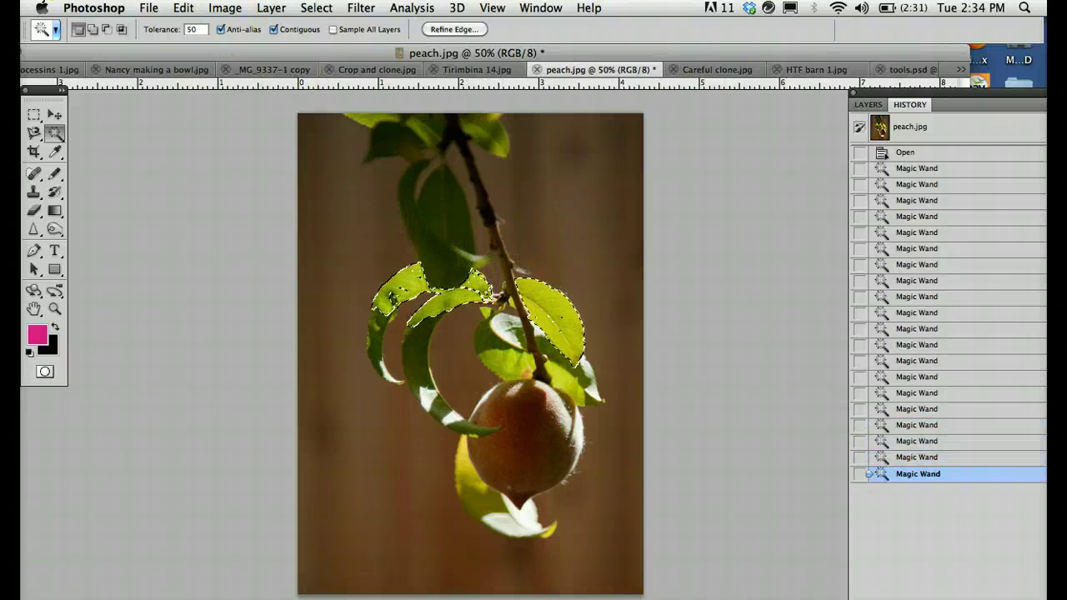
Try a Hue/Saturation hue shift on the selected leaves, cancel it, and revert to the Open history state
left_click(224, 10)
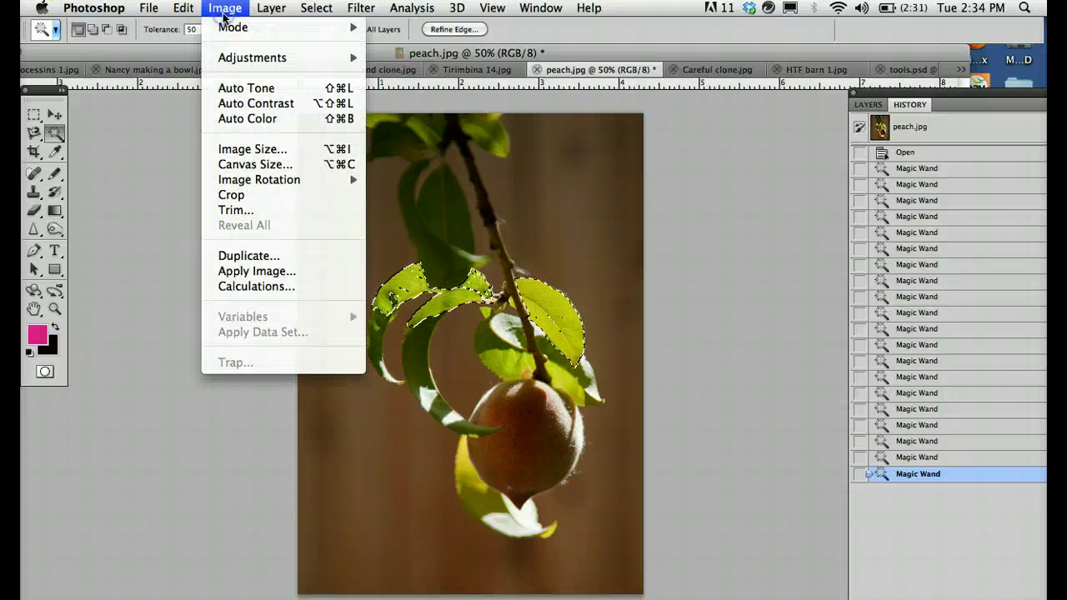
mouse_move(242, 58)
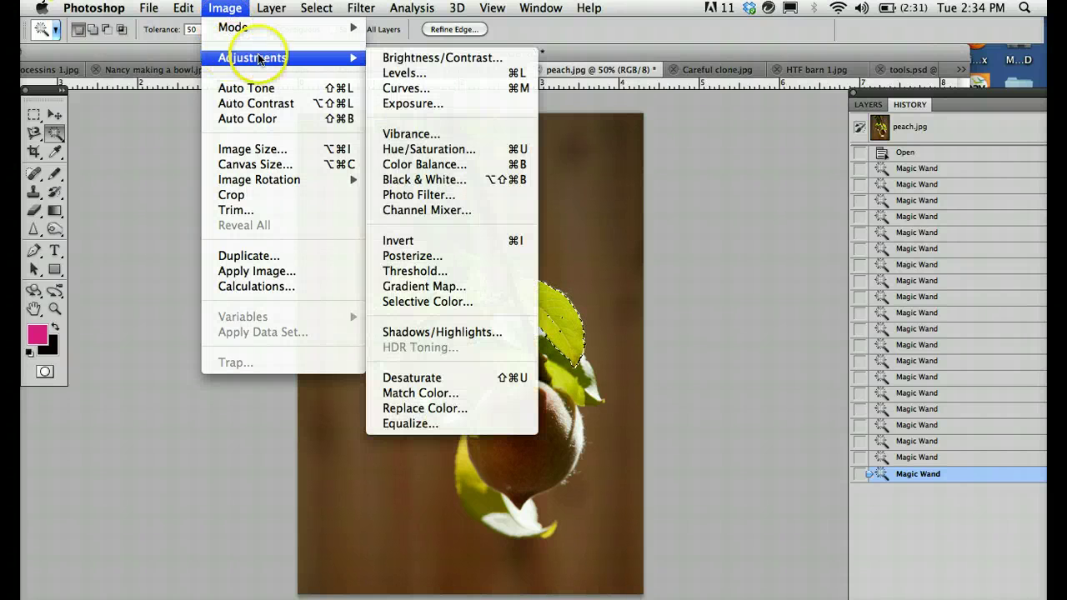
key("super+u")
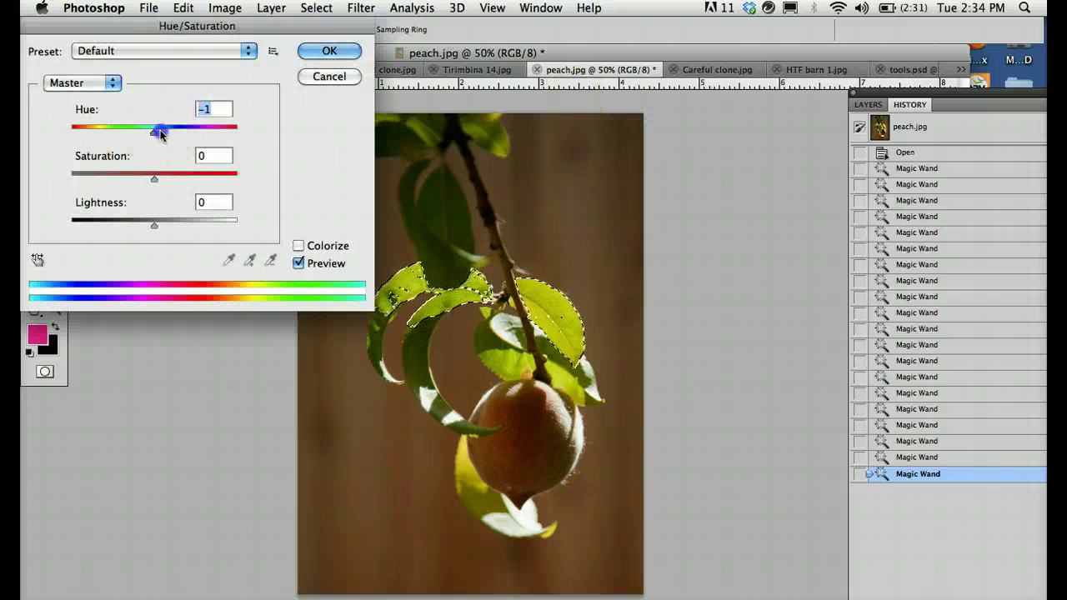
mouse_move(155, 135)
left_mouse_down()
mouse_move(255, 140)
mouse_move(105, 127)
mouse_move(267, 138)
mouse_move(175, 136)
left_mouse_up()
left_click(327, 77)
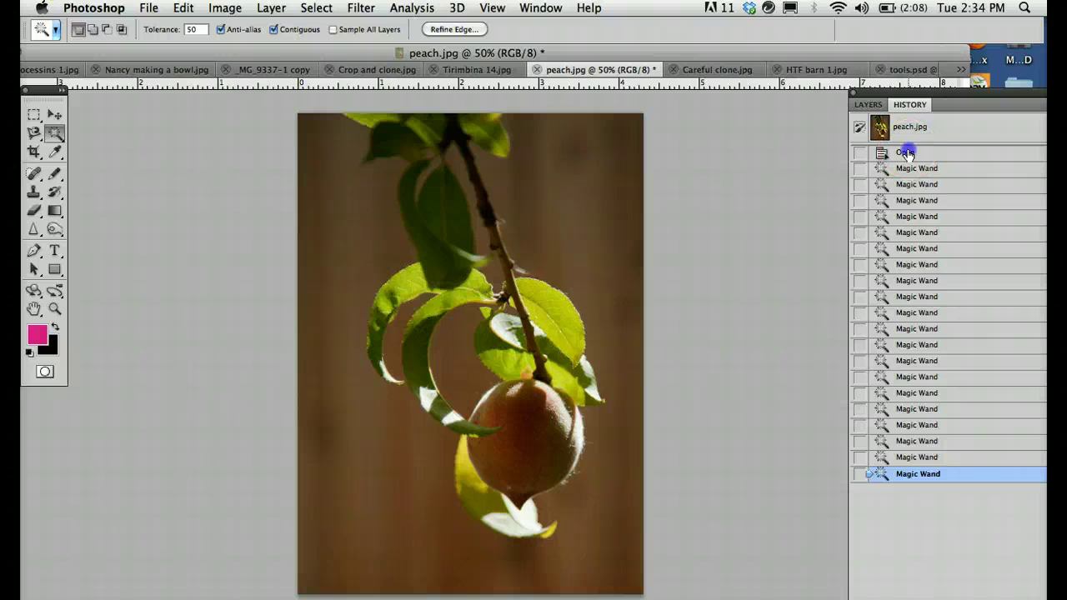
left_click(907, 152)
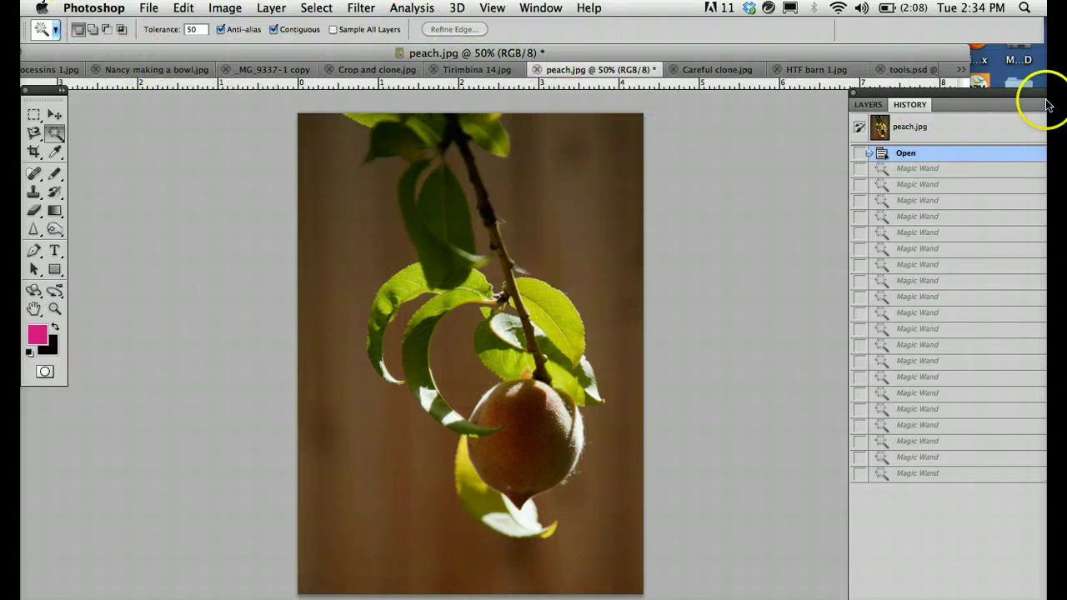
Go to tools.psd and switch from the Magic Wand to the Quick Selection tool
left_click(908, 69)
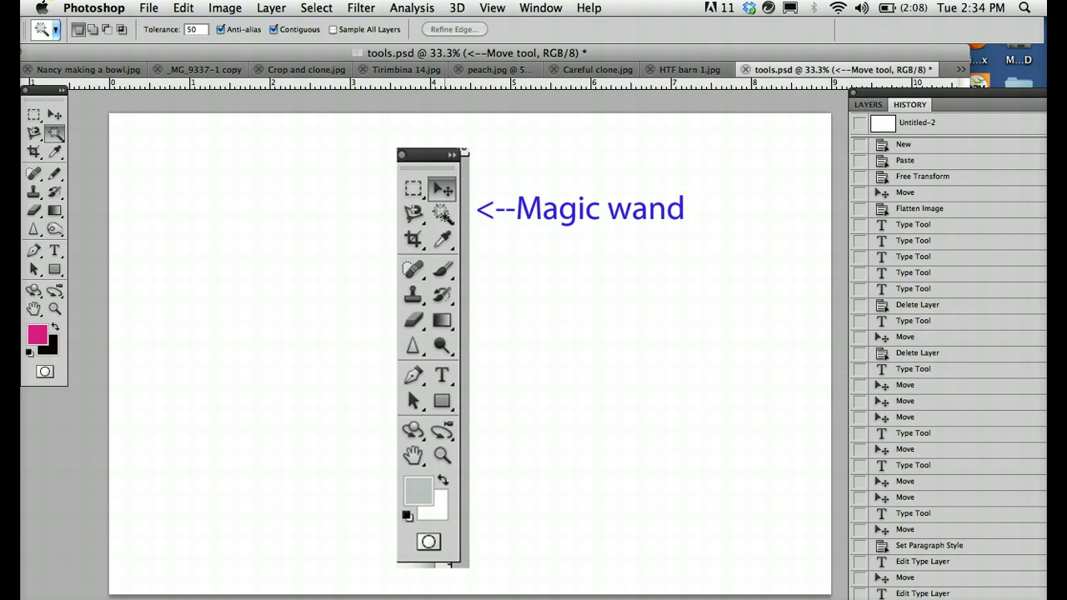
left_click(58, 142)
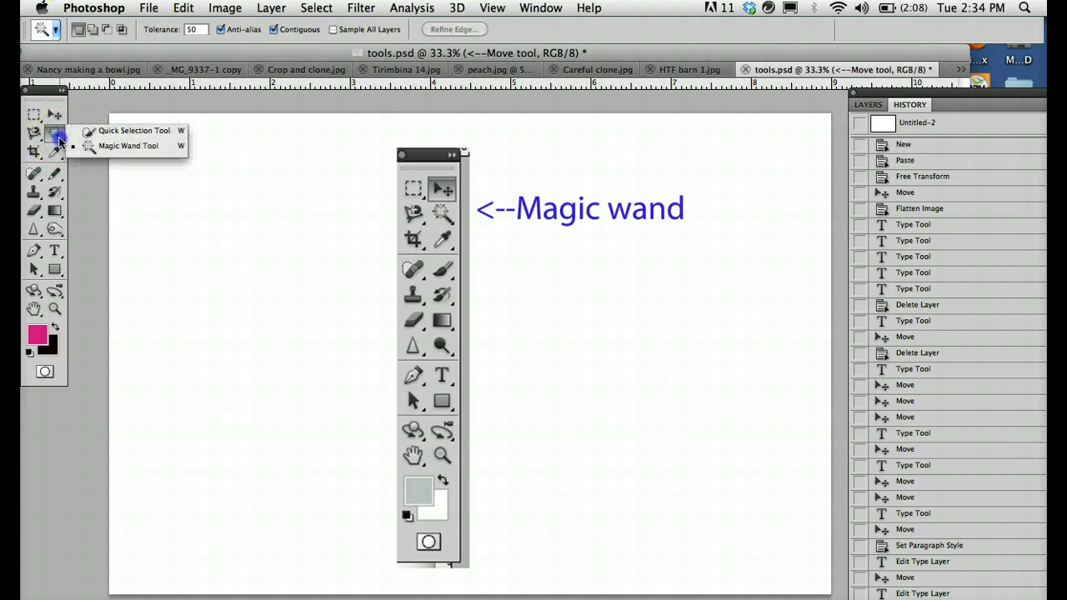
left_click(111, 132)
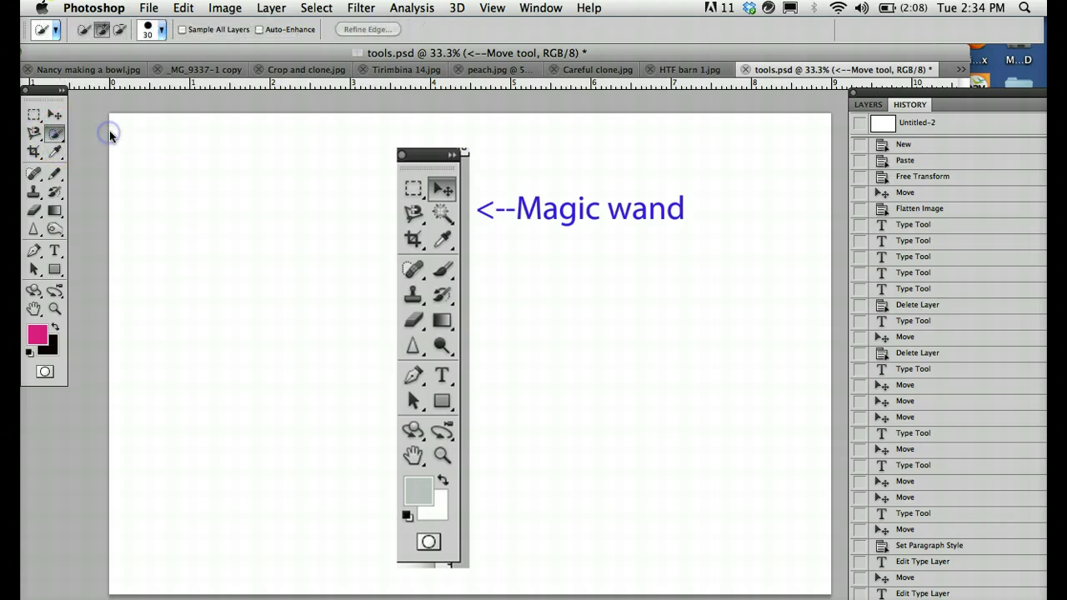
In peach.jpg, select the bright leaf above the peach and the whole peach with the Quick Selection tool
left_click(500, 73)
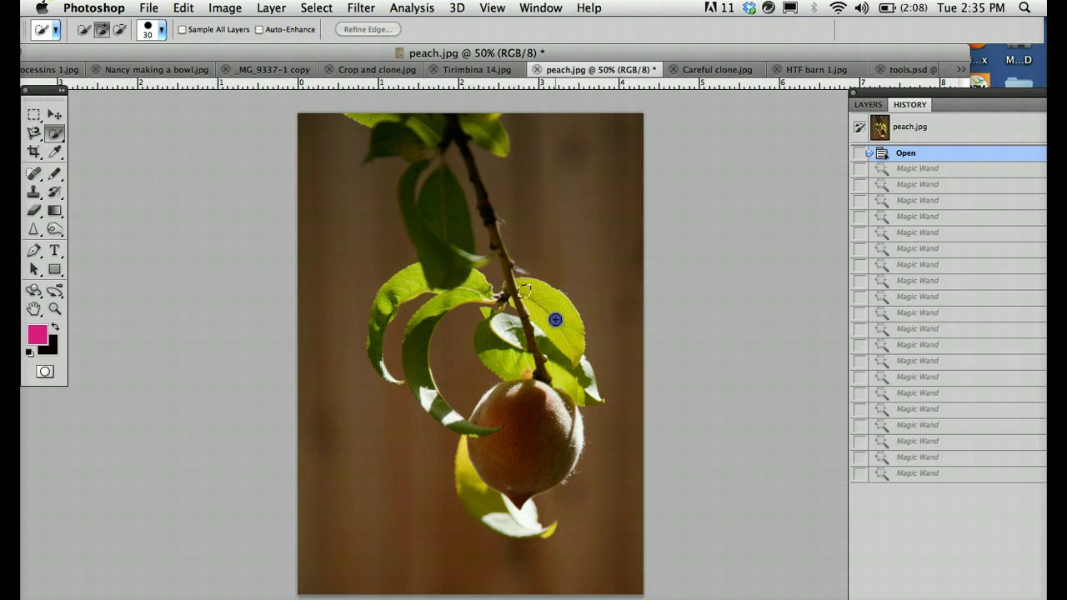
left_click_drag(560, 328, 574, 320)
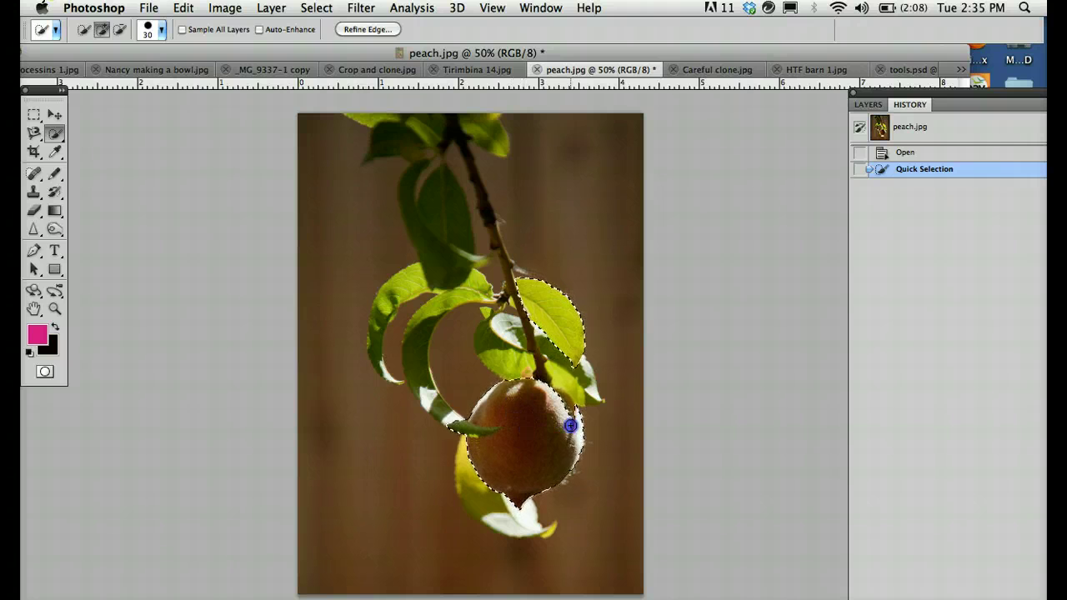
left_click_drag(570, 426, 570, 426)
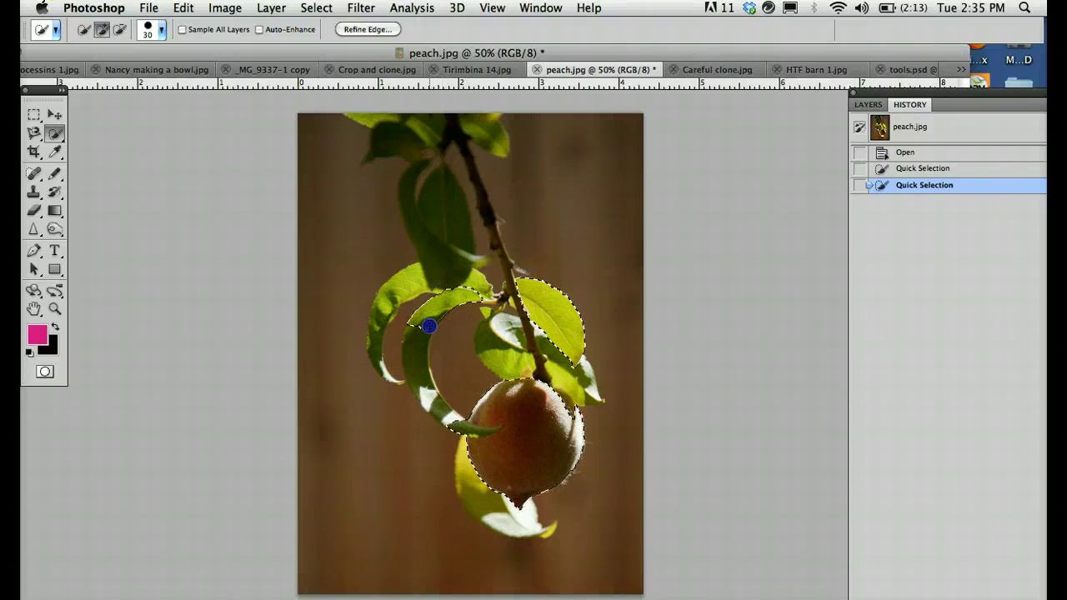
Add the curled leaves and the small leaf tip beside the stem to the Quick Selection
left_click_drag(425, 342, 425, 336)
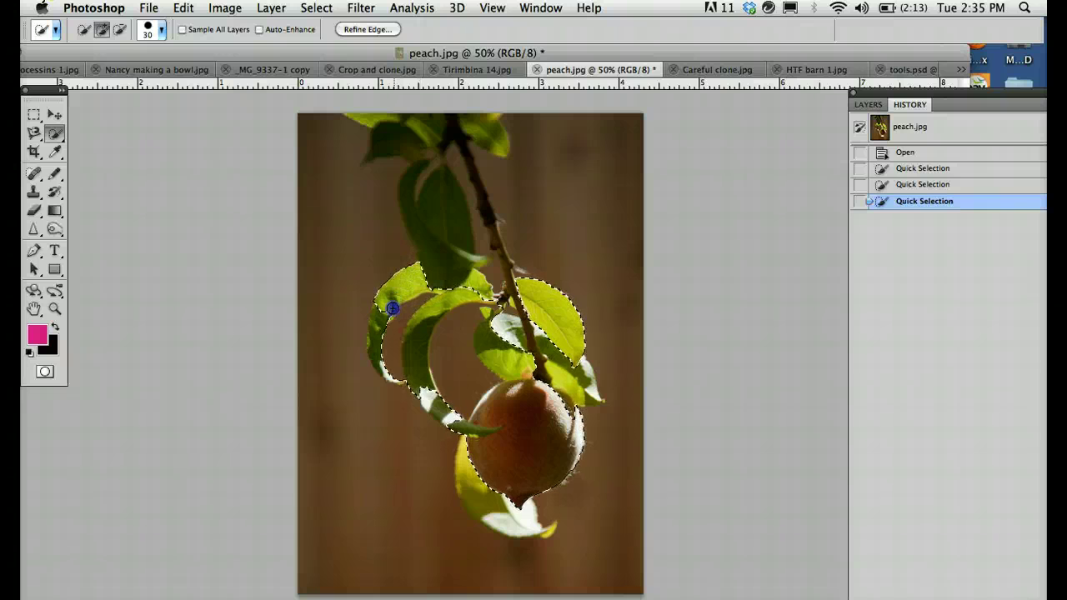
left_click_drag(384, 339, 384, 335)
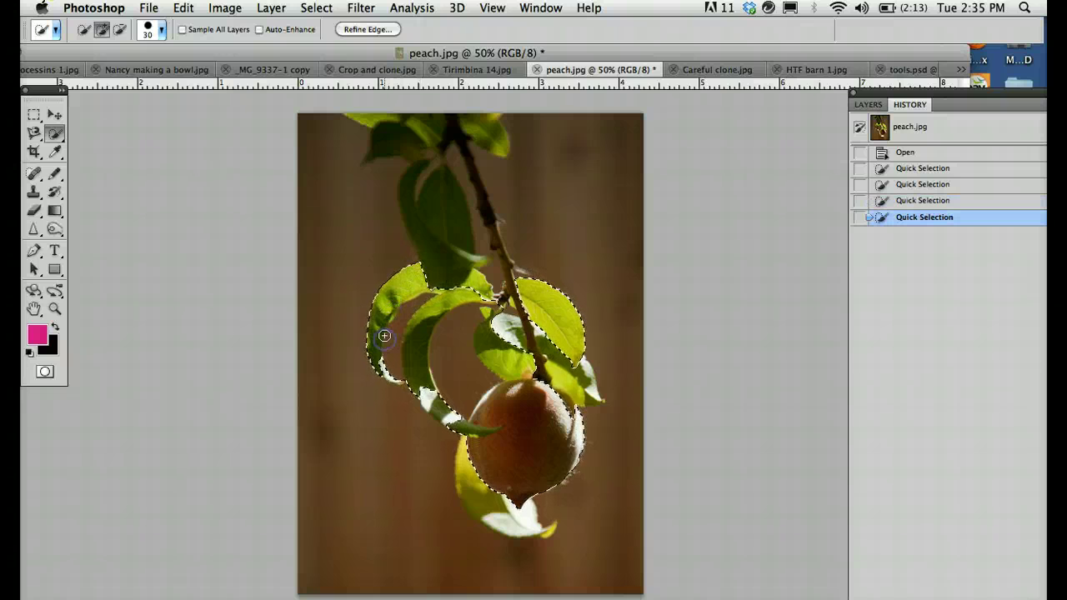
left_click(471, 283)
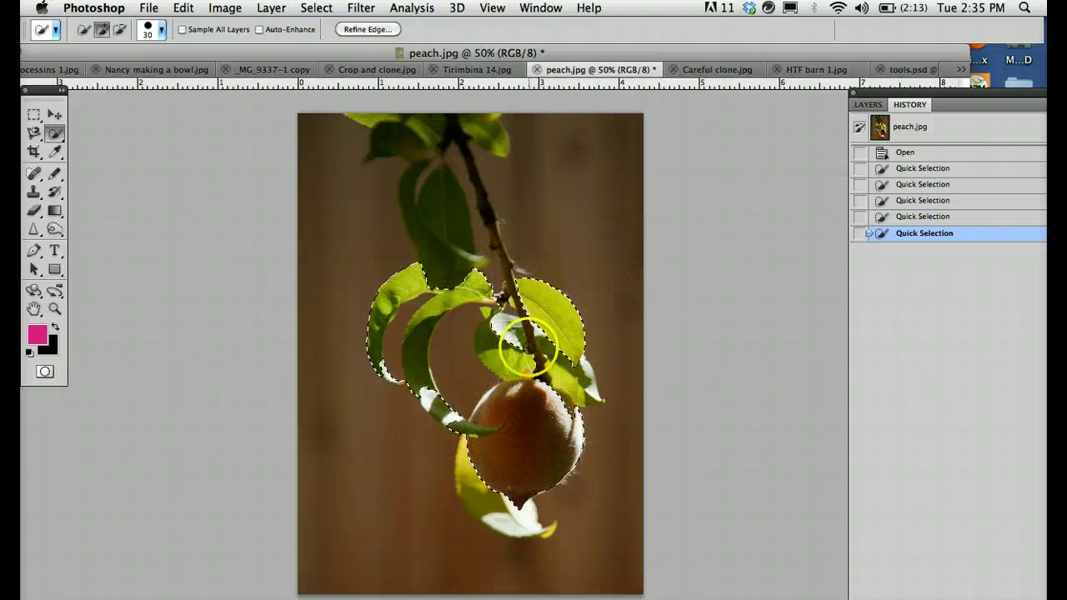
Try a Hue/Saturation adjustment with saturation at -12 on the selected peach and leaves, and cancel it
left_click(225, 9)
mouse_move(250, 58)
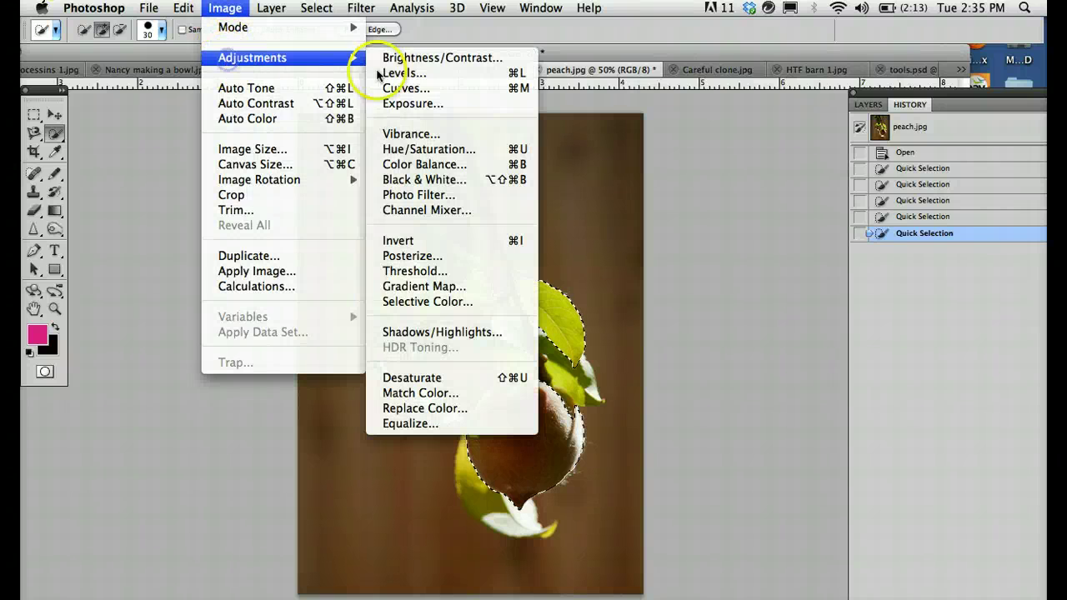
left_click(408, 148)
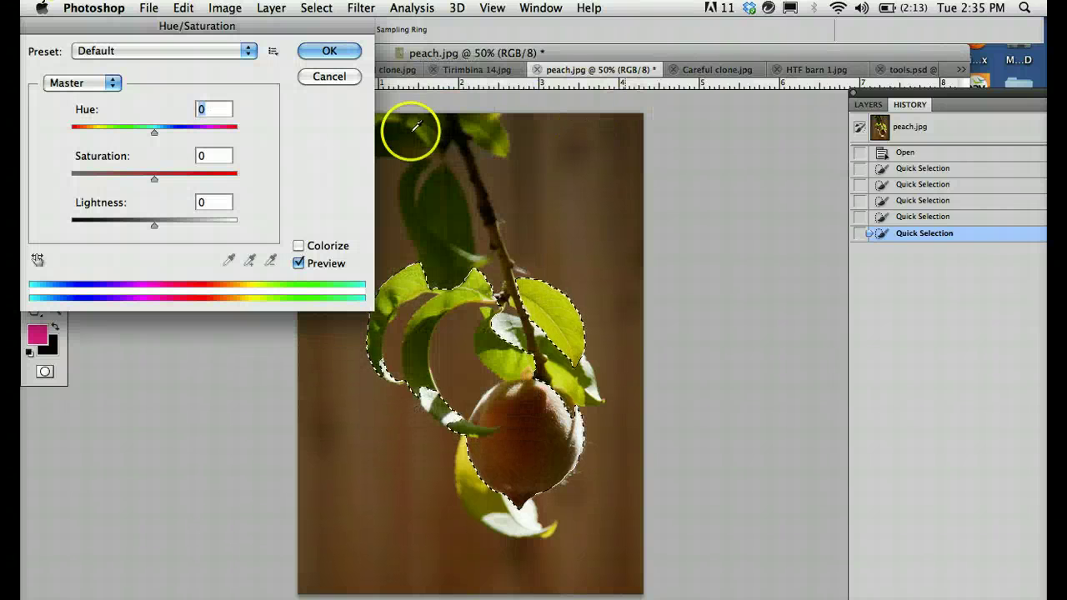
mouse_move(155, 176)
left_mouse_down()
mouse_move(76, 169)
mouse_move(278, 183)
mouse_move(143, 173)
left_mouse_up()
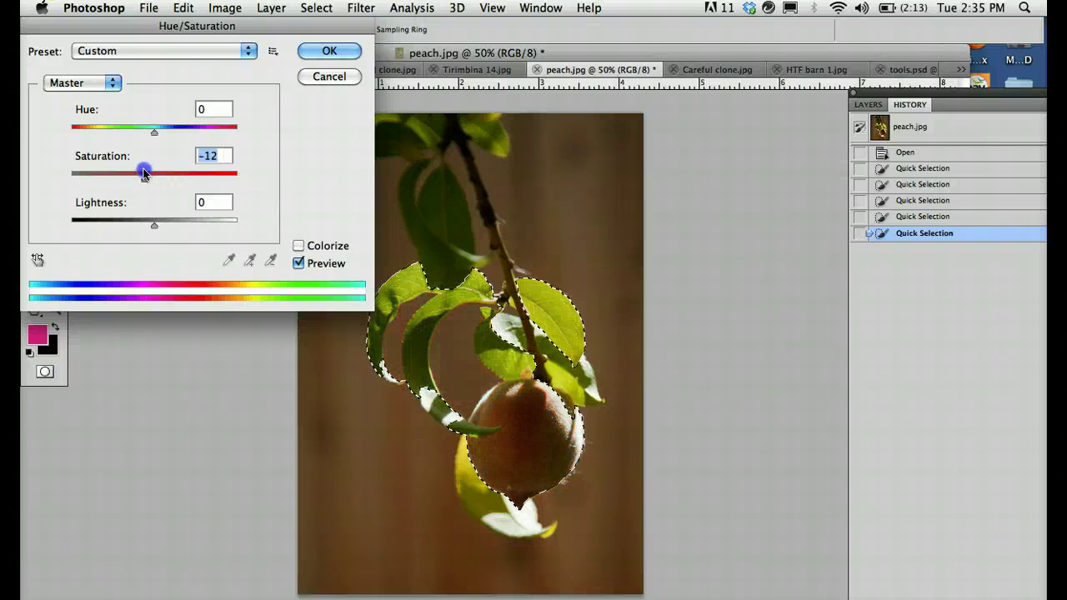
left_click(321, 78)
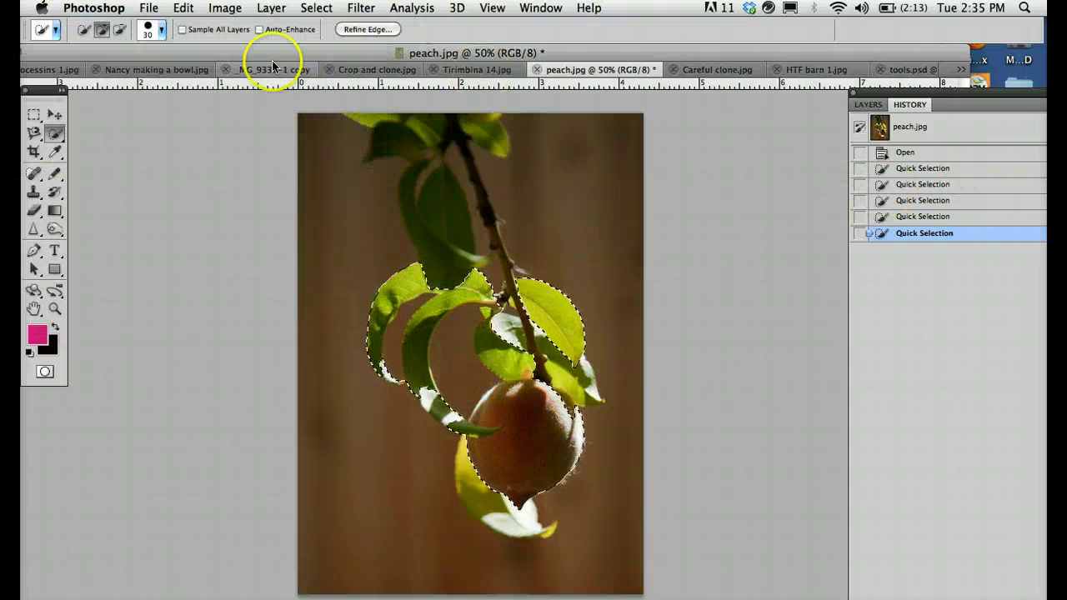
In tools.psd, hide the Magic wand label layer and show the Color sampler label layer
left_click(899, 72)
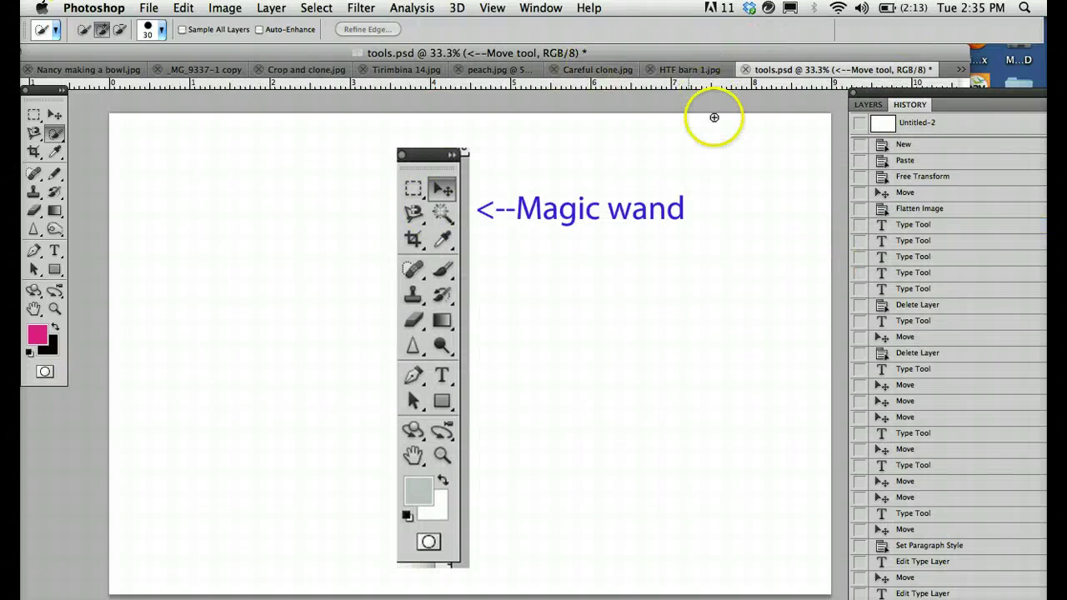
left_click(864, 104)
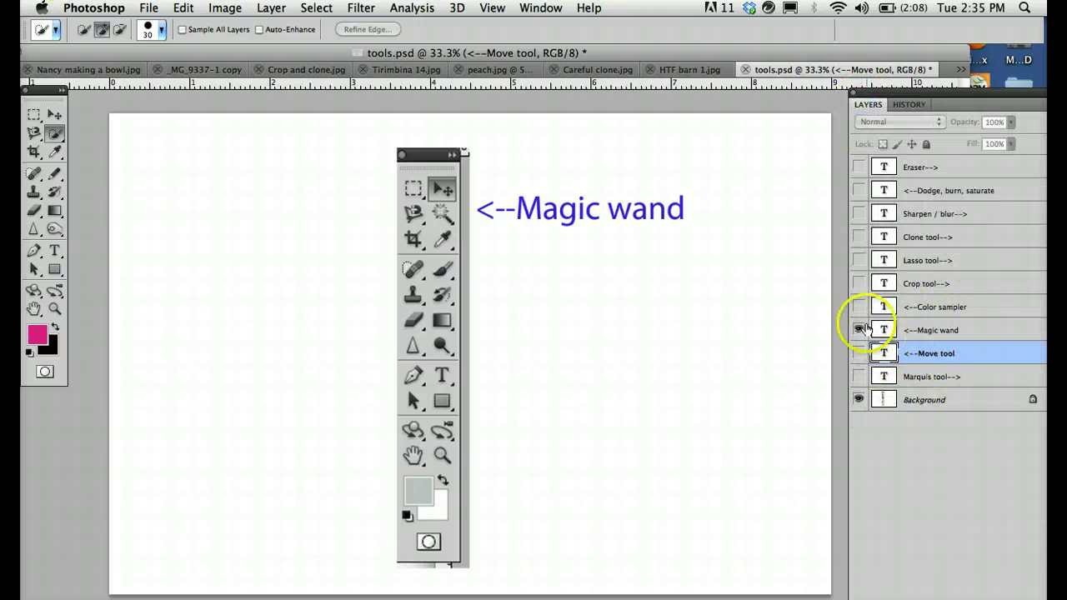
left_click(858, 329)
left_click(937, 307)
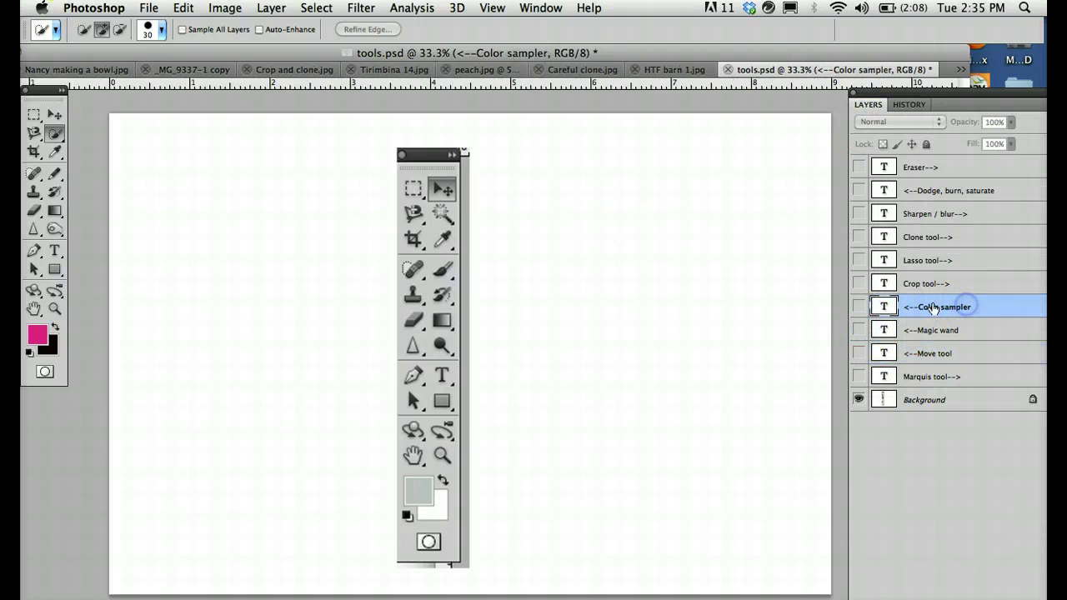
left_click(857, 308)
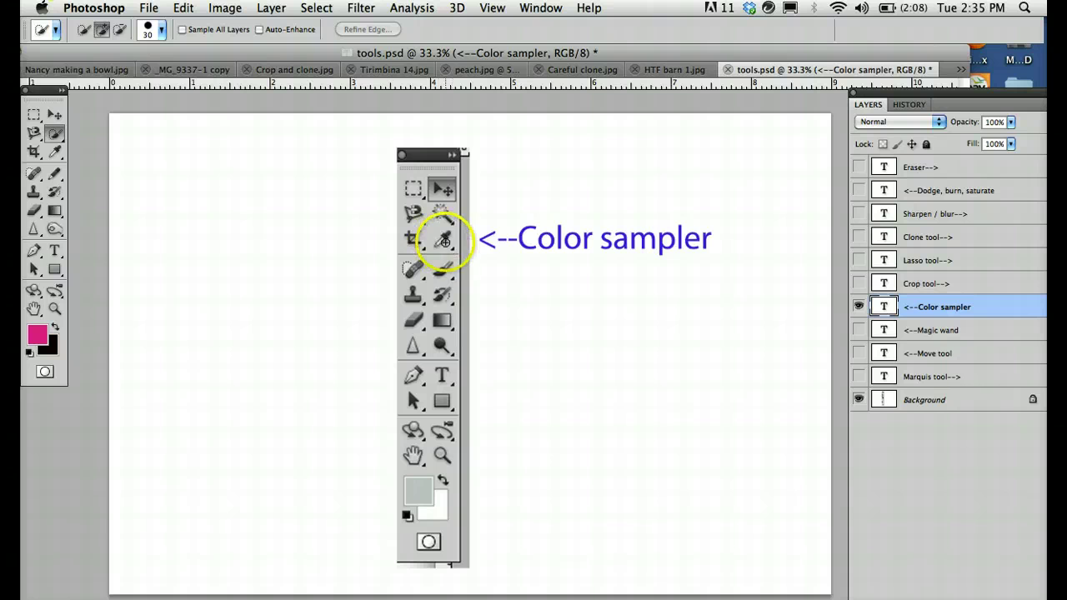
left_click(445, 242)
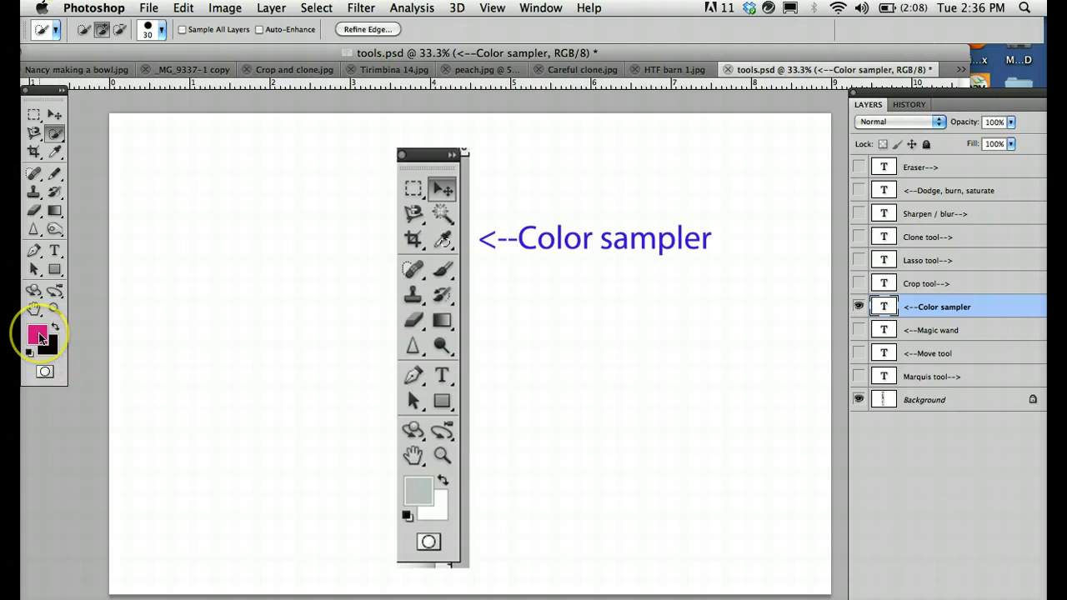
Try several shades in the foreground Color Picker's green range and set the foreground color to the medium green #57c072
left_click(38, 336)
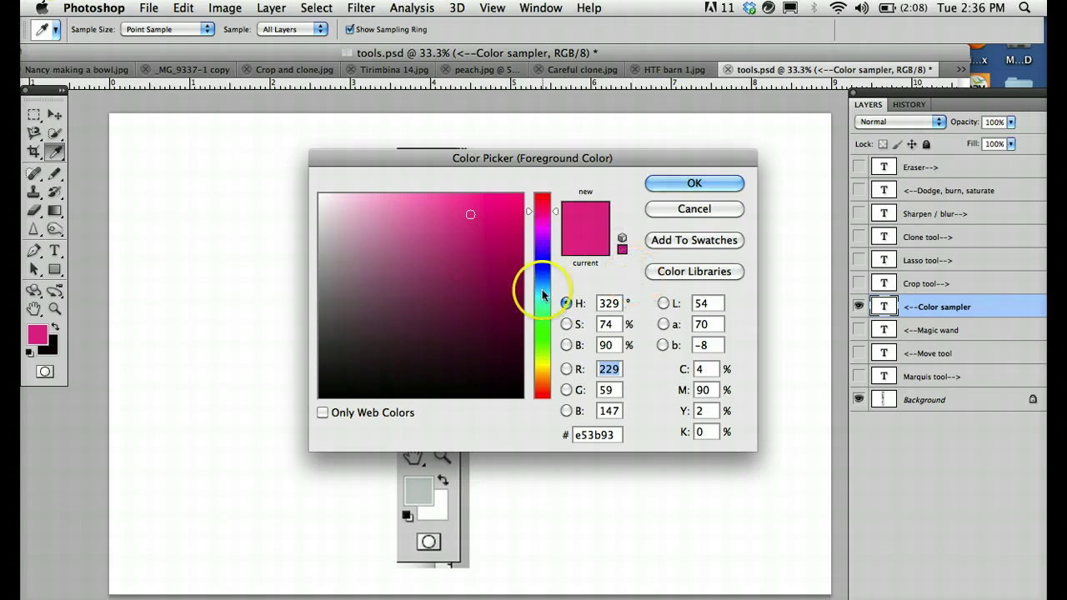
left_click(542, 321)
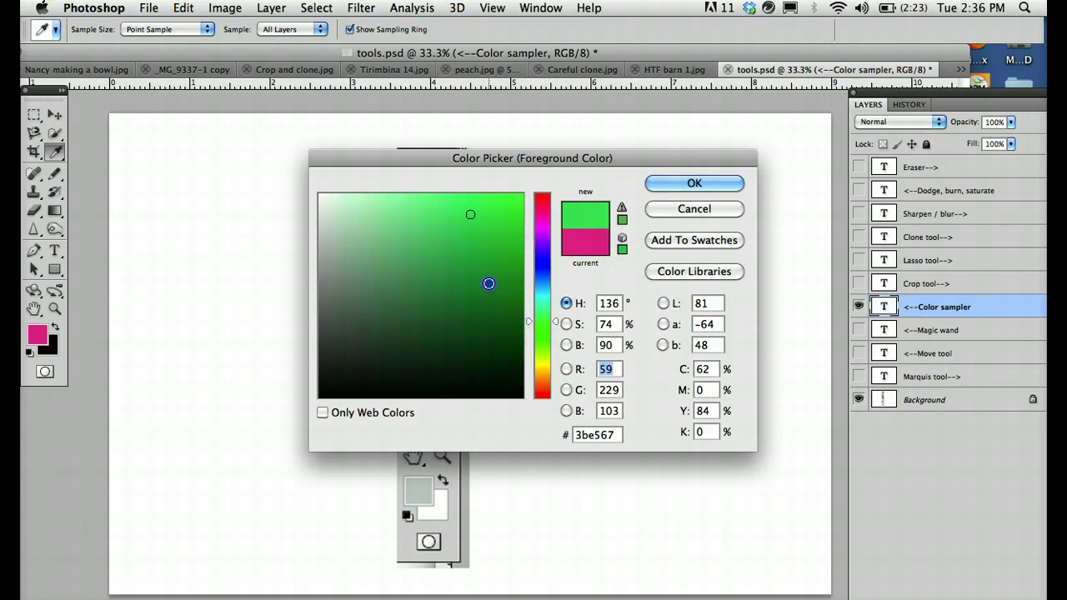
left_click(488, 282)
left_click(325, 209)
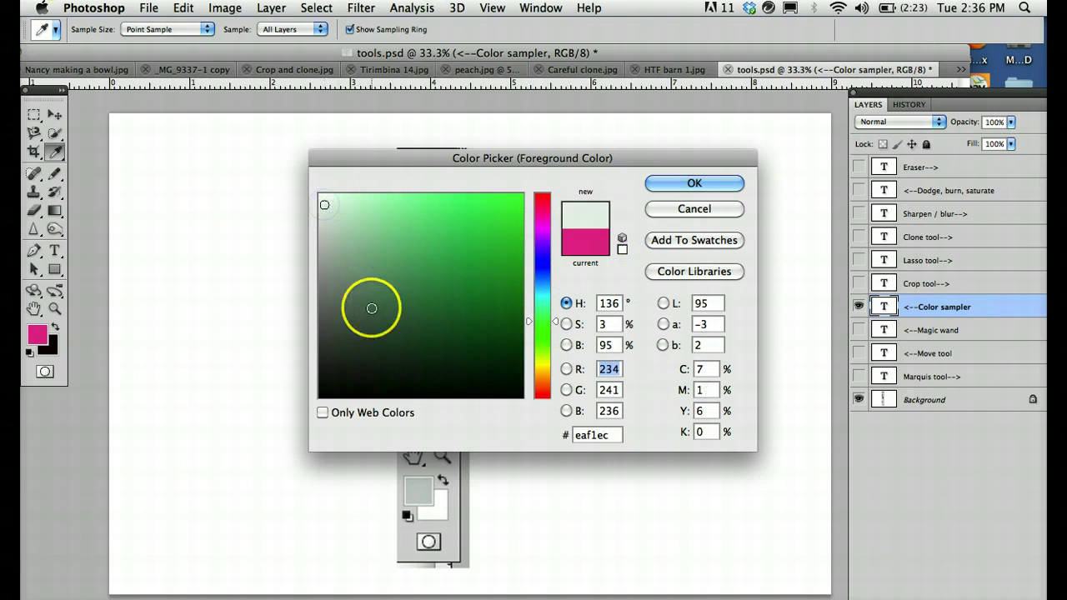
left_click(370, 329)
left_click(430, 244)
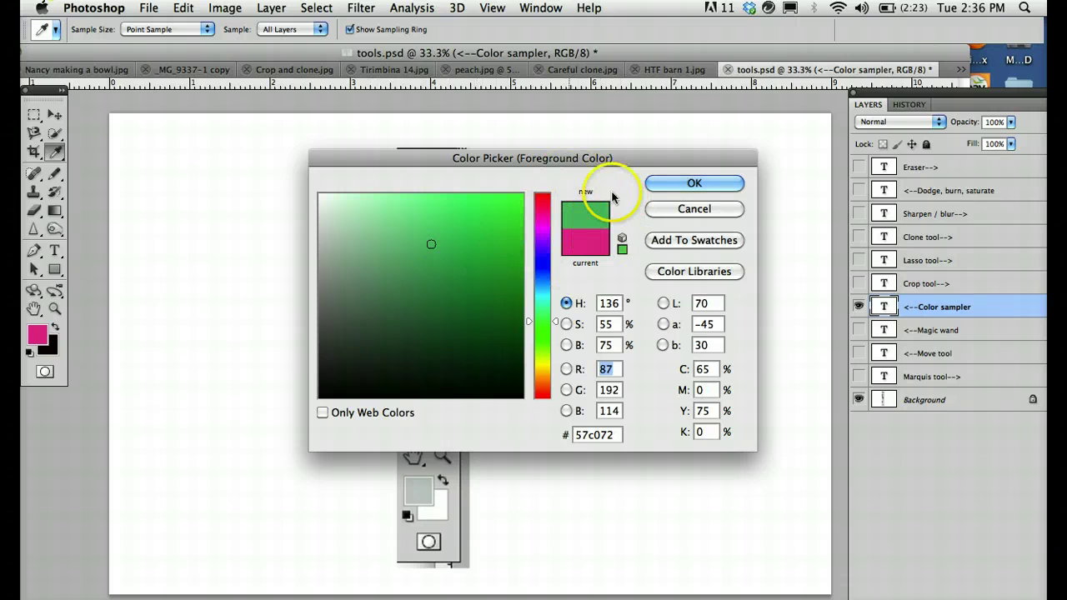
left_click(686, 183)
key("w")
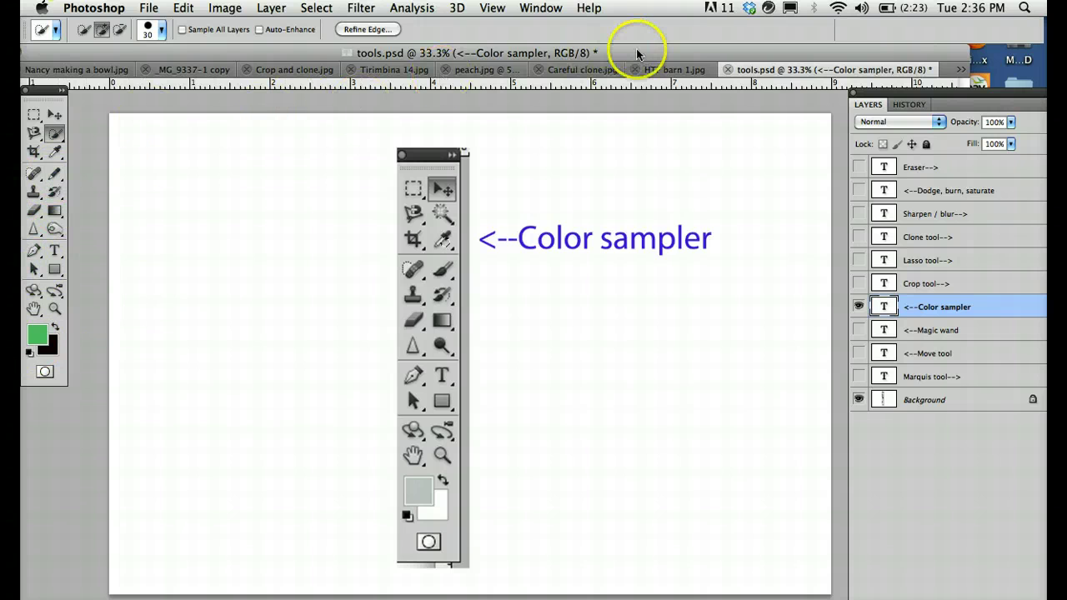
Switch to Tirimbina 14.jpg and sample a light peach tone from the dried leaf as the foreground color
left_click(380, 71)
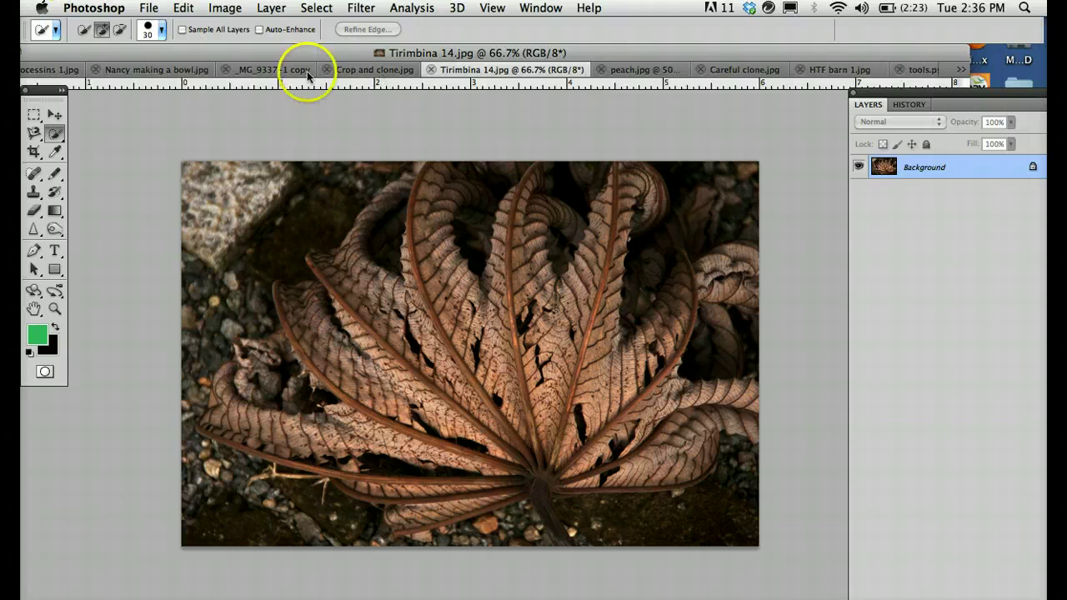
left_click(55, 153)
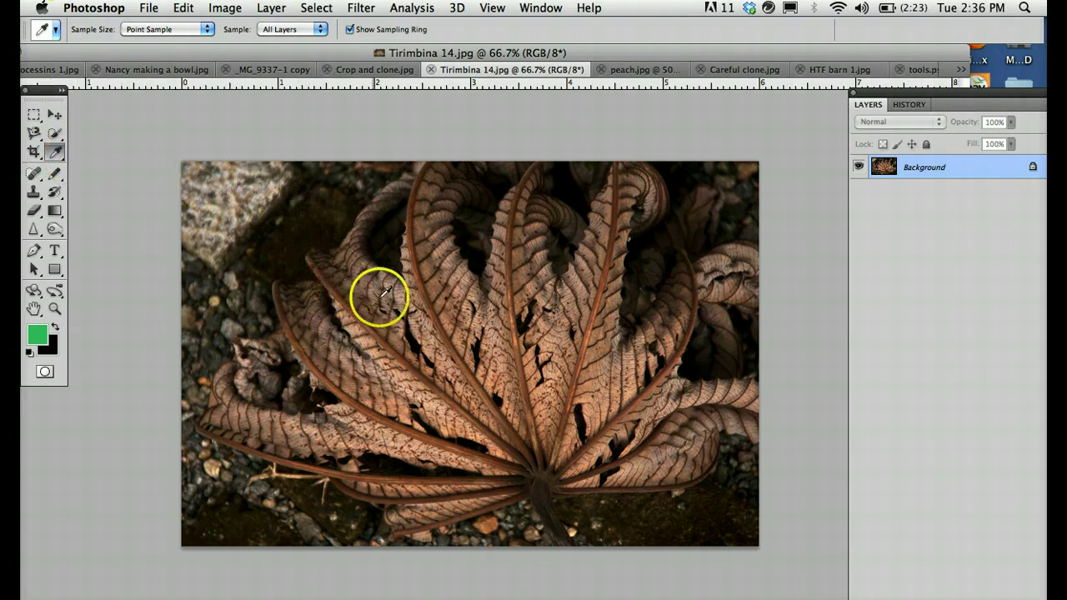
left_click(365, 339)
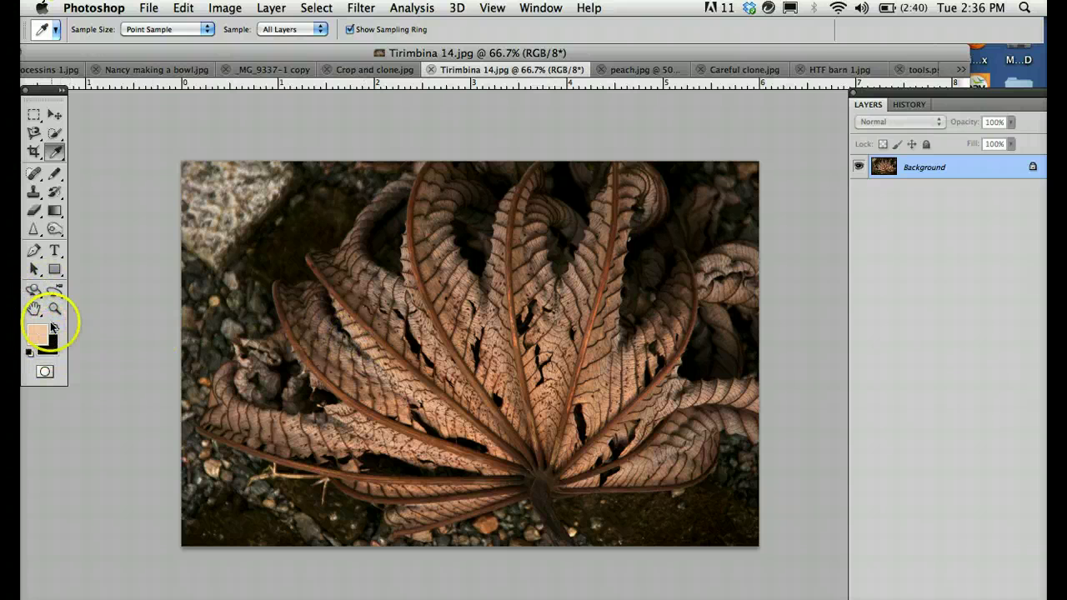
Paint a zigzag Brush stroke across the upper part of the leaf photo, and revert the image to its opened state
left_click(57, 195)
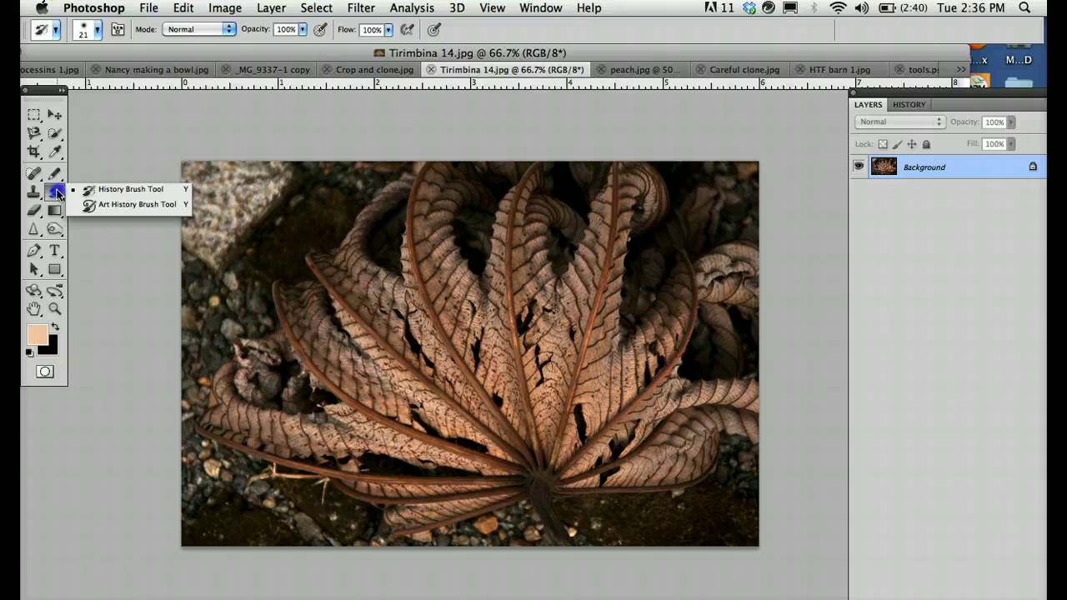
left_click_drag(56, 175, 87, 179)
mouse_move(209, 238)
left_mouse_down()
mouse_move(433, 279)
mouse_move(230, 302)
mouse_move(509, 362)
left_mouse_up()
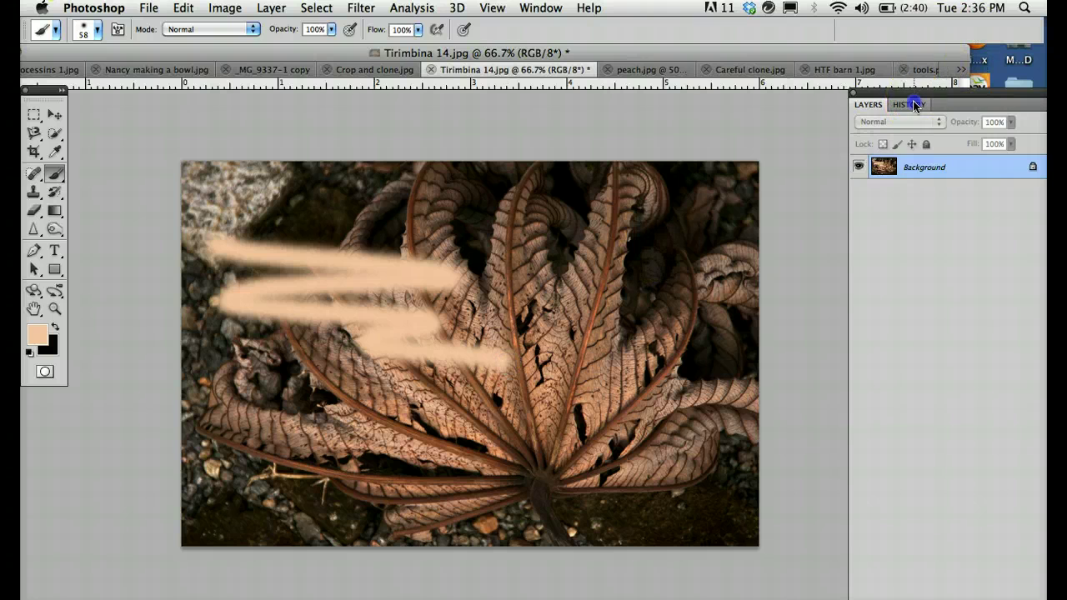
left_click(909, 104)
left_click(921, 144)
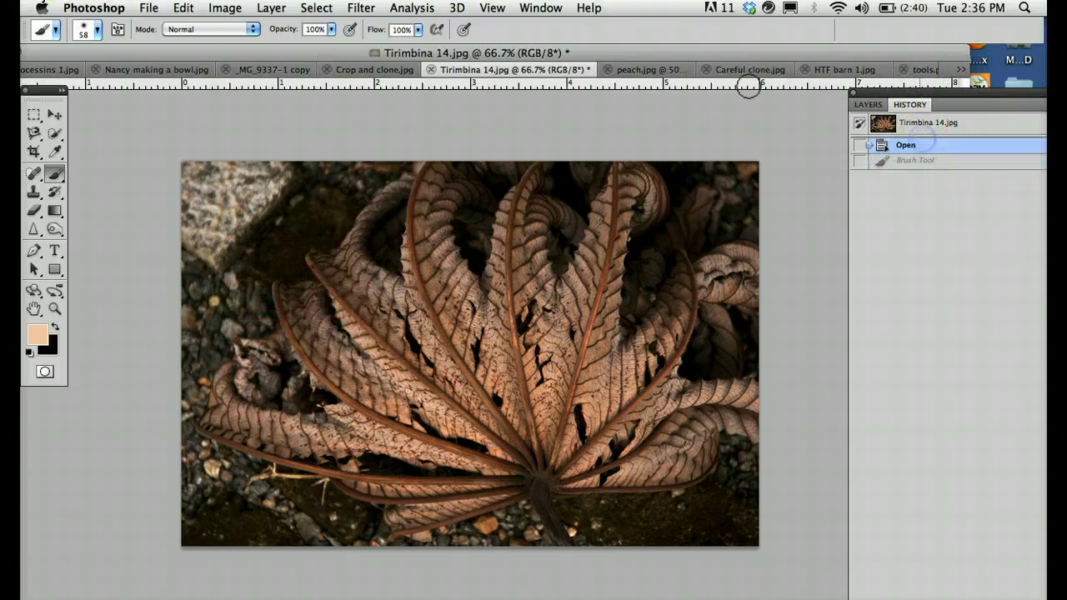
Sample foreground colors with the Eyedropper from the dark background, the rock area and finally the reddish-brown leaf
left_click(55, 151)
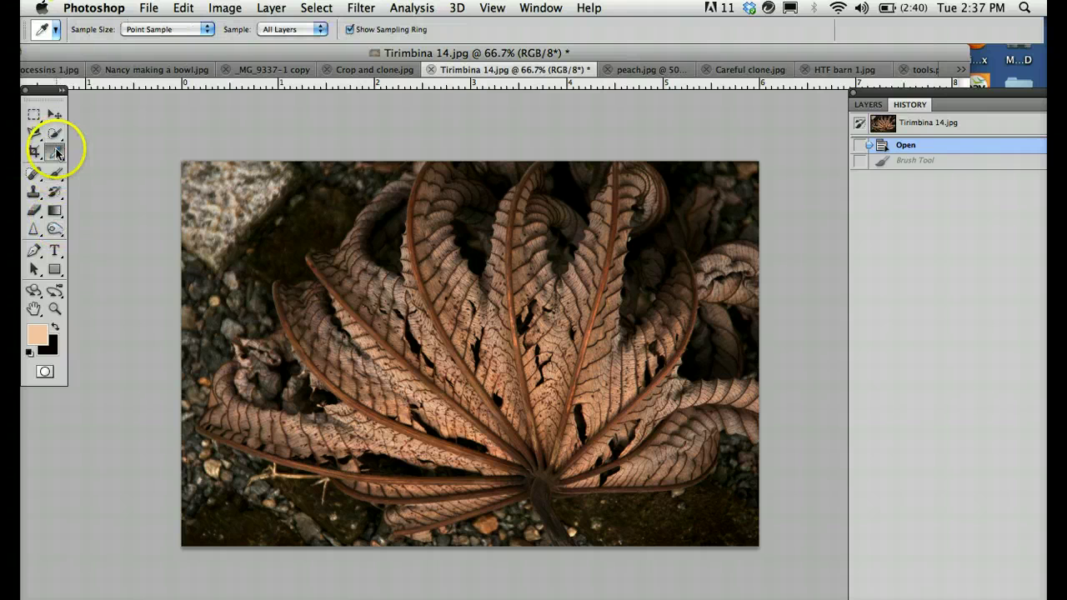
left_click(286, 243)
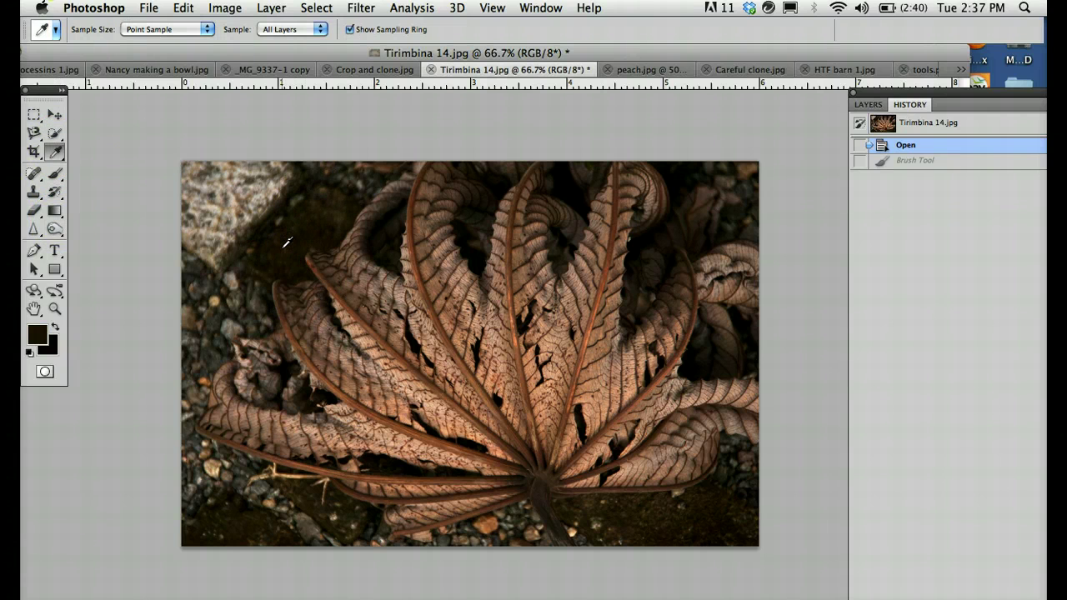
left_click(215, 204)
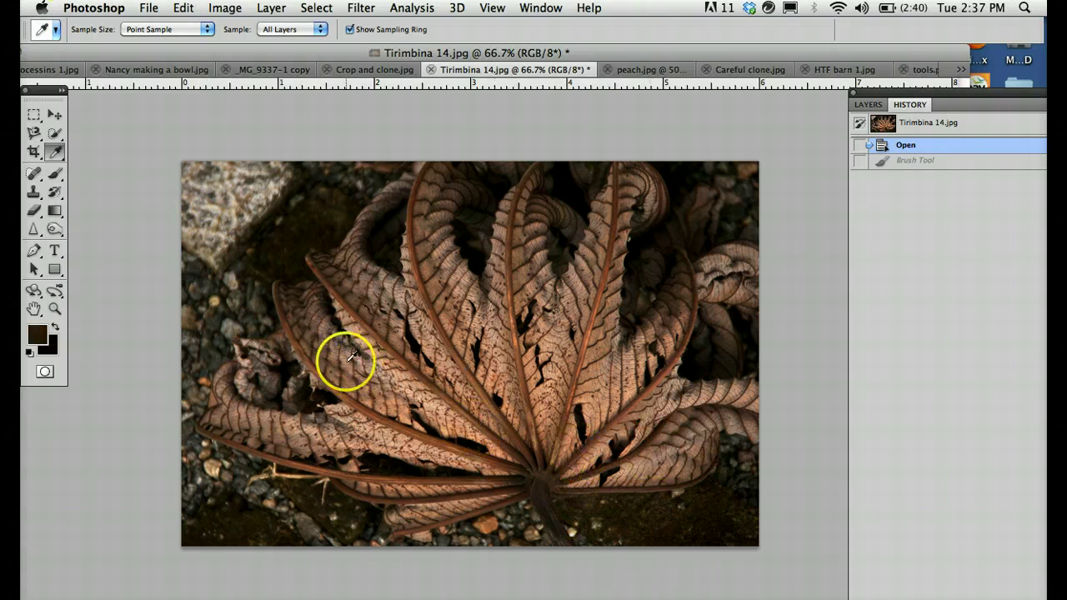
left_click(403, 378)
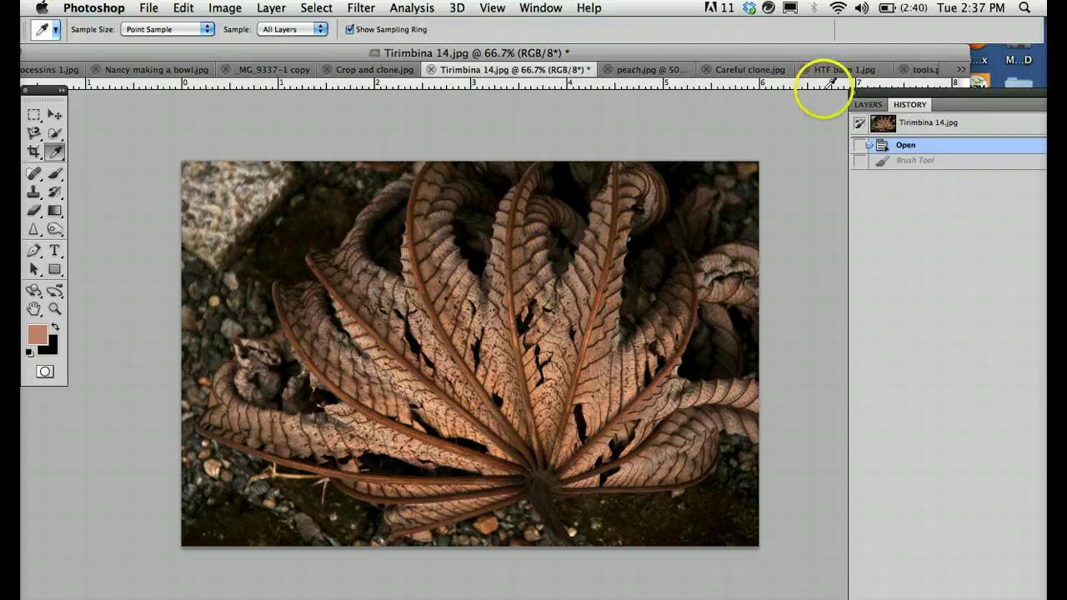
In tools.psd, hide the Color sampler label layer and show the Crop tool label layer
left_click(929, 70)
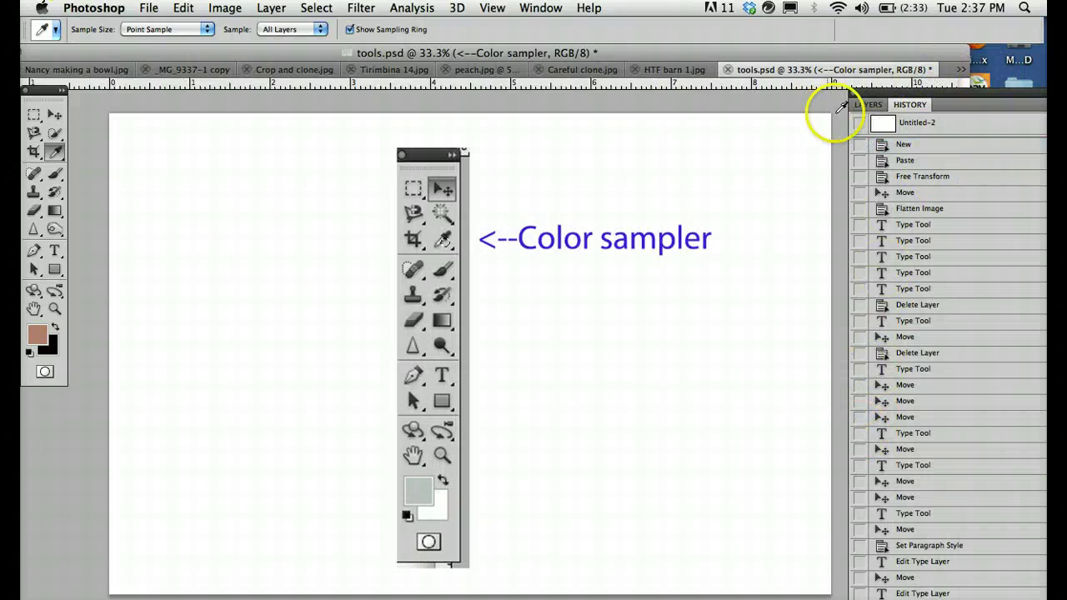
left_click(865, 106)
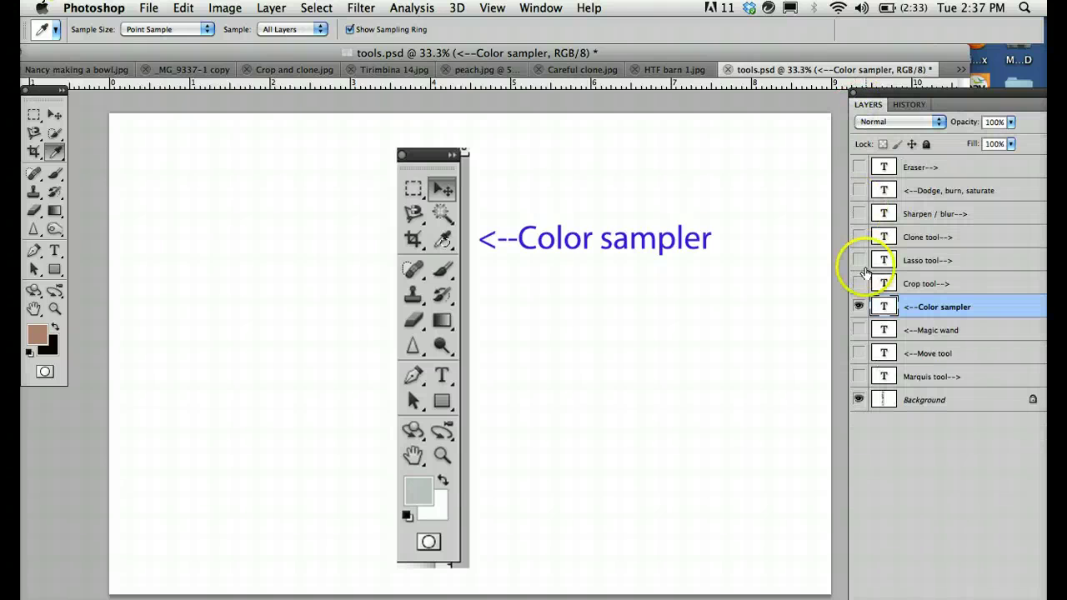
left_click(859, 307)
left_click(858, 283)
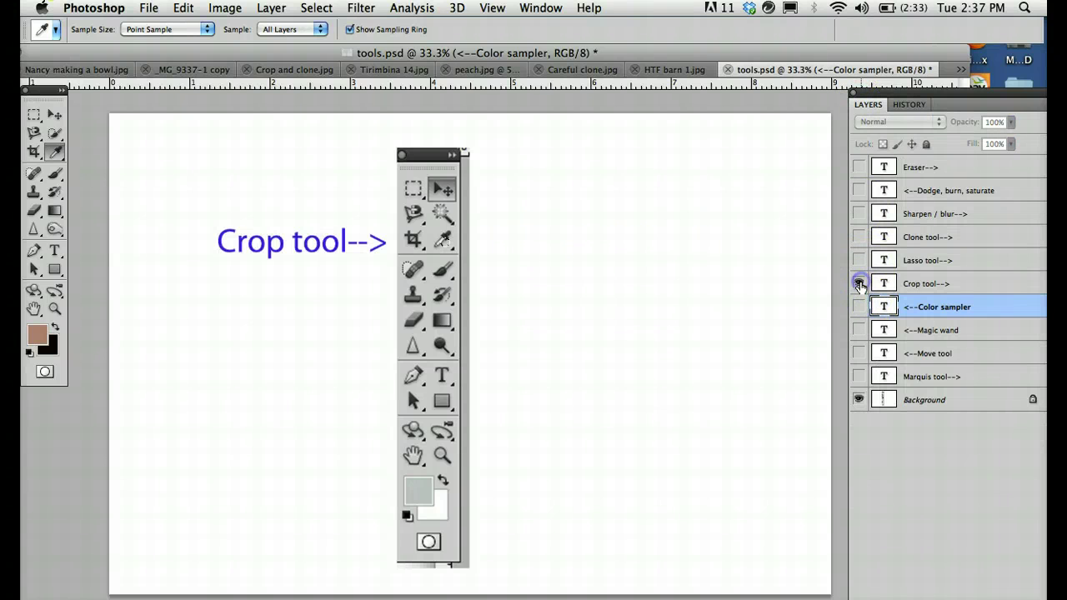
Crop tools.psd with the Crop tool to a tall frame around the full Crop tool label and the toolbox picture
left_click(33, 152)
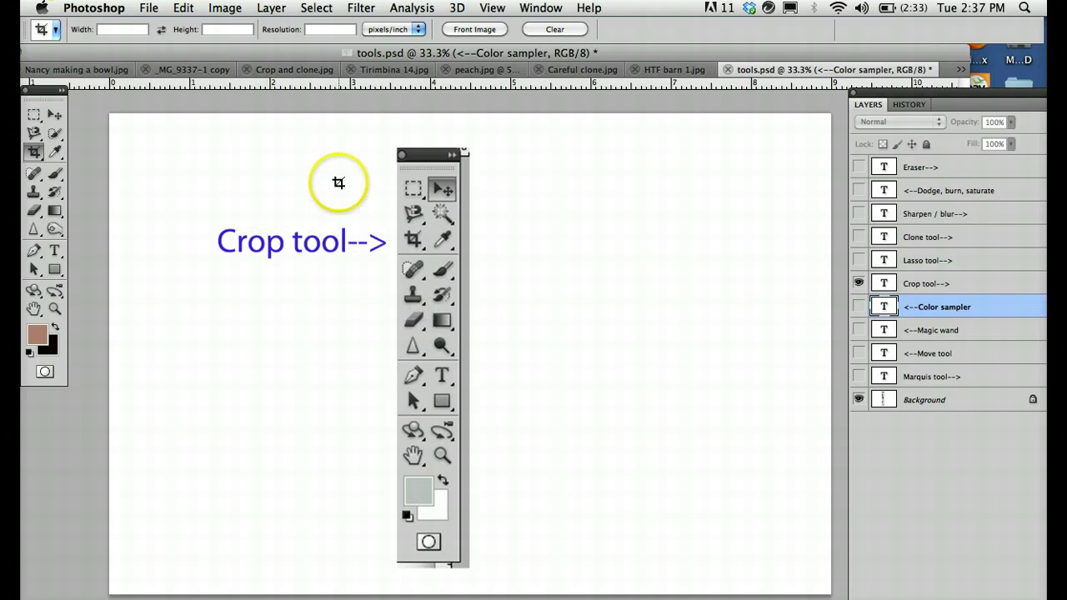
left_click_drag(256, 156, 392, 258)
left_click_drag(572, 370, 583, 394)
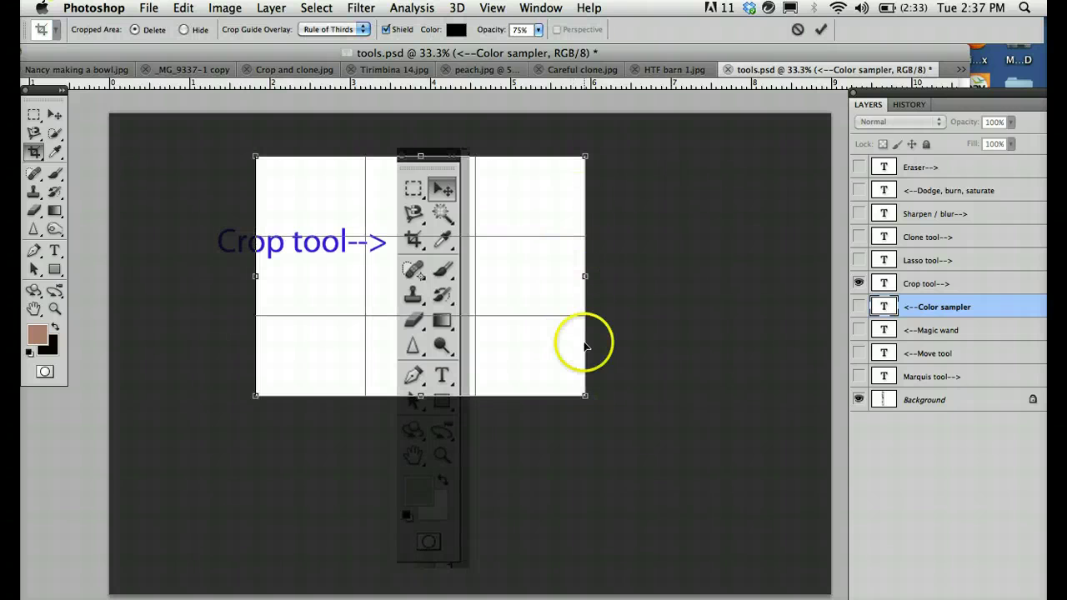
left_click_drag(586, 397, 612, 582)
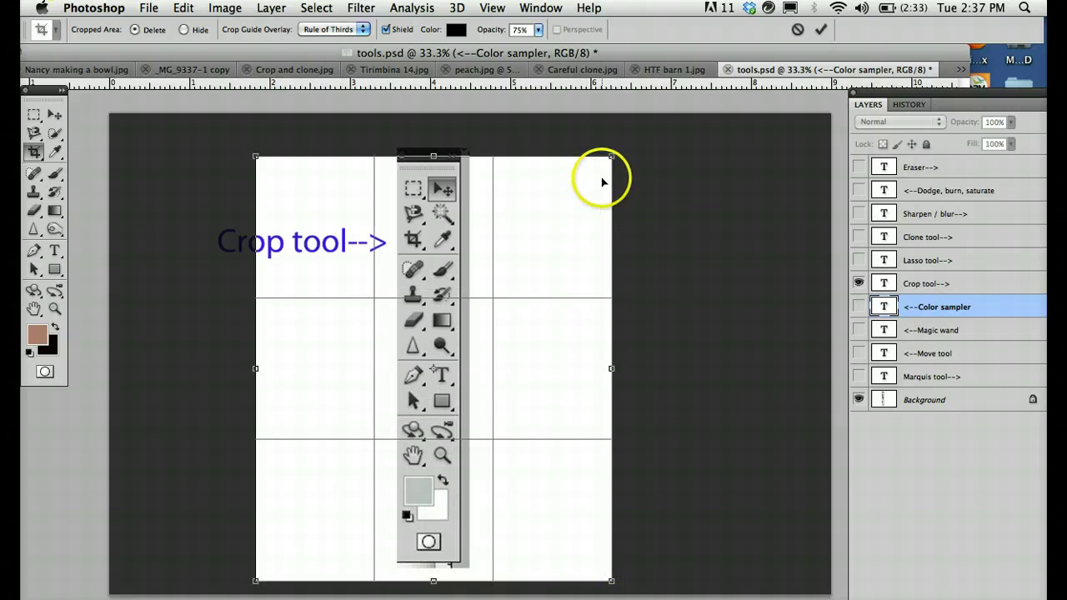
left_click_drag(607, 163, 459, 143)
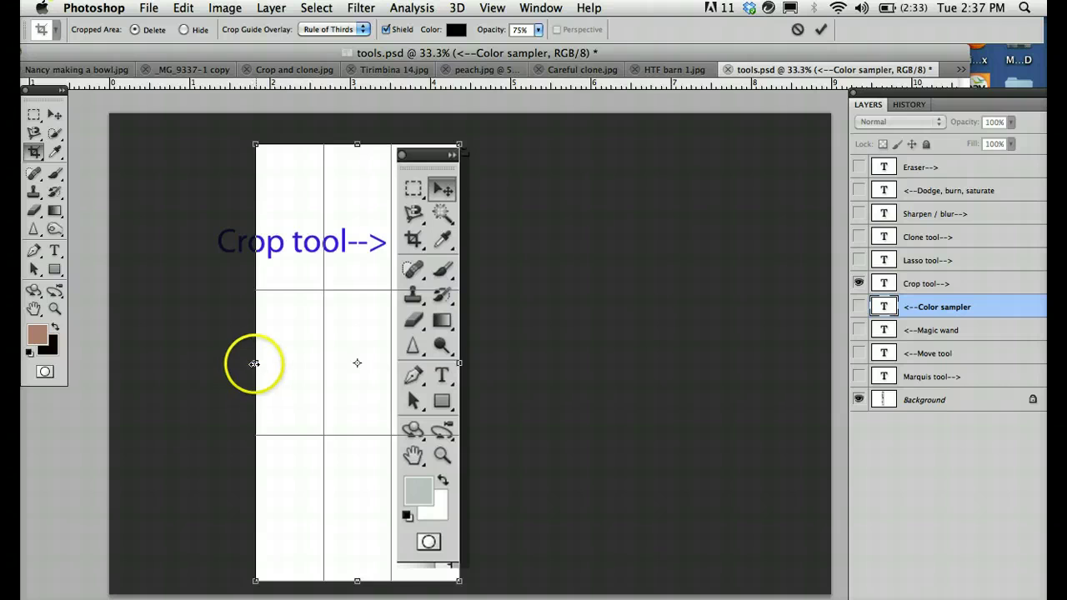
left_click_drag(254, 363, 209, 356)
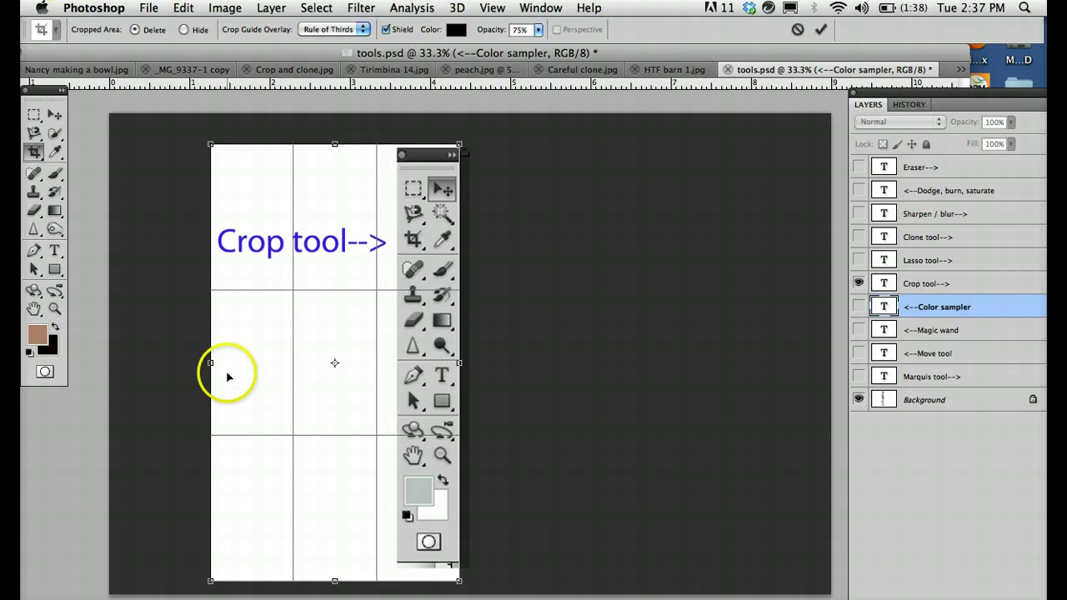
left_click(55, 116)
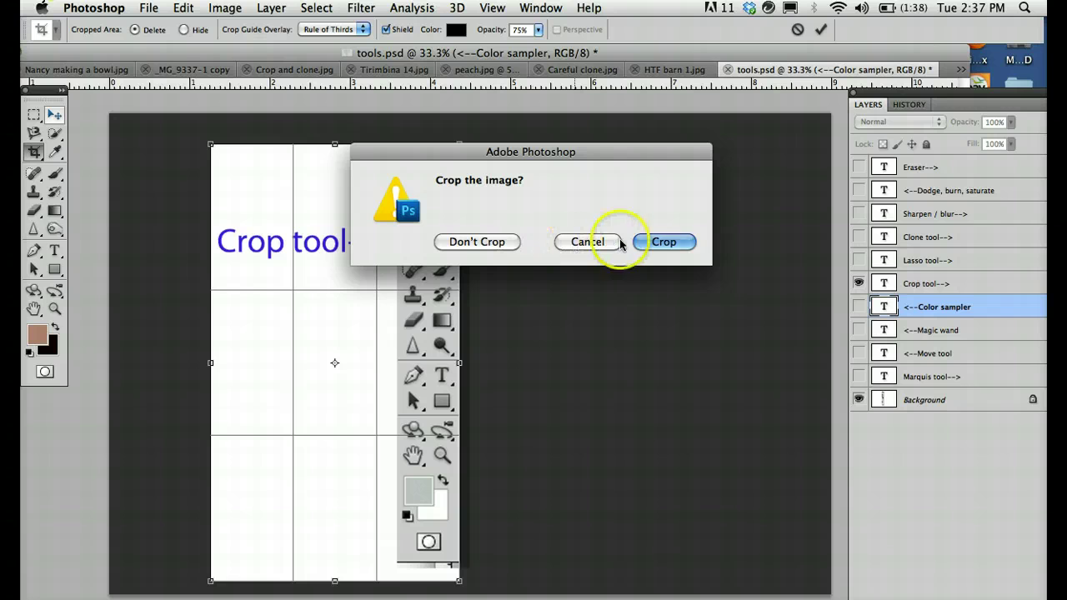
left_click(662, 242)
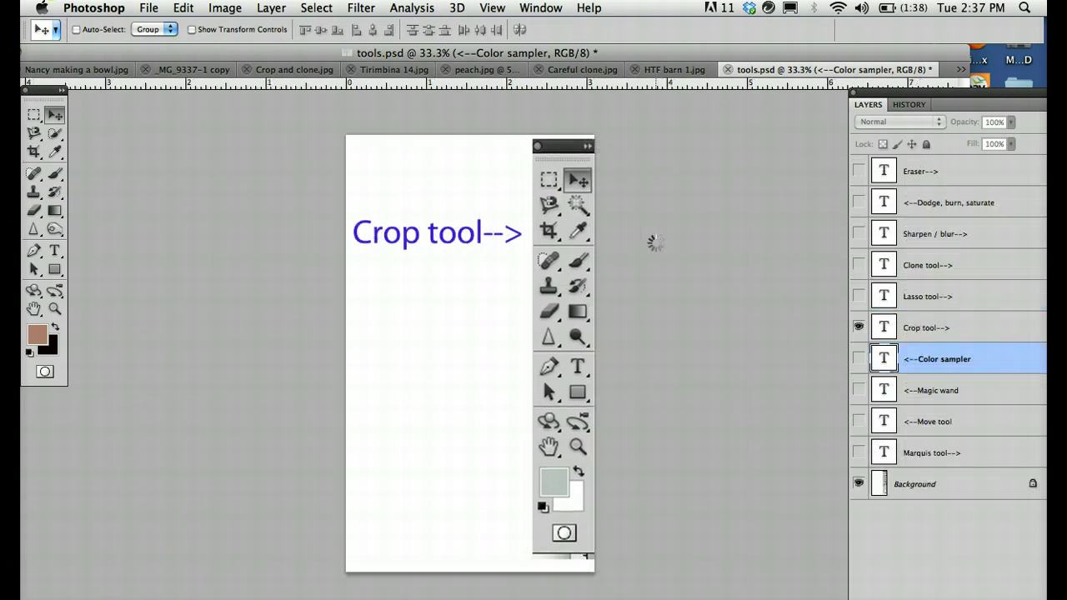
Revert tools.psd to the Deselect history state just before the crop, and return to the layer list
left_click(911, 104)
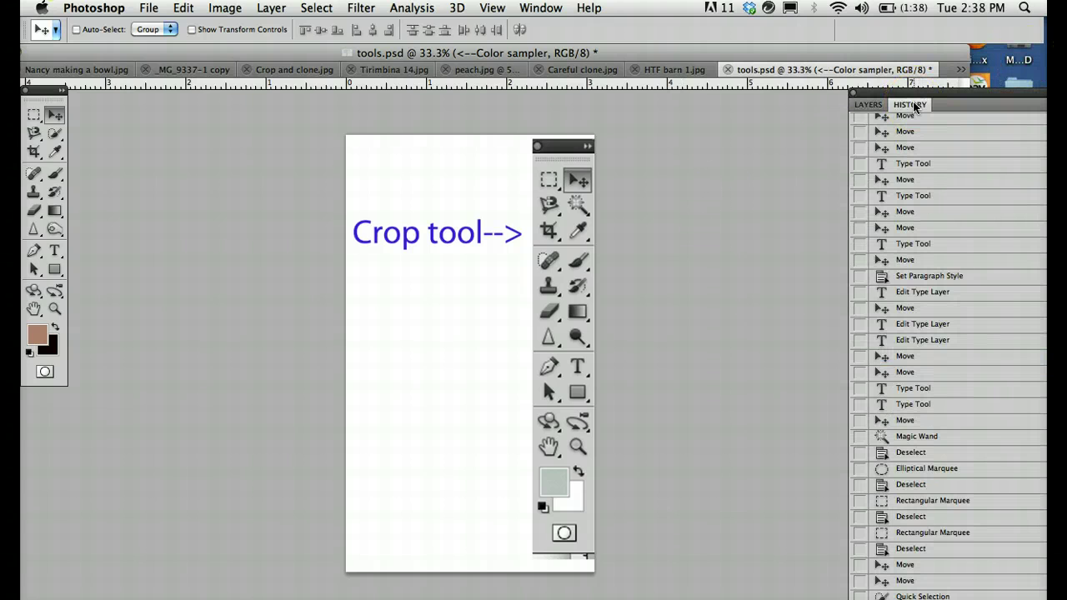
left_click_drag(984, 101, 923, 25)
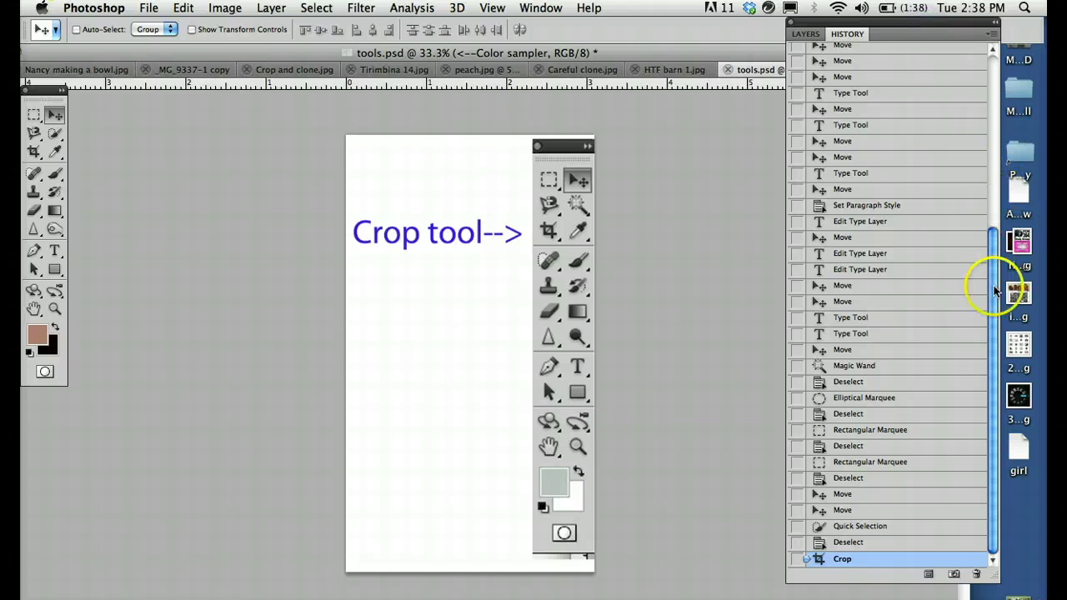
left_click(870, 545)
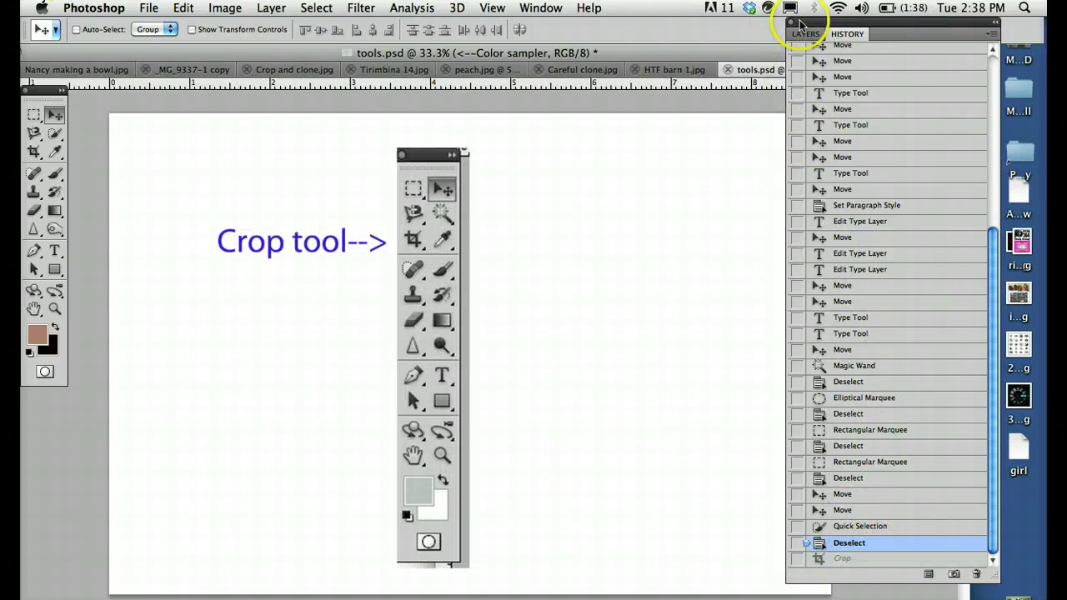
left_click(803, 35)
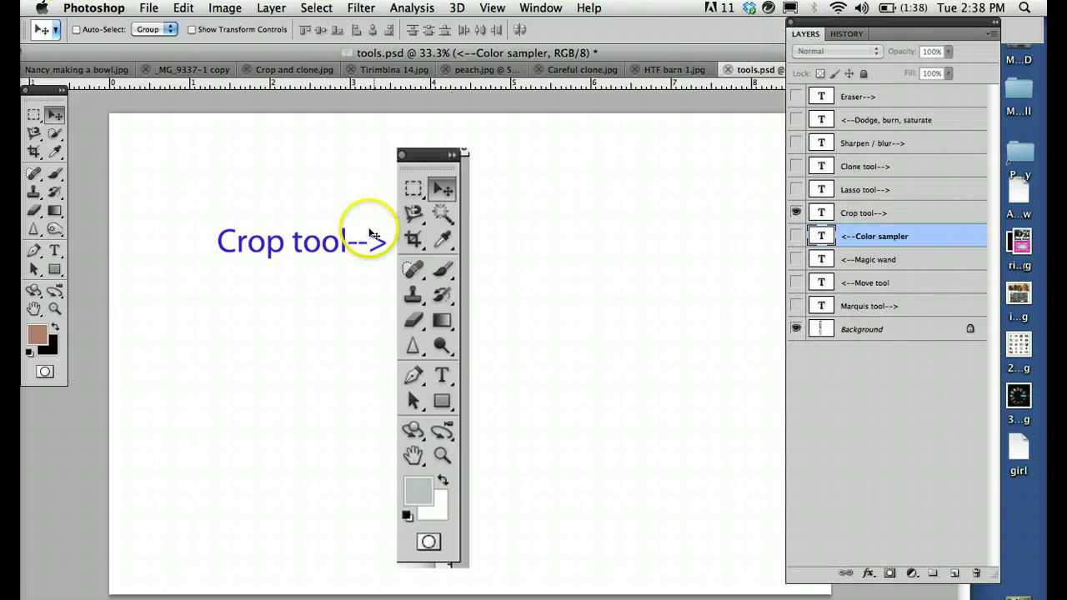
Check the document's Image Size, and preset the Crop tool to 4 in wide by 6 in high at 300 pixels/inch
left_click(35, 153)
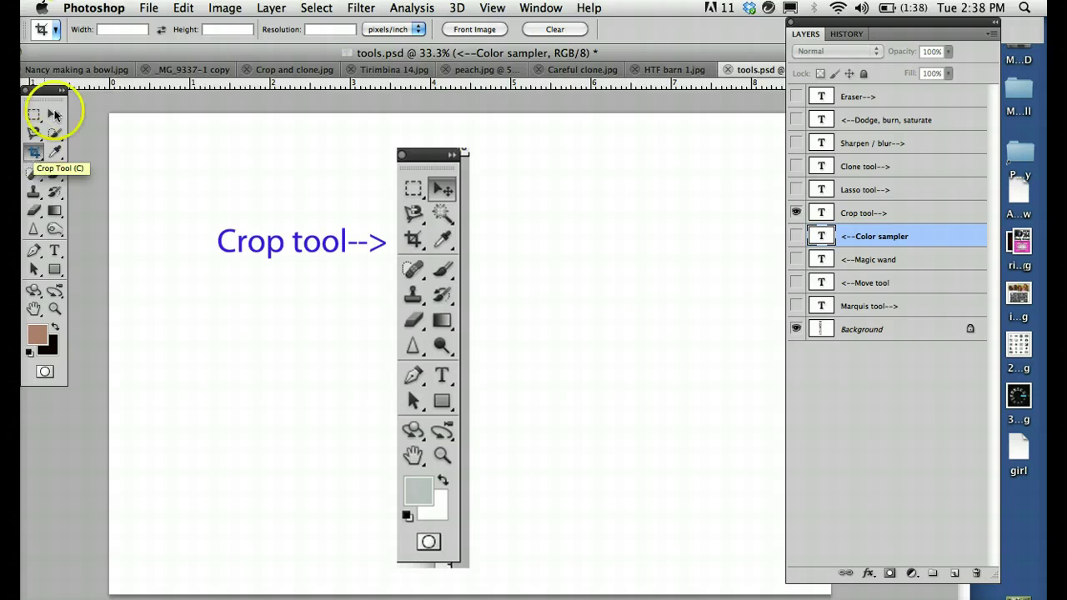
left_click(225, 9)
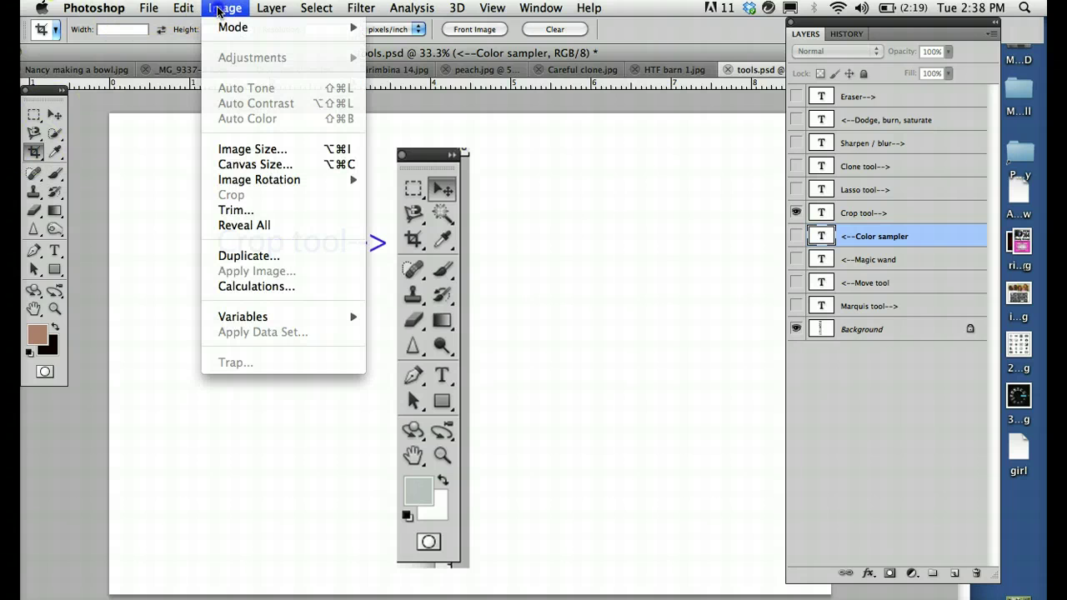
left_click(235, 147)
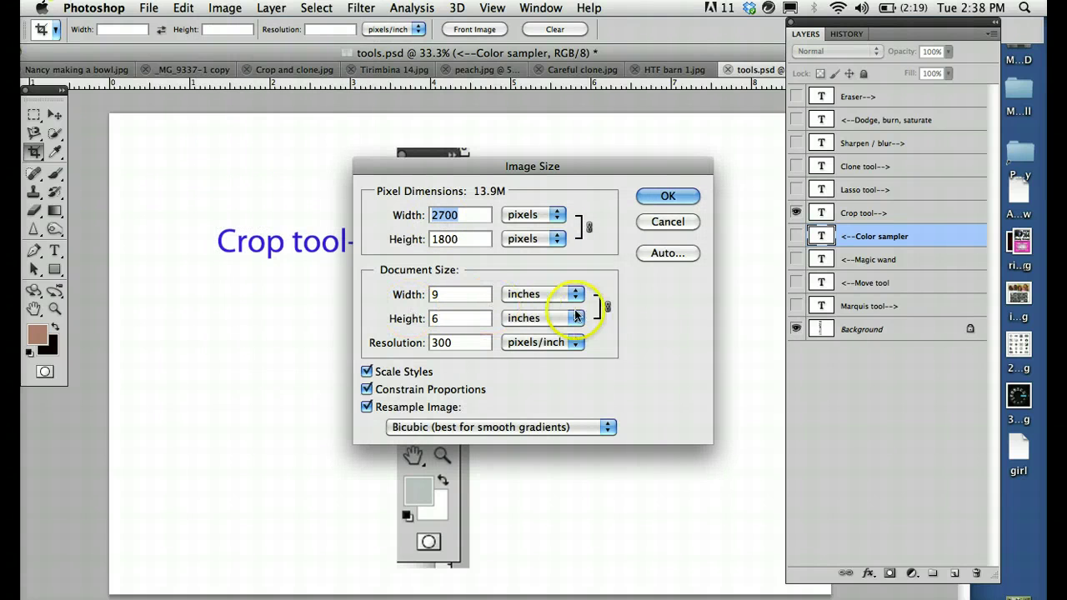
left_click(652, 195)
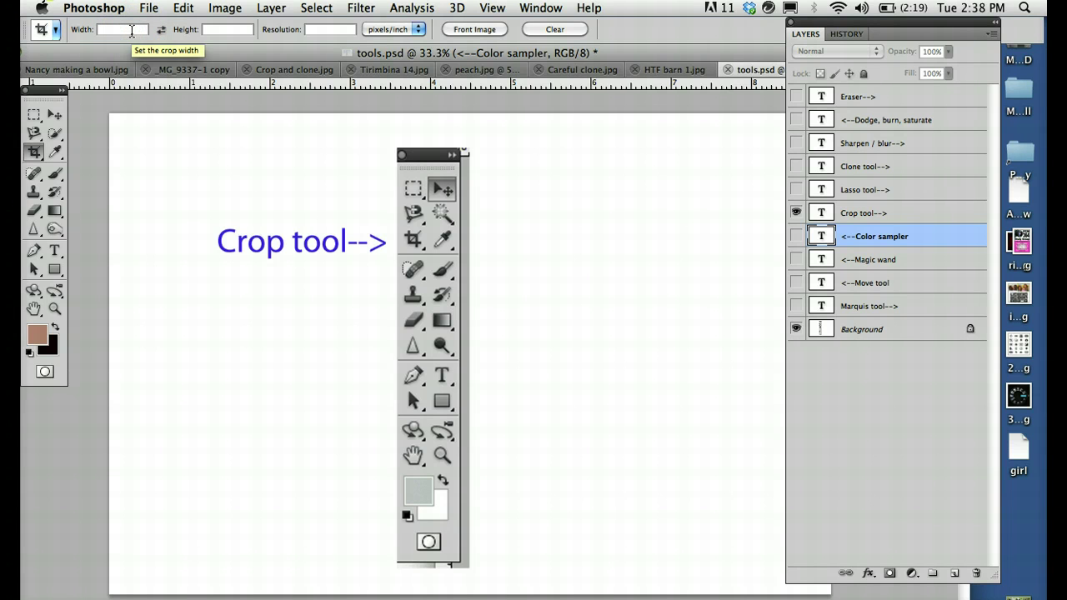
left_click(222, 29)
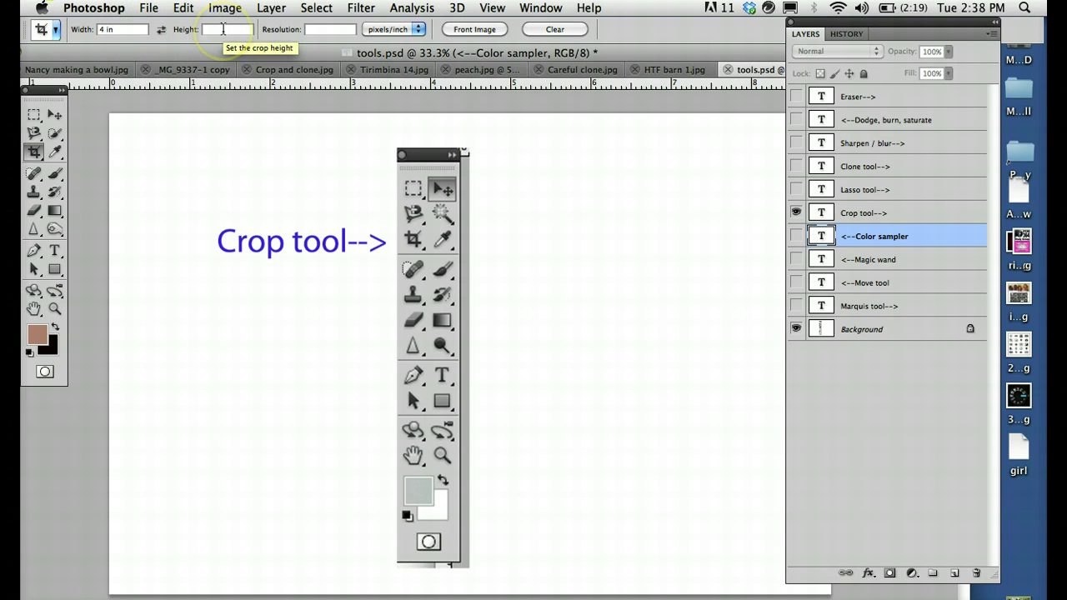
type("6")
left_click(316, 29)
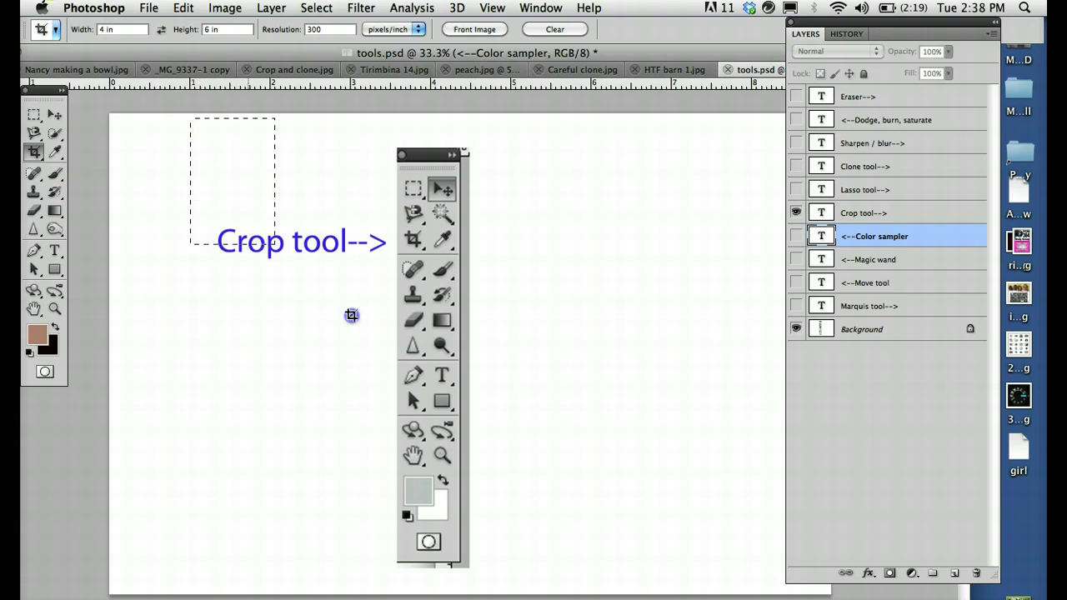
Crop tools.psd with the 4 in by 6 in preset to a frame around the Crop tool label and the toolbox picture
left_click_drag(351, 315, 403, 346)
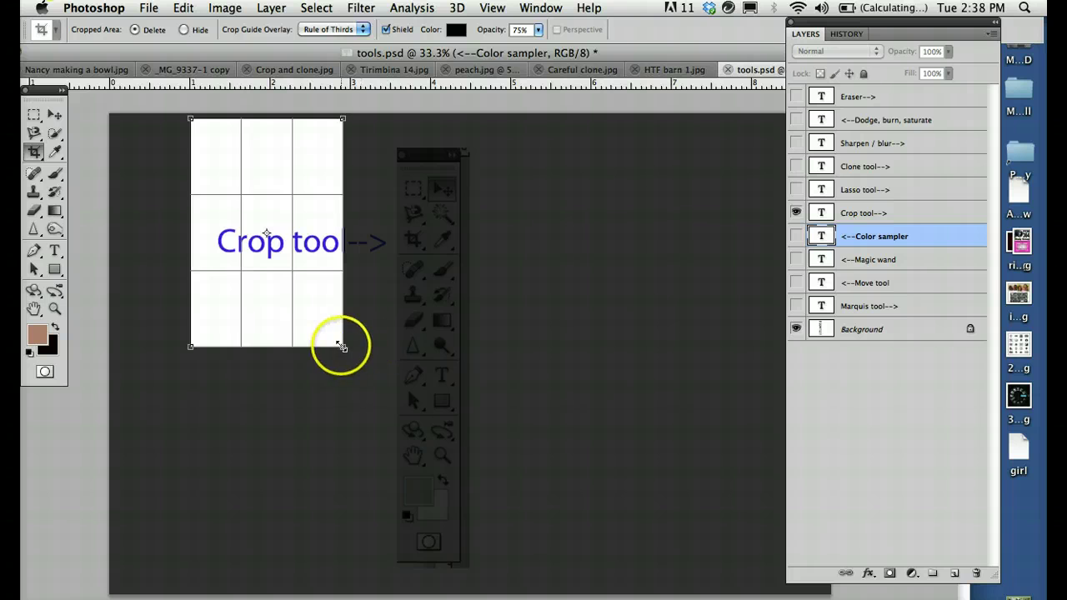
left_click_drag(342, 345, 501, 583)
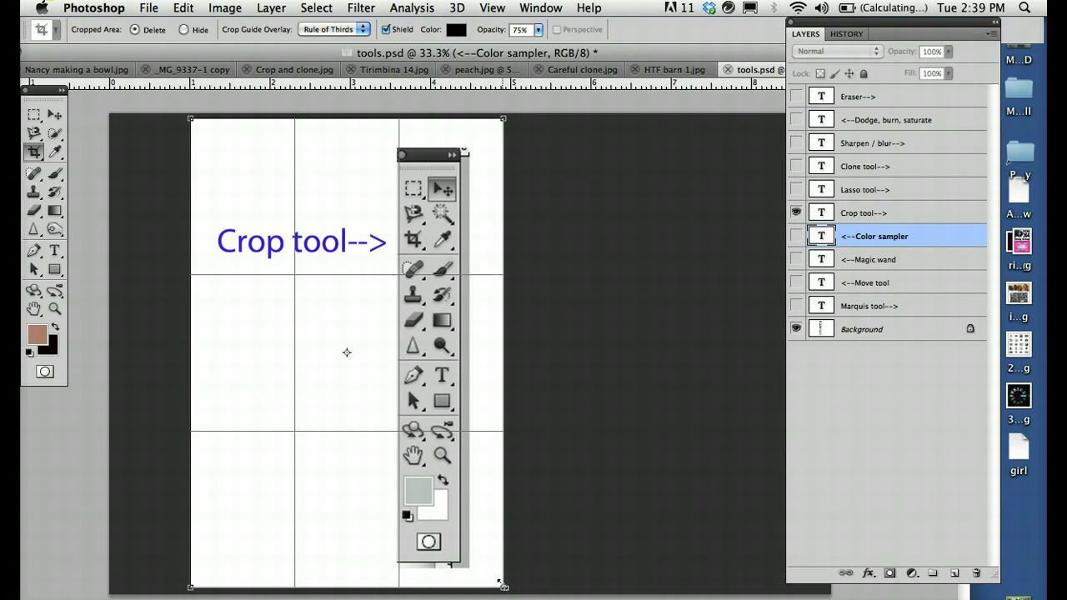
key("Return")
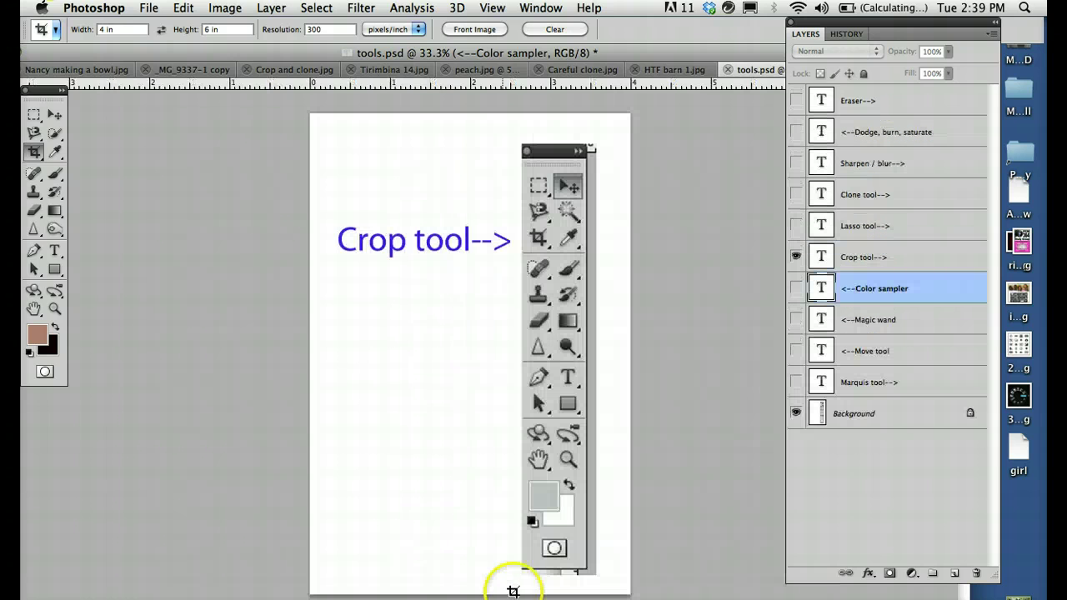
Check the cropped document's Image Size, and revert tools.psd to the Deselect history state just before the crop
left_click(218, 8)
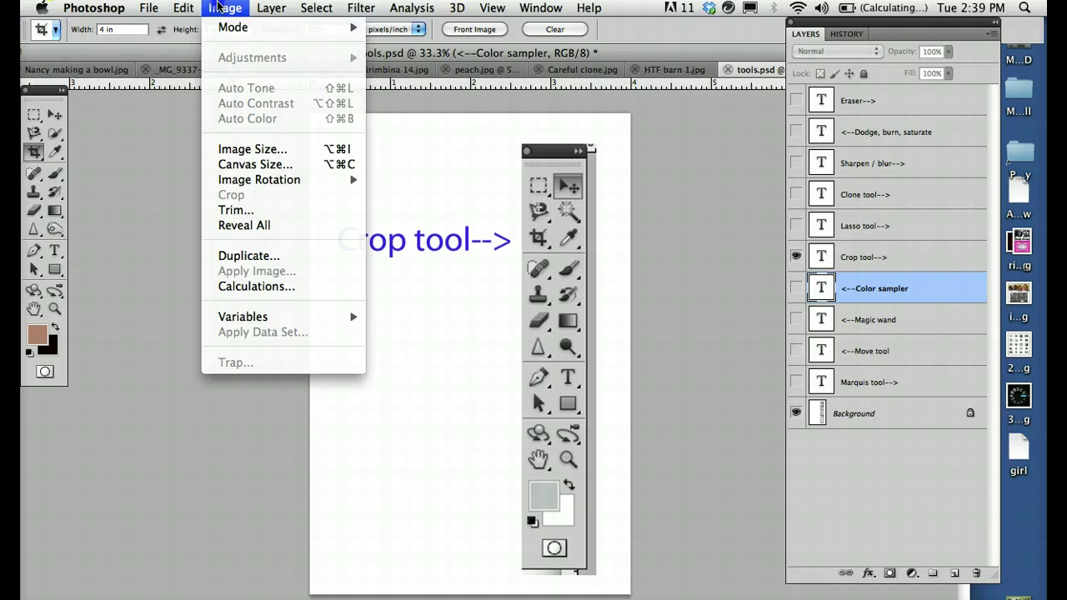
left_click(233, 155)
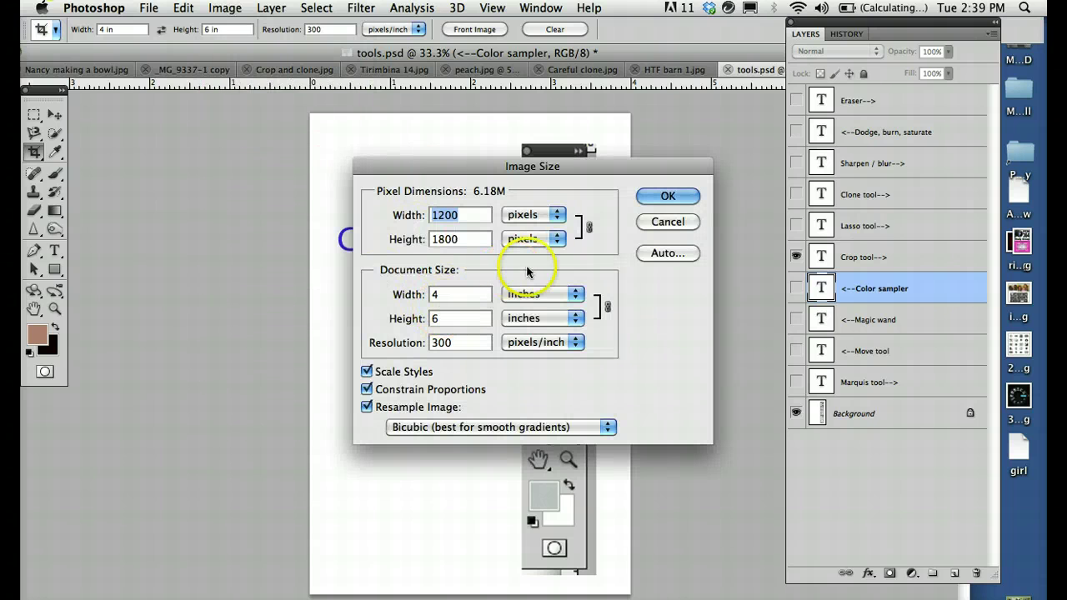
left_click(671, 196)
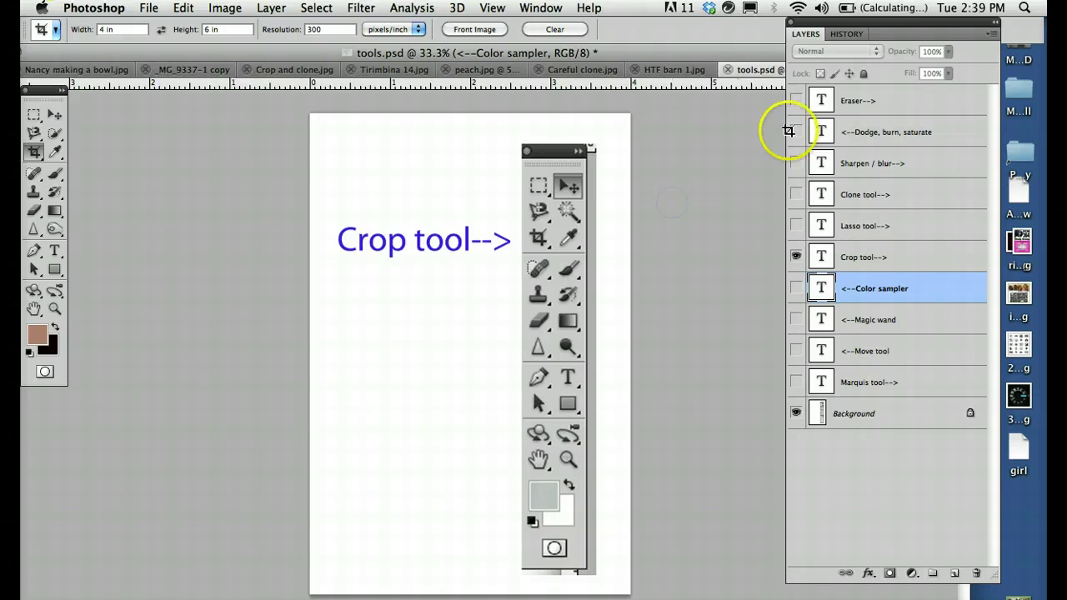
left_click(855, 38)
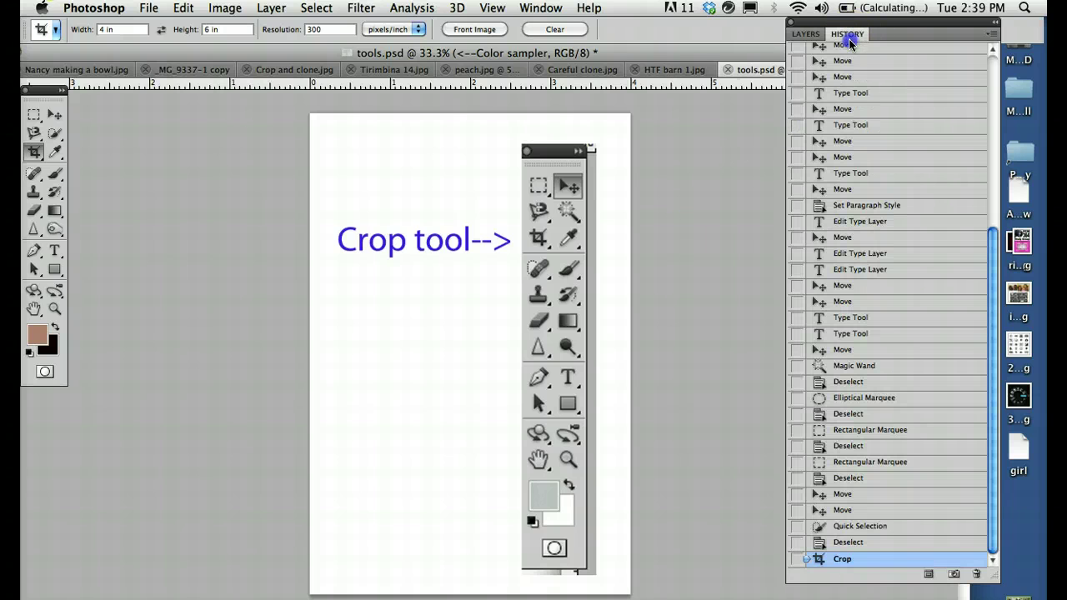
left_click(886, 544)
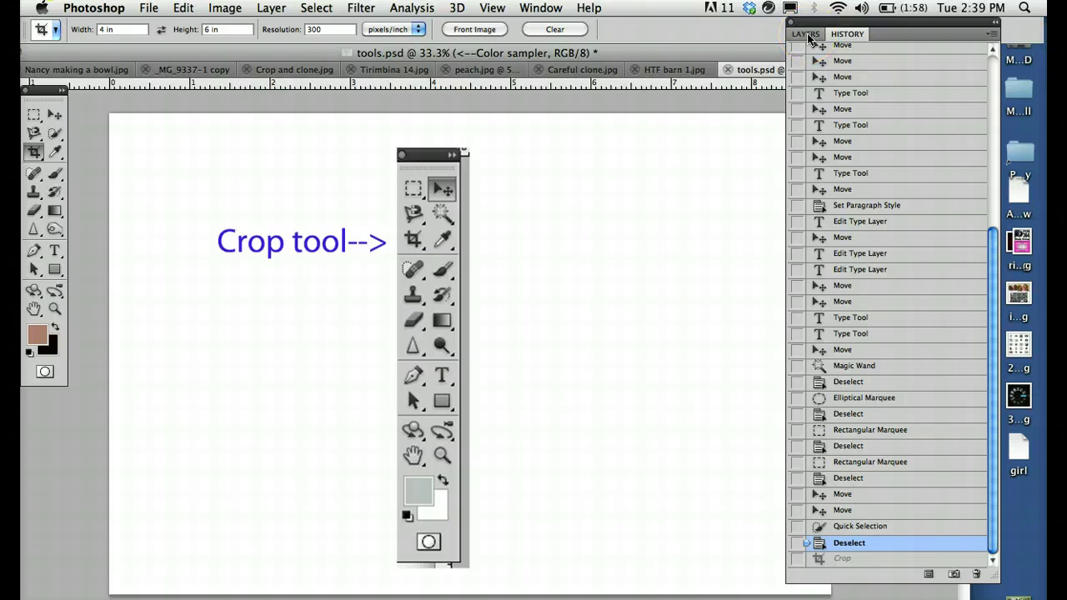
Try a small crop frame above the Crop tool label with the 4 in by 6 in preset, and discard it without cropping
left_click_drag(285, 131, 390, 214)
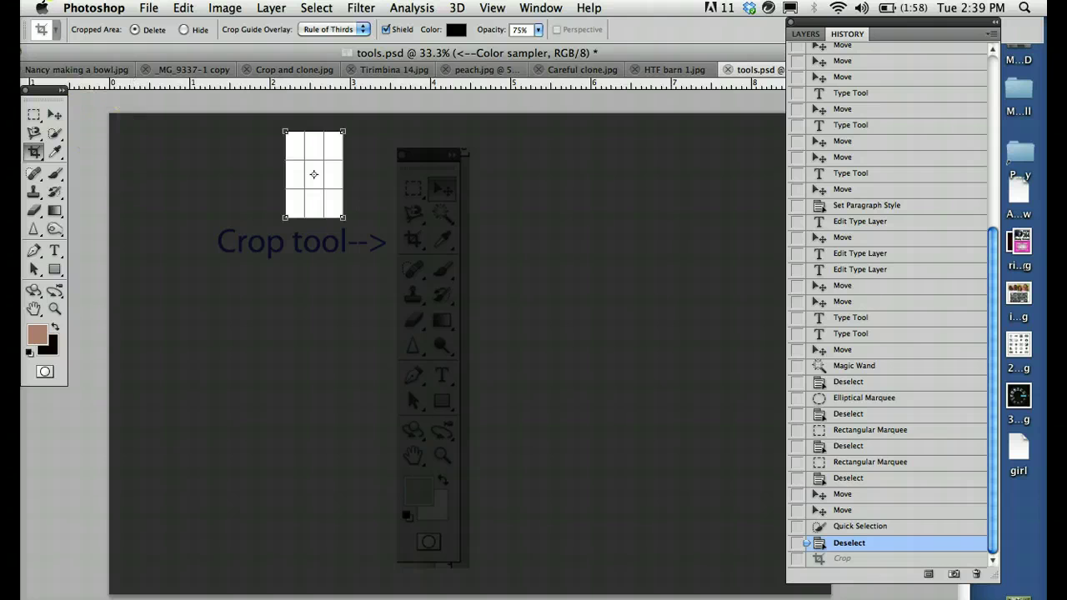
left_click(54, 114)
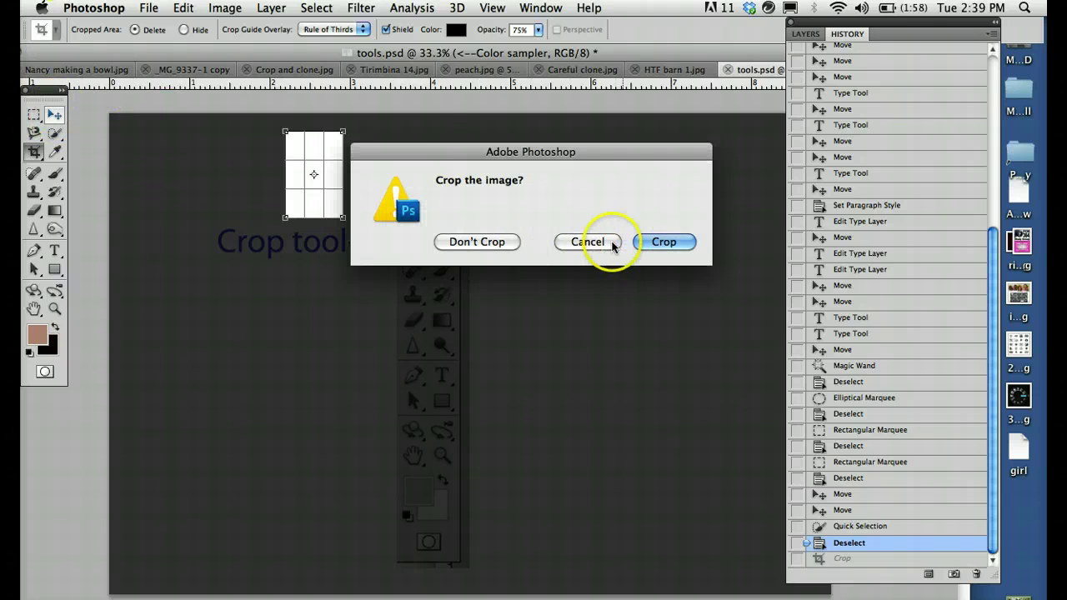
left_click(462, 242)
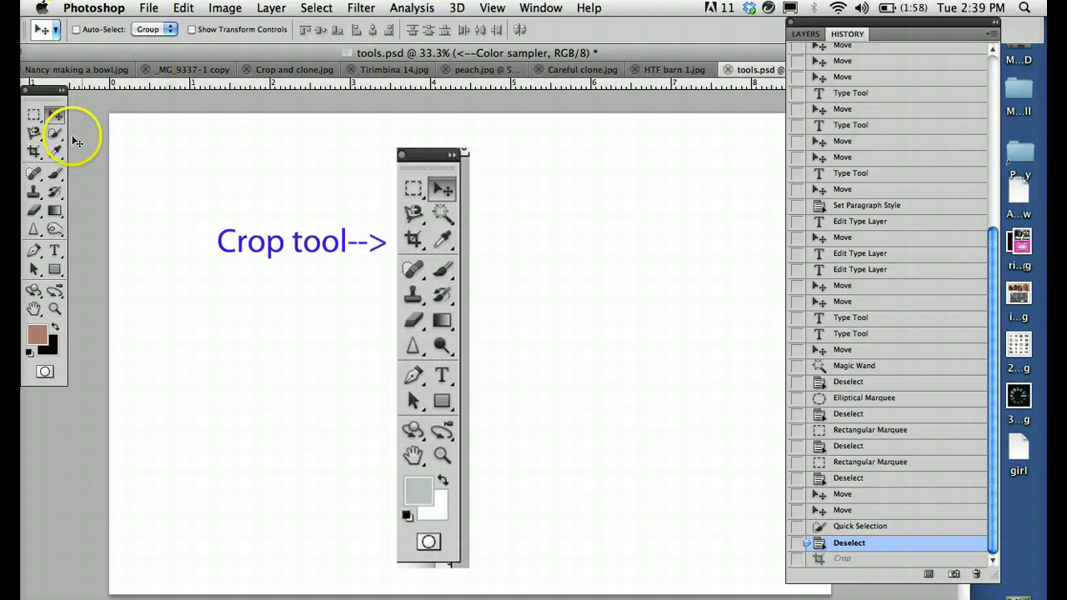
Clear the Crop tool's size and resolution preset, try a wide unconstrained frame across the toolbox picture's top, and discard it without cropping
left_click(33, 151)
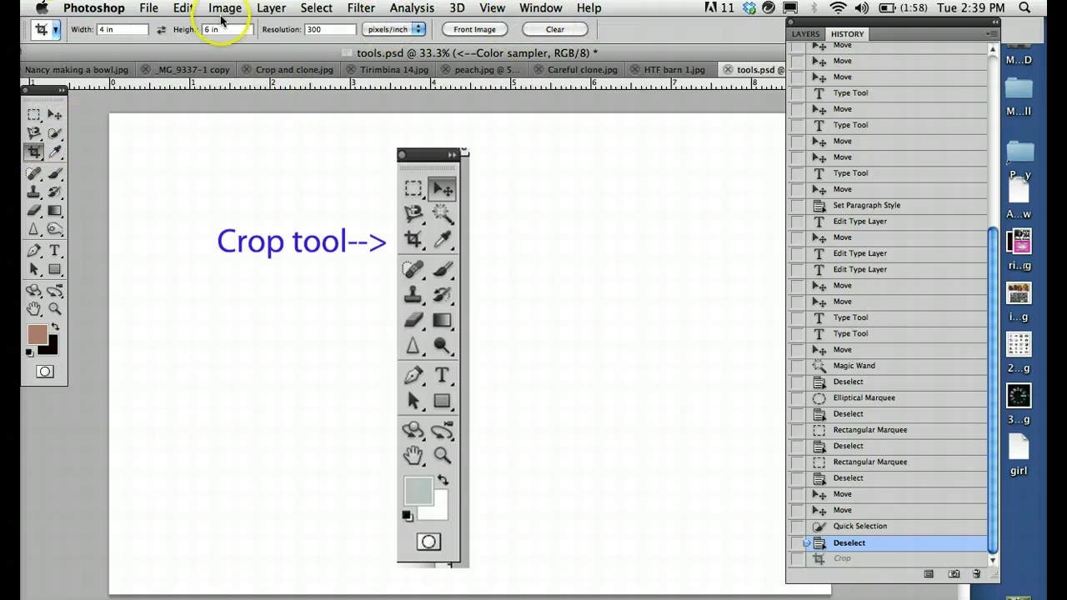
left_click(552, 30)
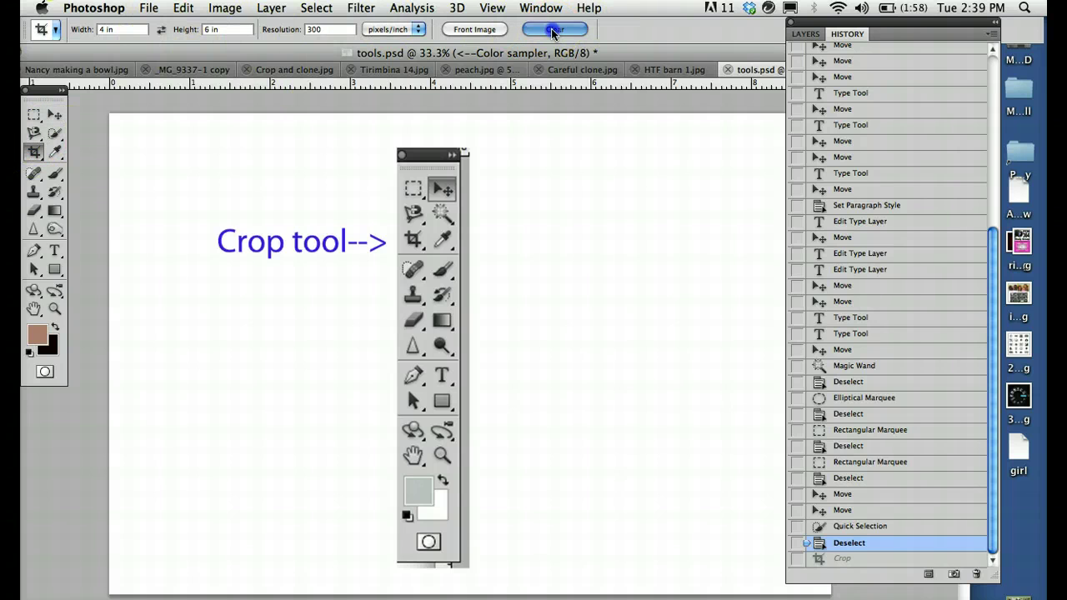
left_click_drag(296, 130, 541, 183)
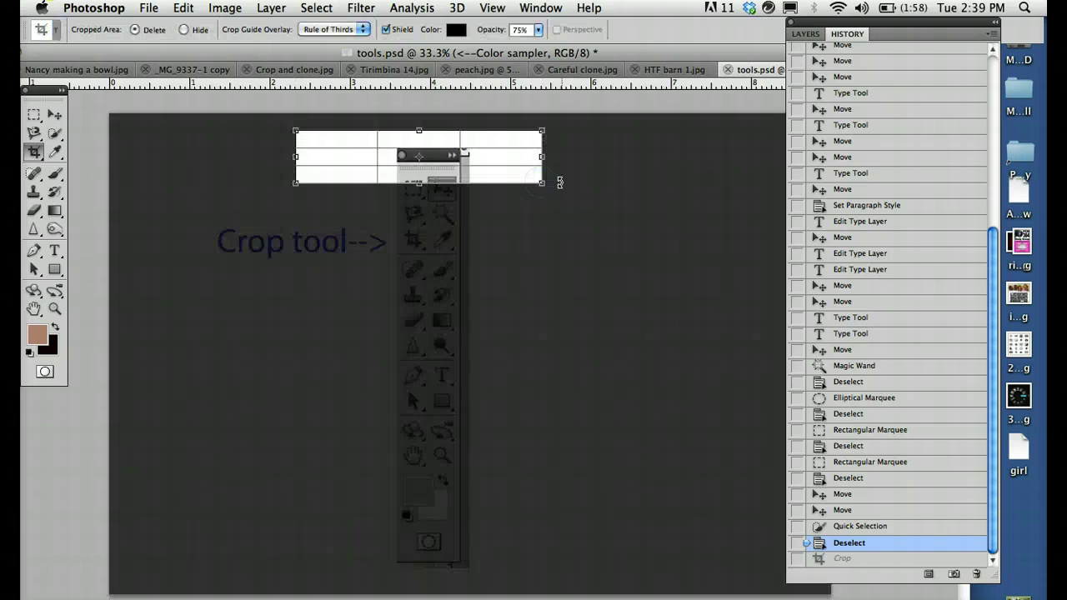
left_click(55, 114)
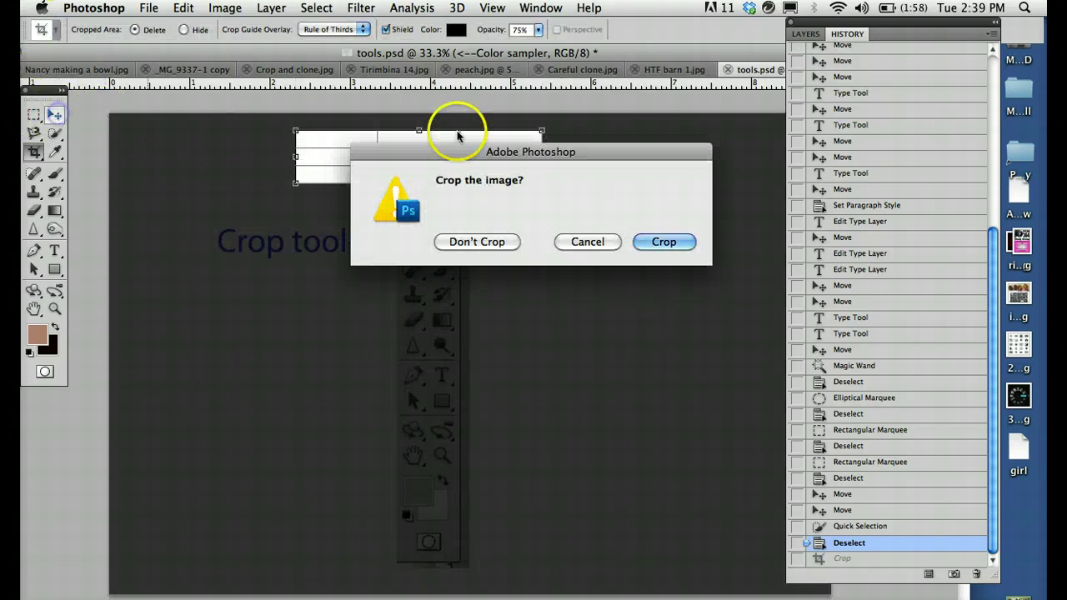
left_click(477, 241)
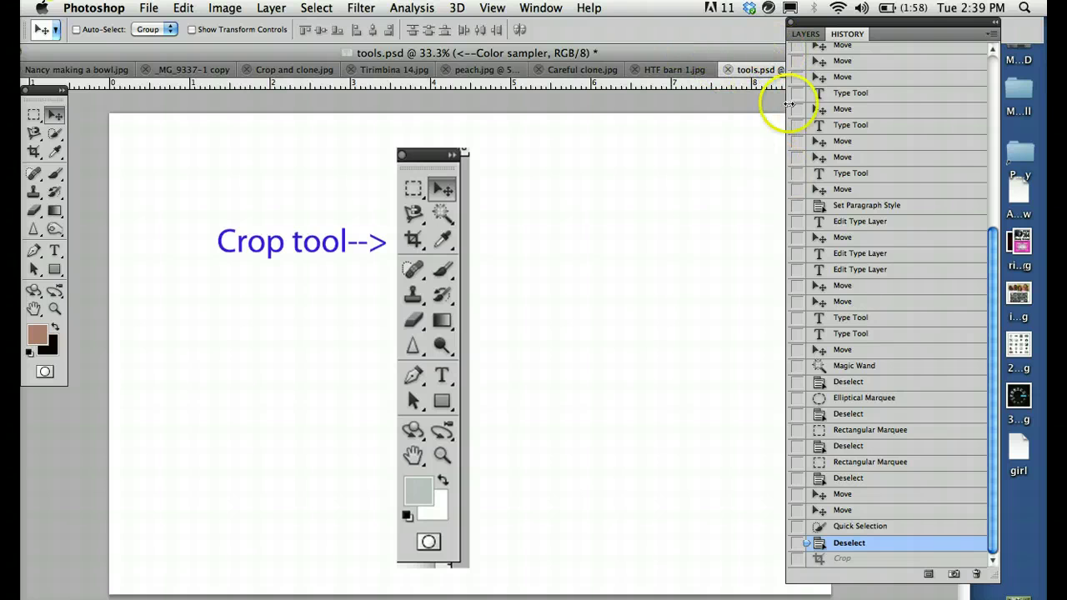
In the layer list, hide the Crop tool label layer and show the Lasso tool label layer
left_click(805, 35)
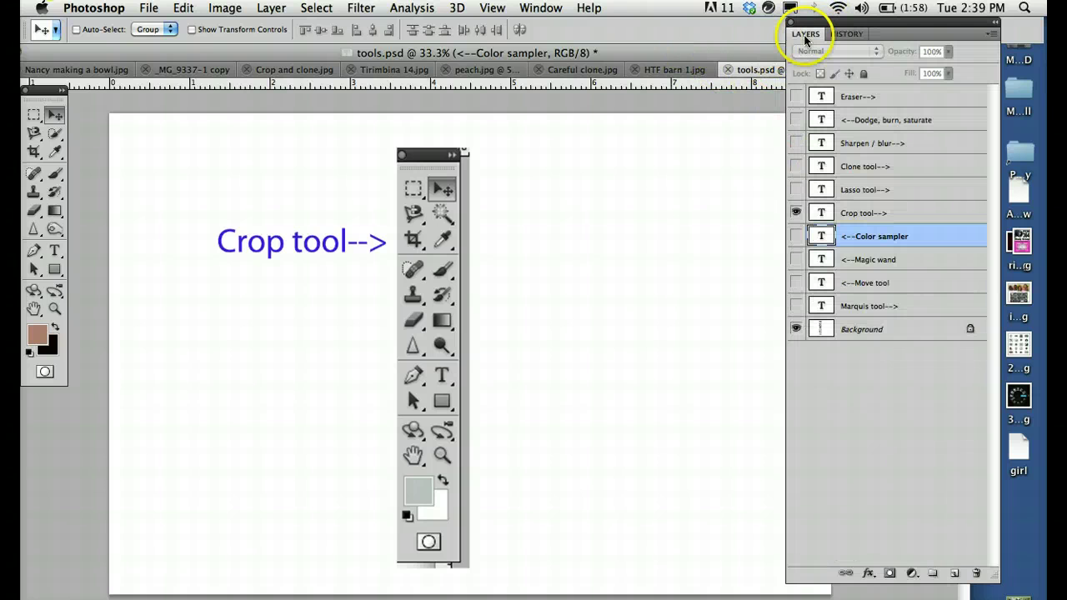
left_click(795, 213)
left_click(796, 189)
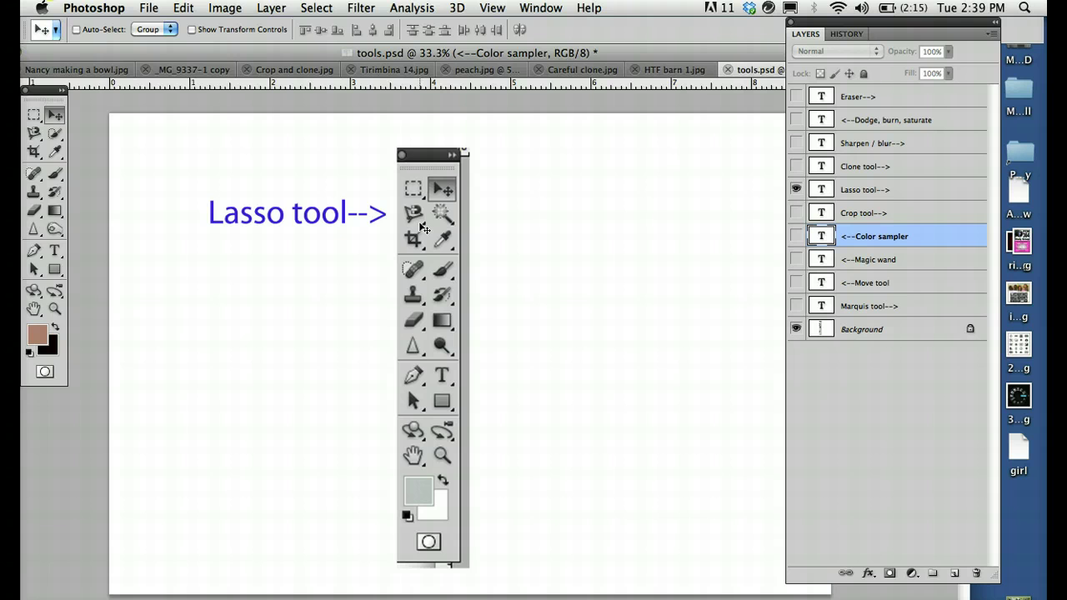
Draw a freehand selection around the Lasso tool label with the standard Lasso Tool, and deselect it
left_click_drag(47, 93, 68, 105)
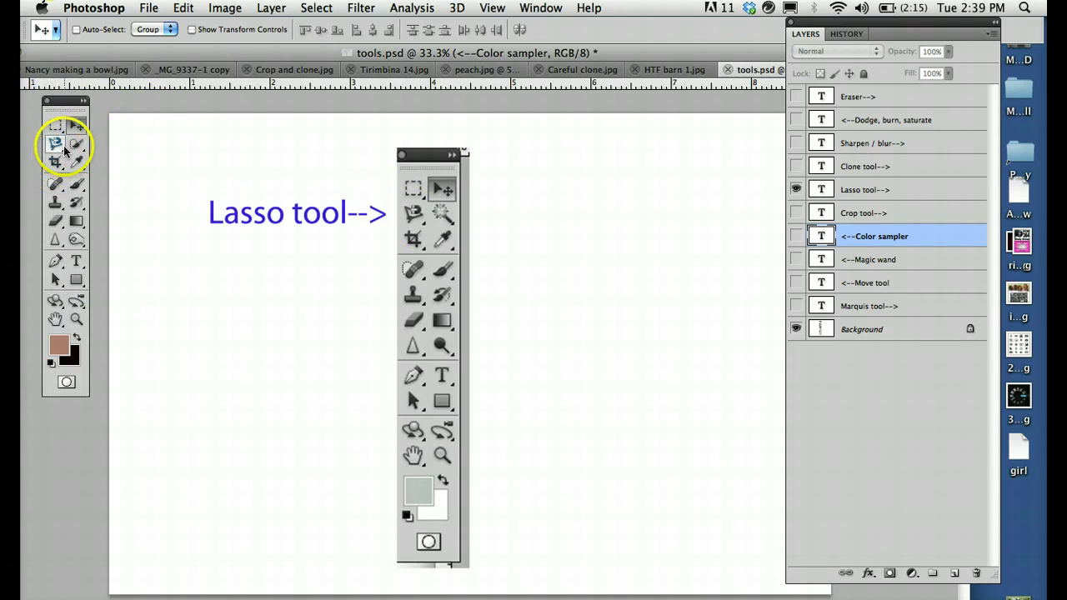
left_click(64, 151)
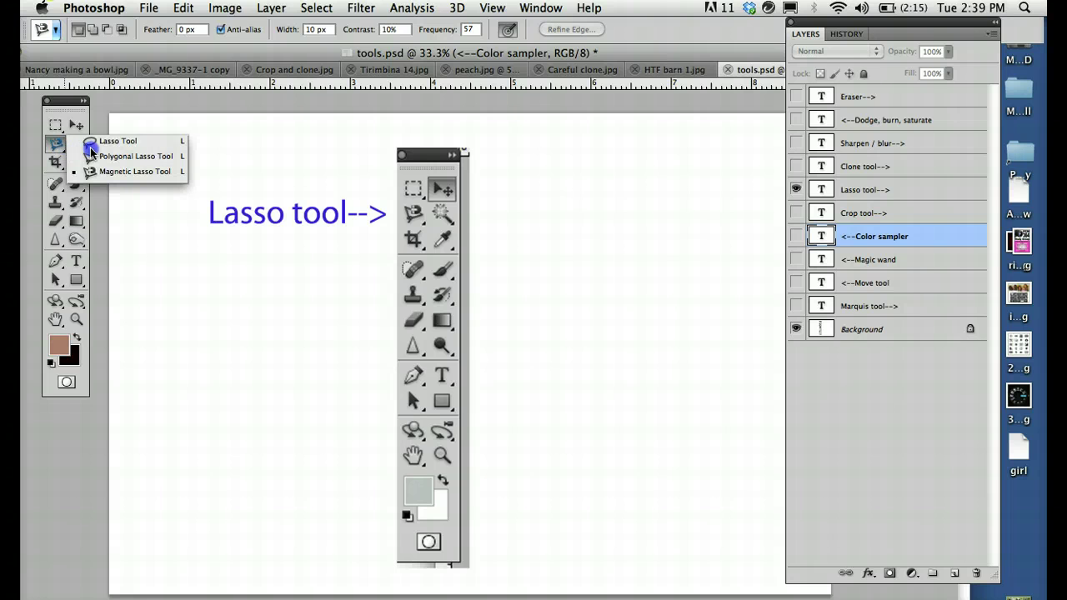
left_click(137, 143)
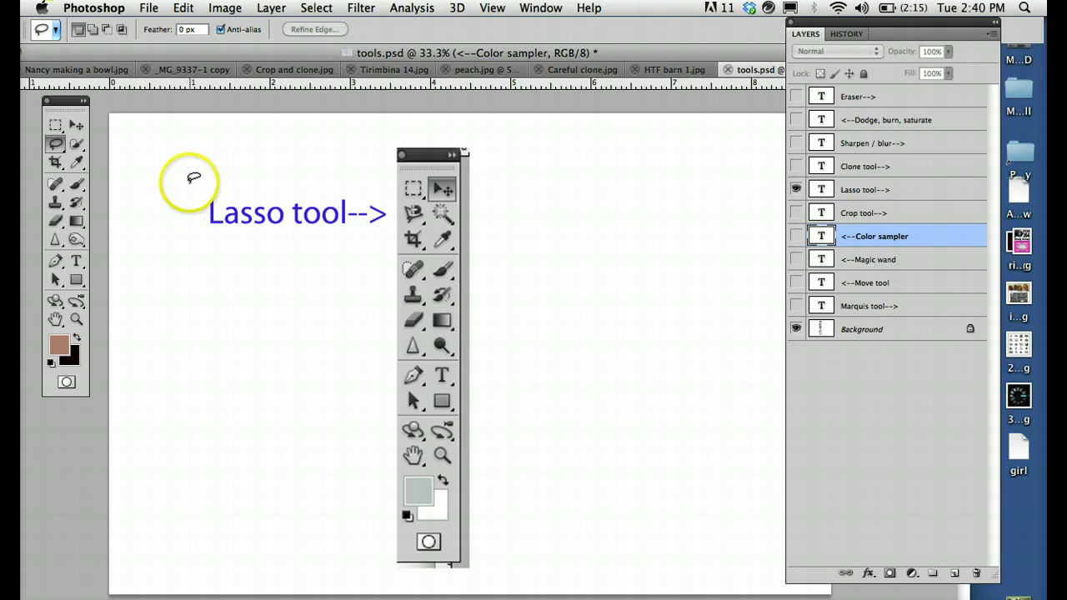
left_click_drag(189, 182, 218, 223)
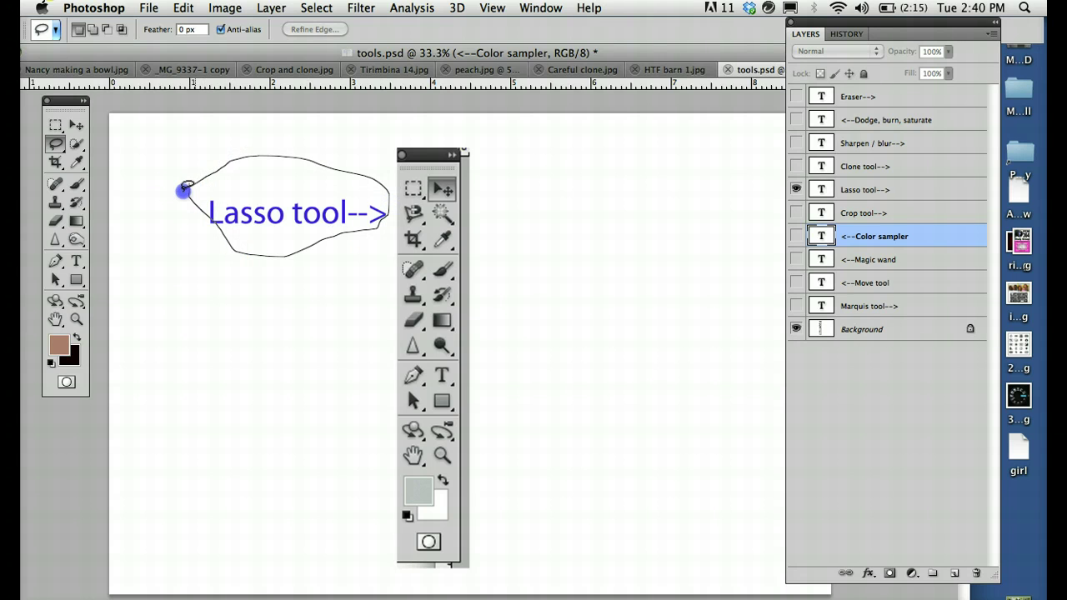
left_click_drag(185, 190, 186, 186)
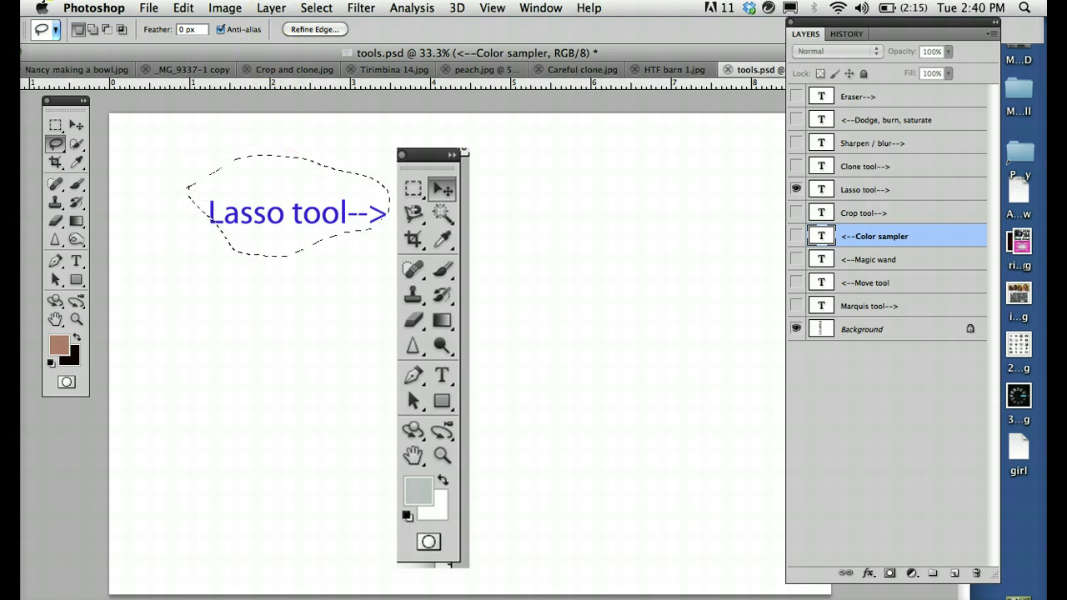
left_click(317, 9)
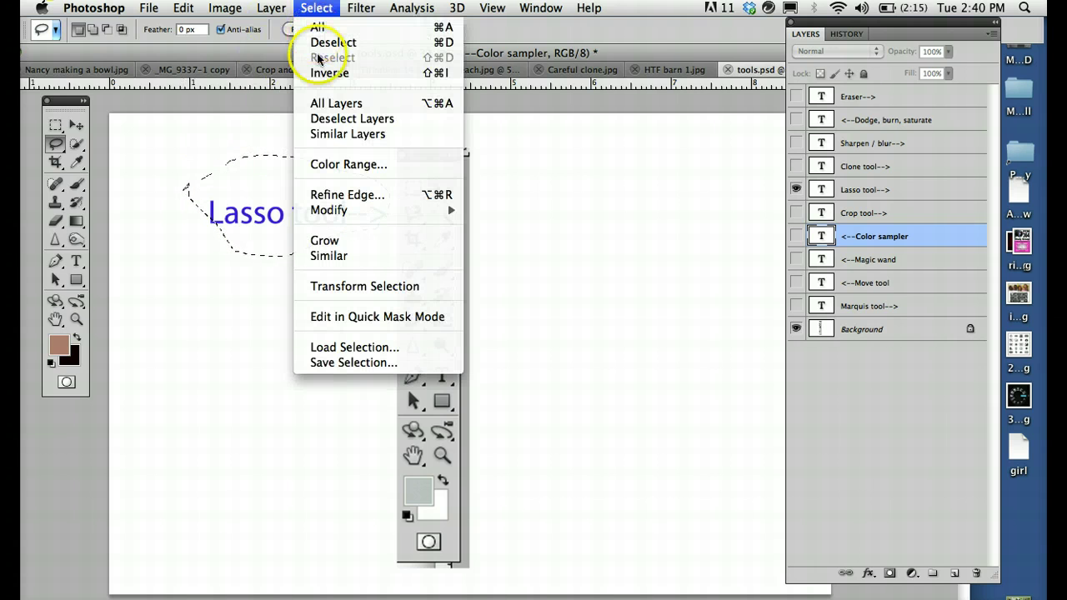
left_click(321, 44)
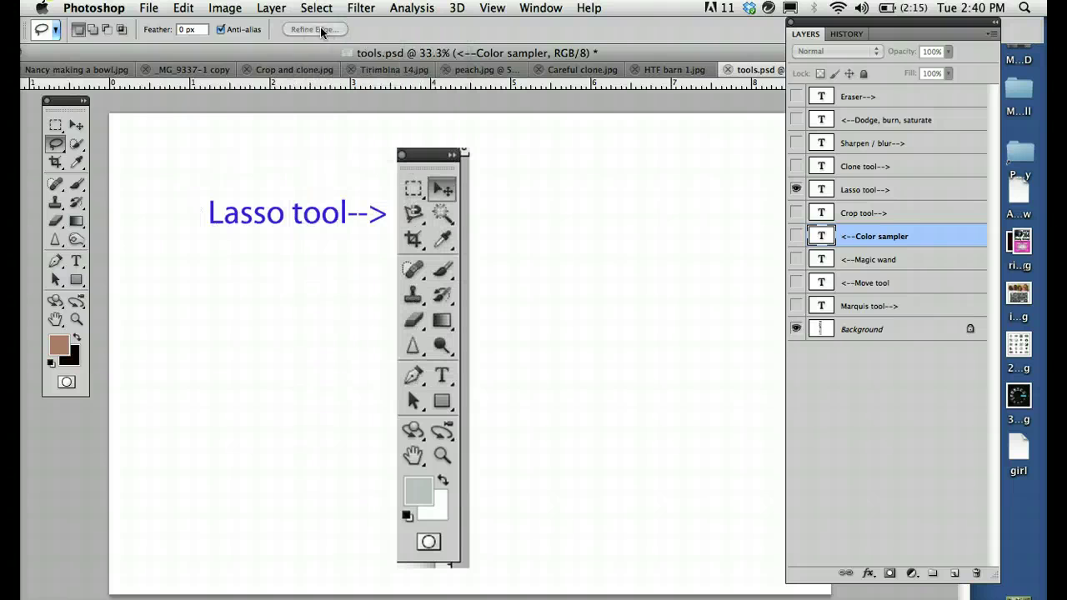
On the Background layer, outline the toolbox picture with the Polygonal Lasso Tool, and revert to the Deselect history state before that selection
left_click(58, 147)
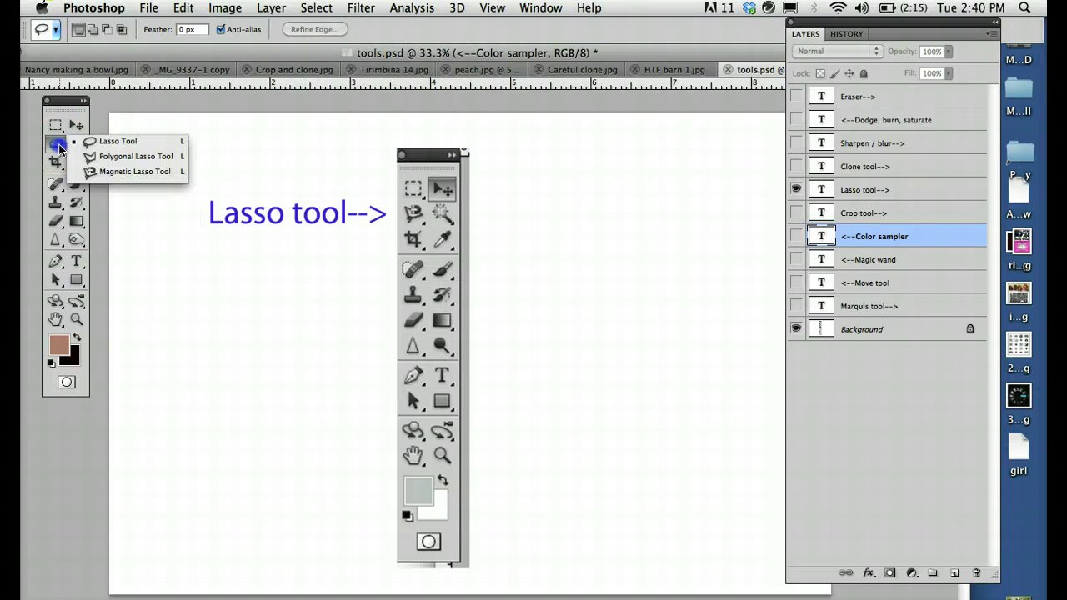
left_click(127, 158)
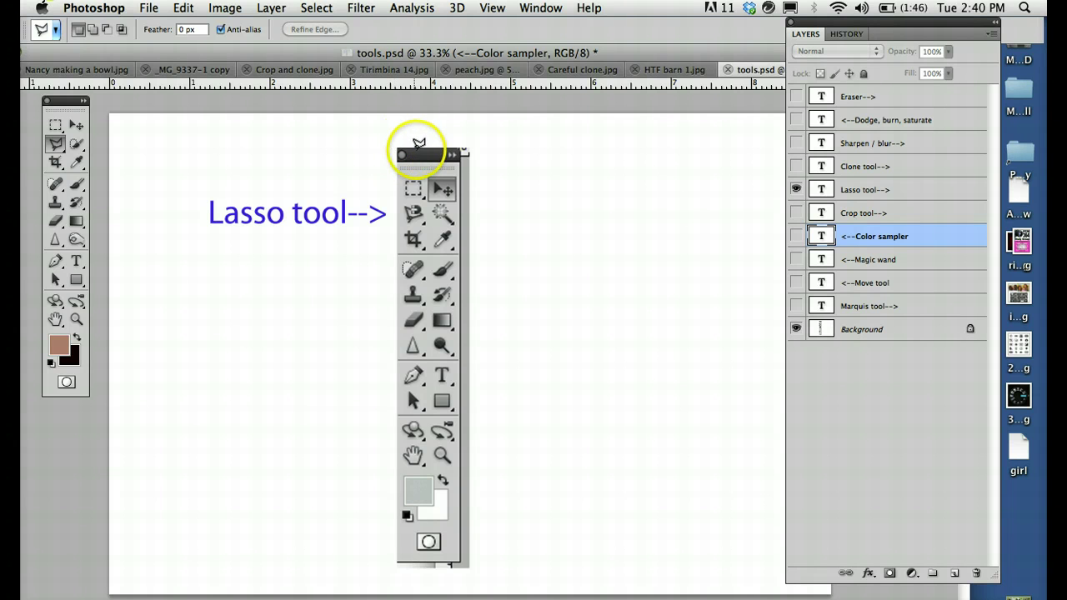
left_click(891, 330)
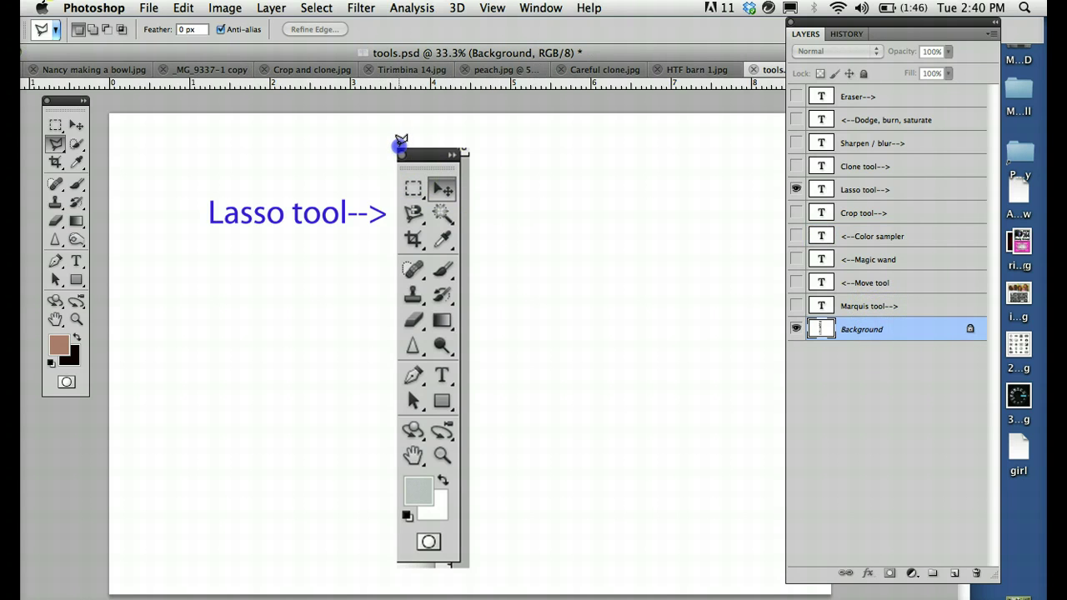
left_click(468, 149)
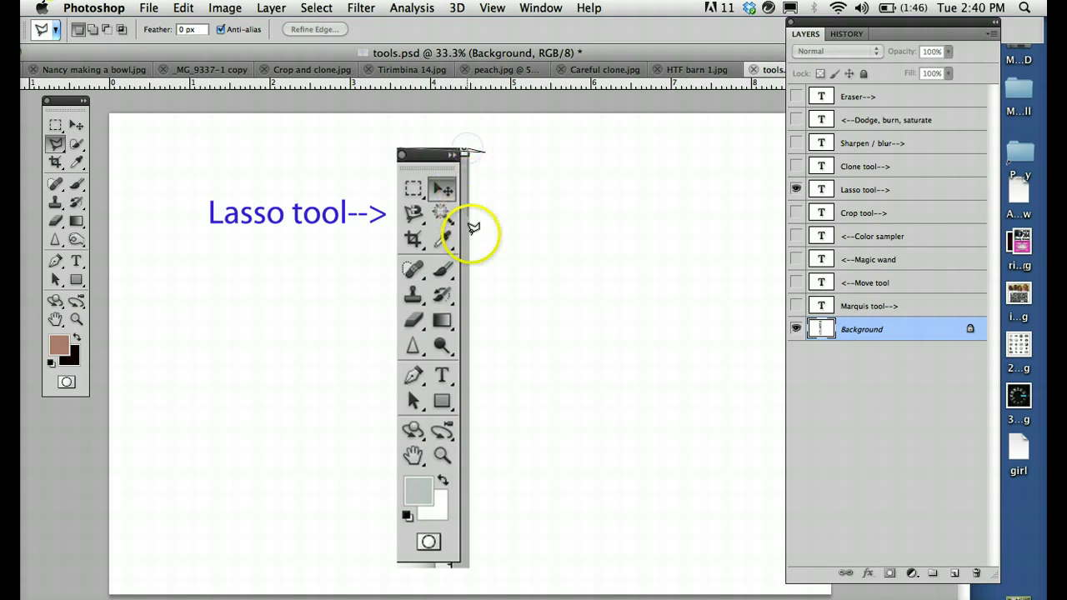
left_click(469, 565)
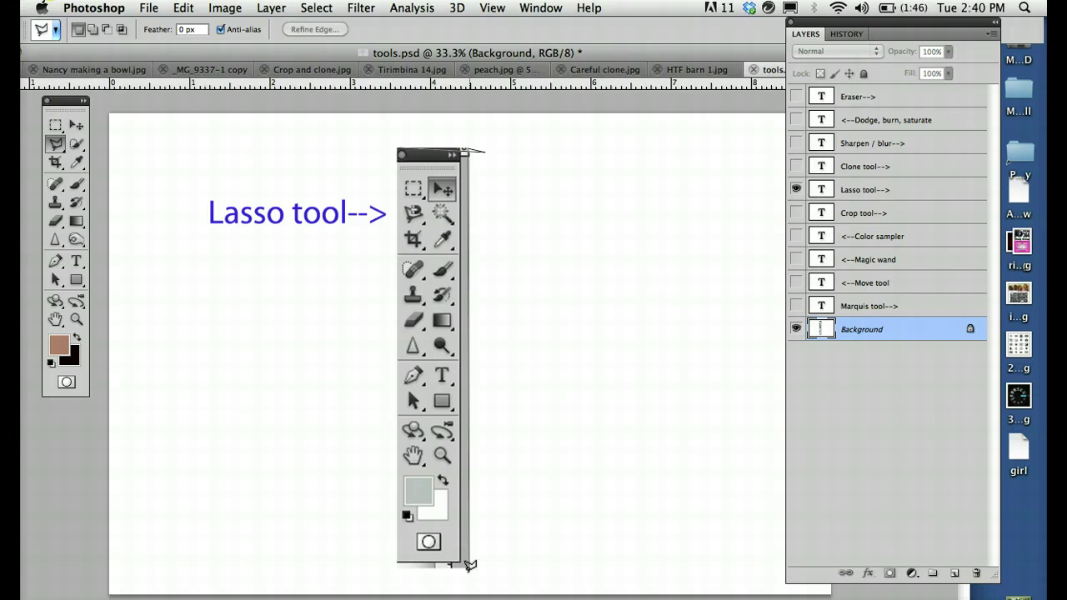
left_click(392, 567)
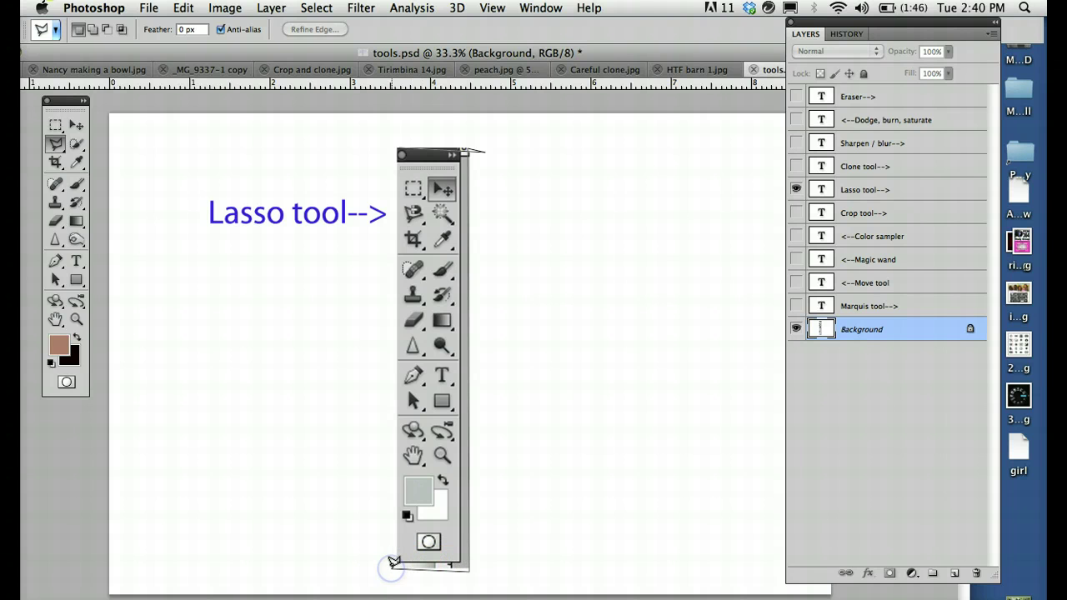
left_click(388, 148)
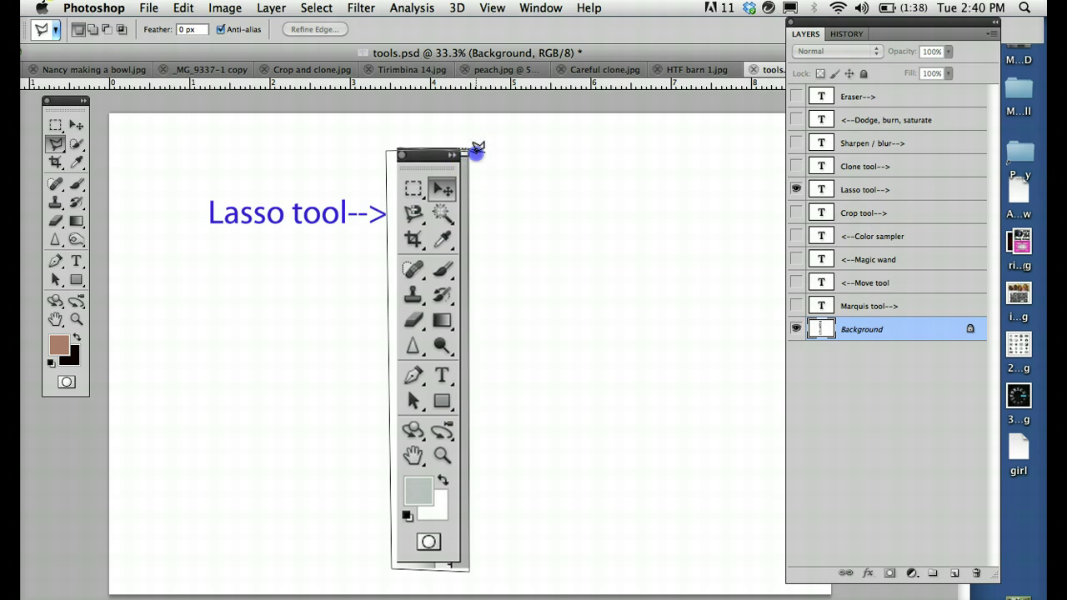
double_click(476, 148)
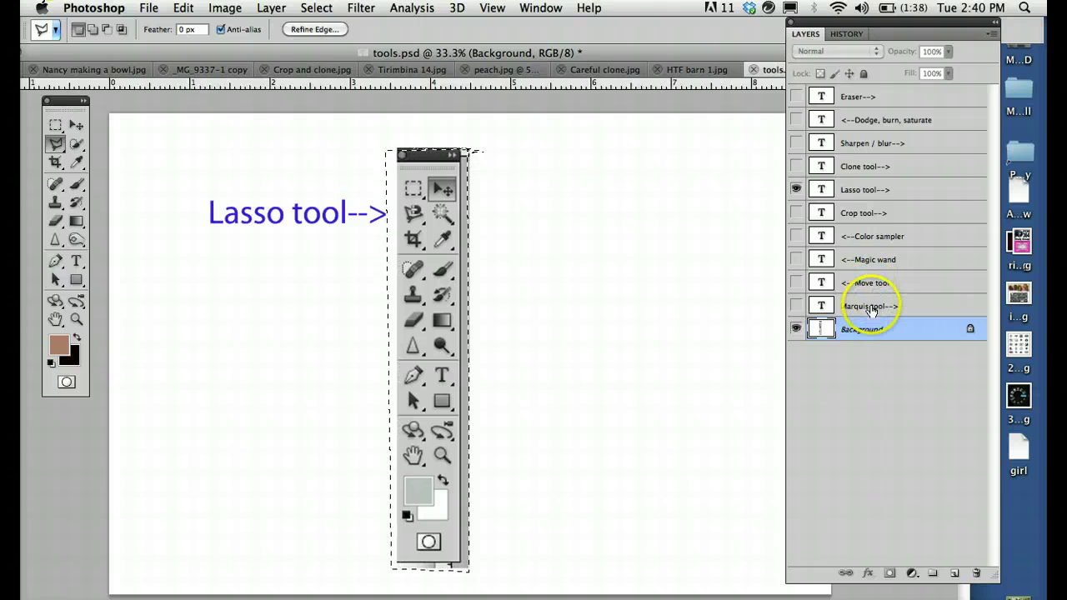
left_click(846, 33)
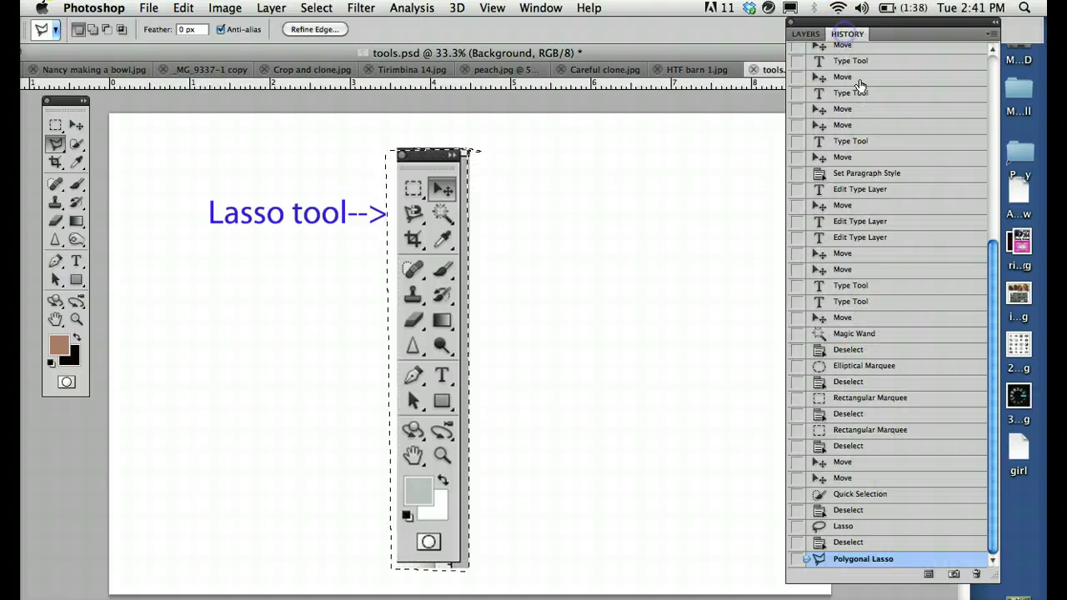
left_click(856, 542)
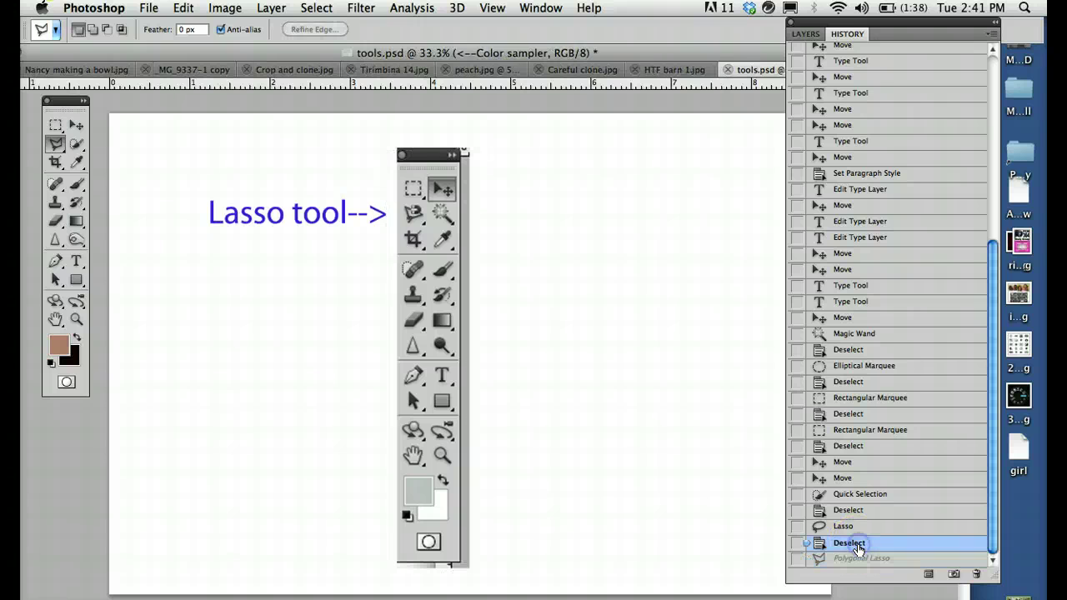
Choose the Magnetic Lasso Tool, switch to peach.jpg, and deselect the existing selection around the leaves and peach
left_click(54, 146)
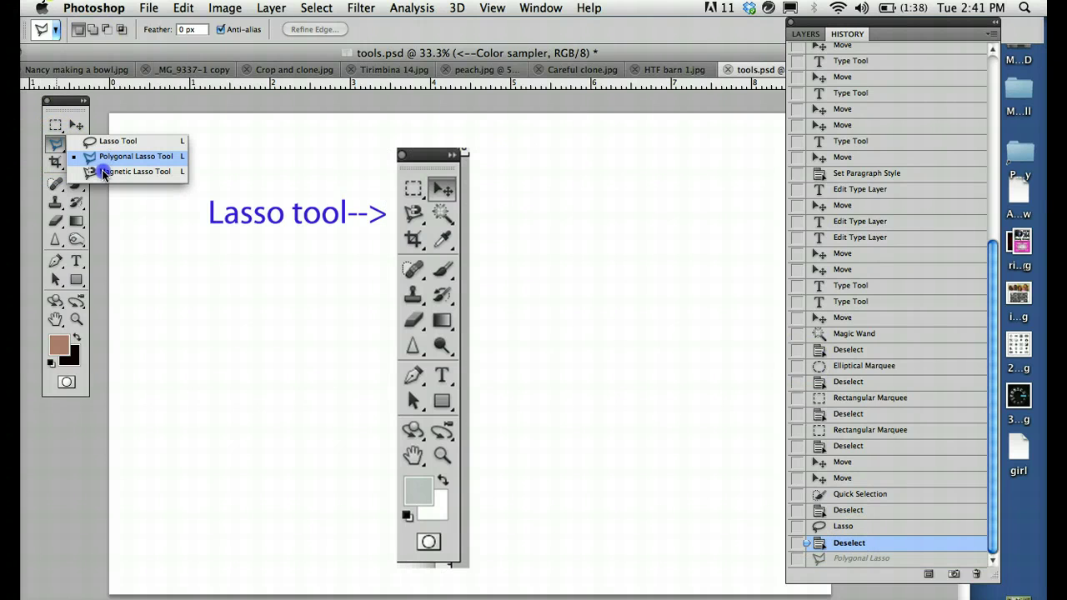
left_click(104, 173)
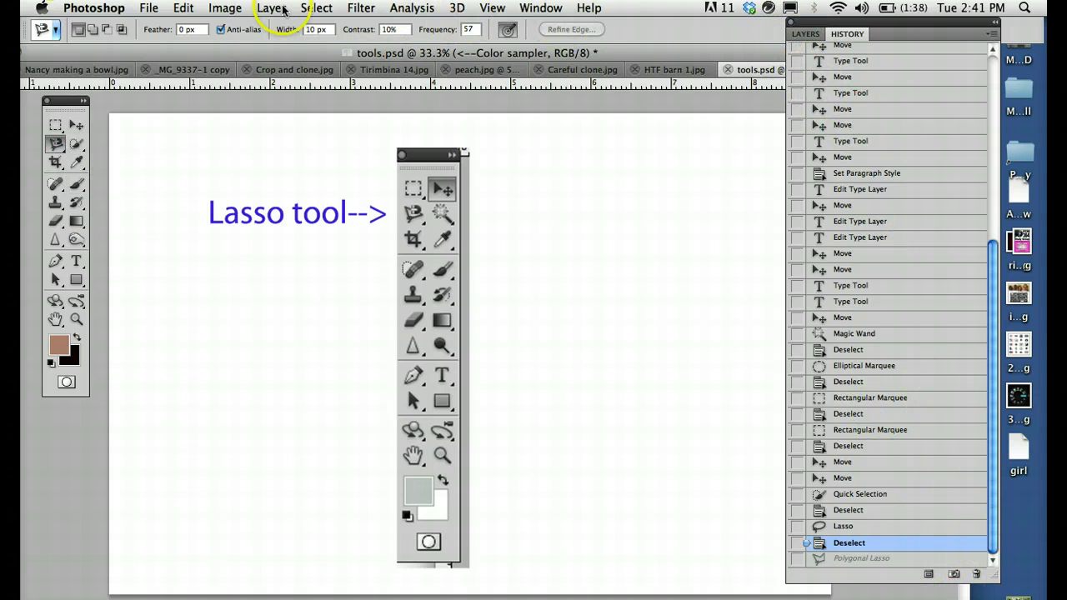
left_click(477, 69)
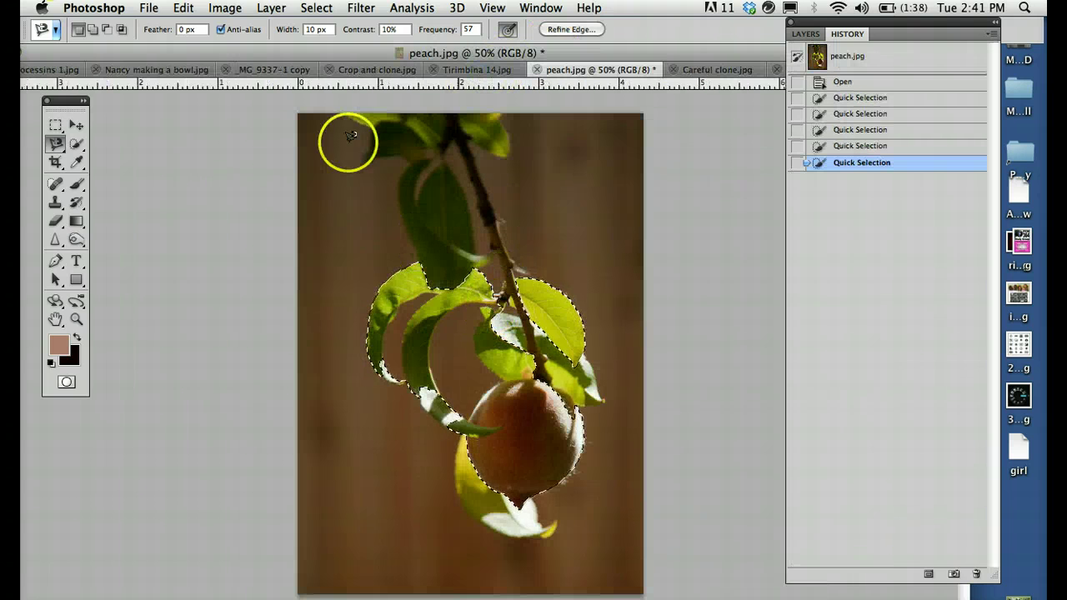
left_click(316, 9)
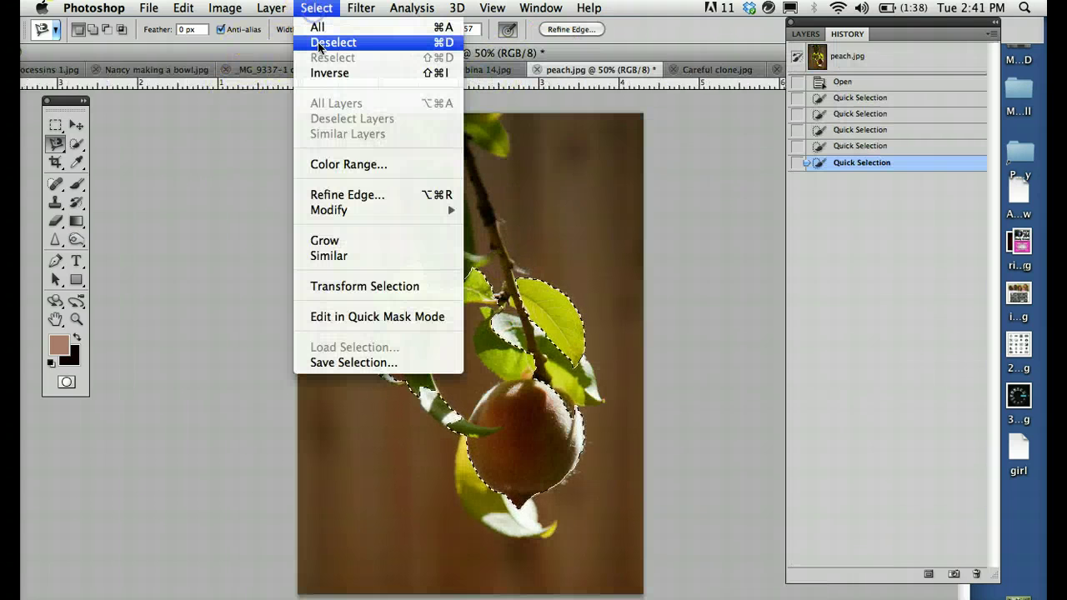
left_click(325, 42)
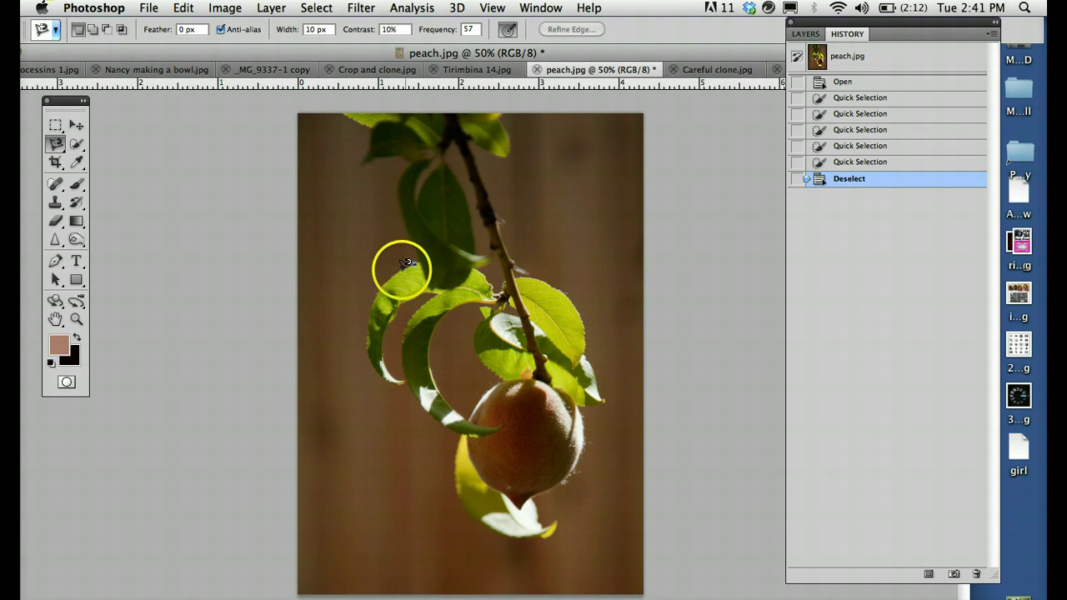
Trace the curled leaf at the far left of the branch with the Magnetic Lasso Tool and close the selection
mouse_move(391, 272)
left_mouse_down()
mouse_move(368, 310)
mouse_move(368, 360)
mouse_move(407, 382)
left_mouse_up()
mouse_move(391, 363)
left_mouse_down()
mouse_move(395, 317)
mouse_move(437, 290)
left_mouse_up()
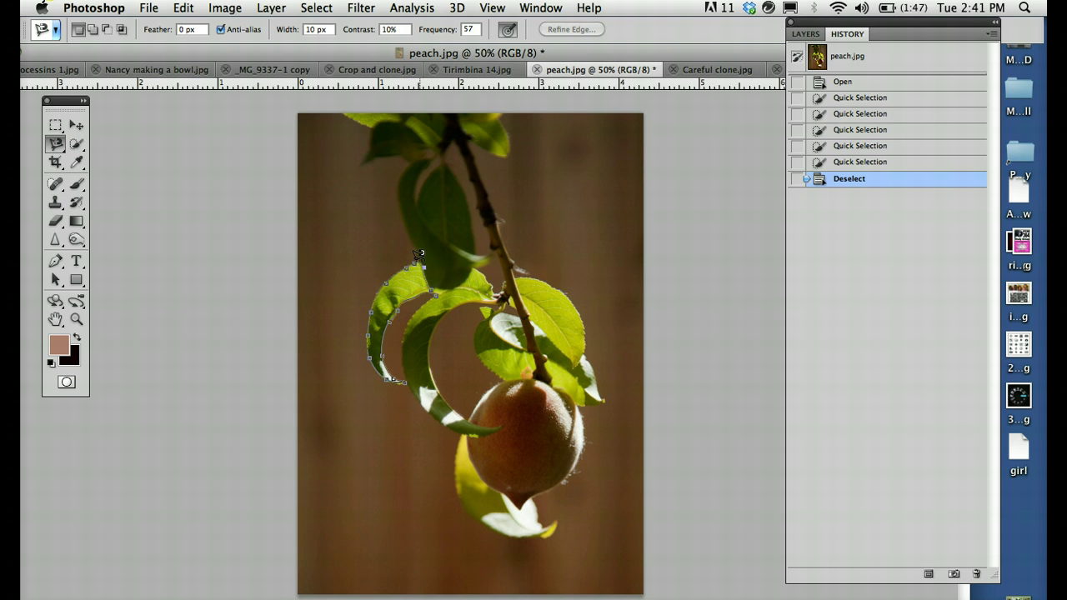
left_click(417, 256)
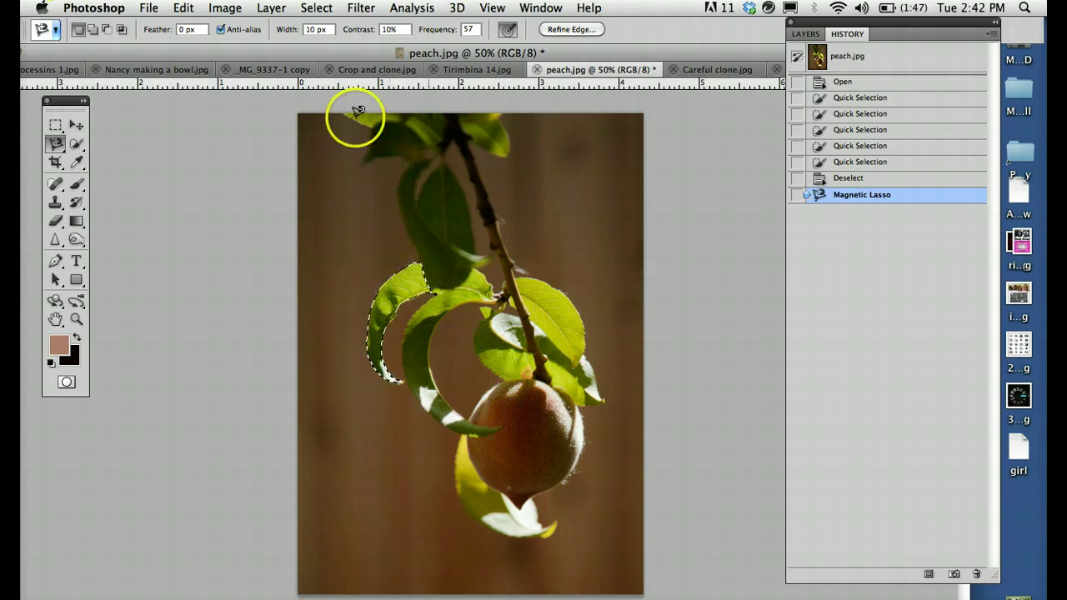
Try a Hue/Saturation hue shift on the selected leaf, cancel it, and revert to the Deselect history state before the lasso selection
left_click(219, 10)
mouse_move(227, 62)
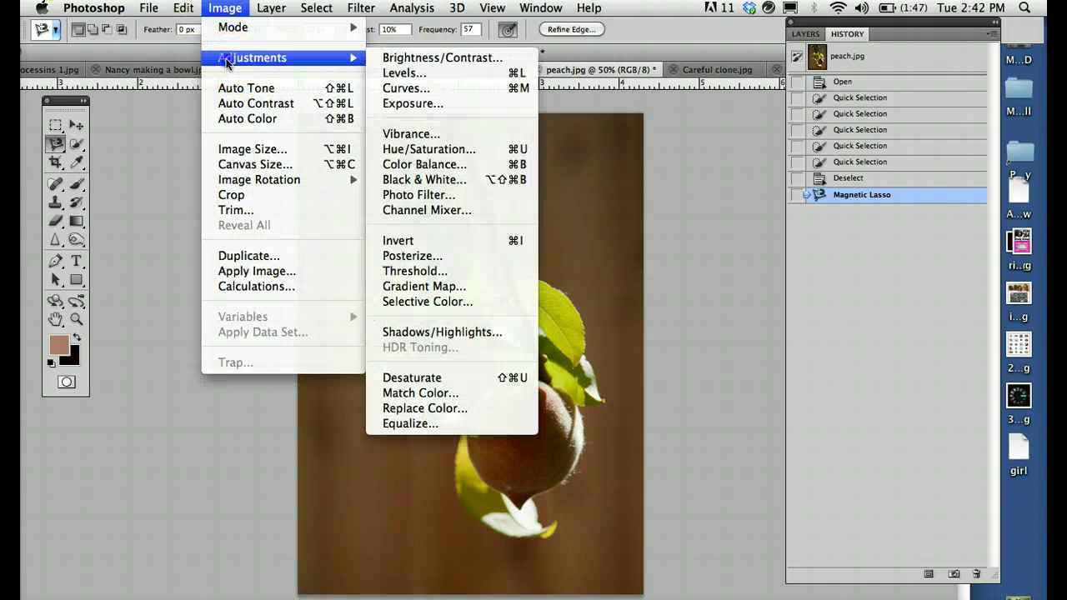
left_click(396, 149)
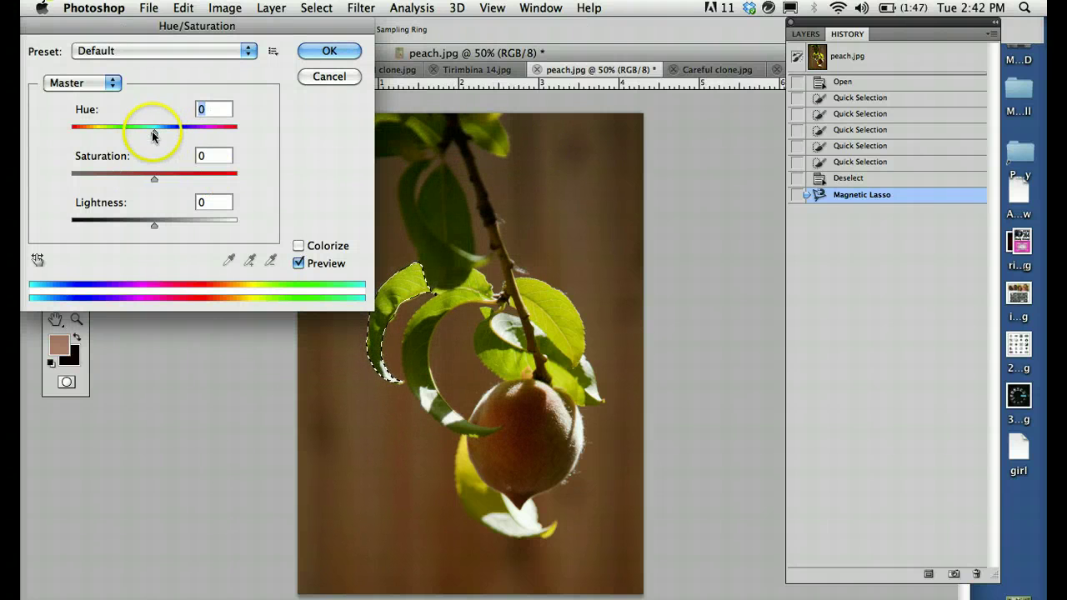
mouse_move(152, 135)
left_mouse_down()
mouse_move(255, 135)
mouse_move(57, 109)
mouse_move(174, 125)
mouse_move(140, 125)
left_mouse_up()
left_click(323, 76)
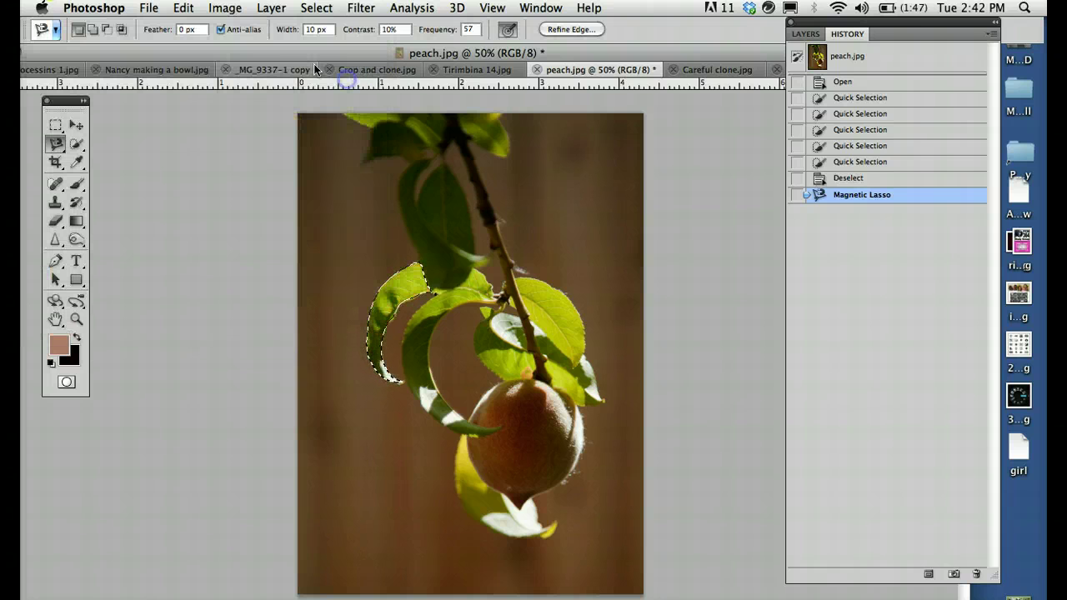
left_click(874, 178)
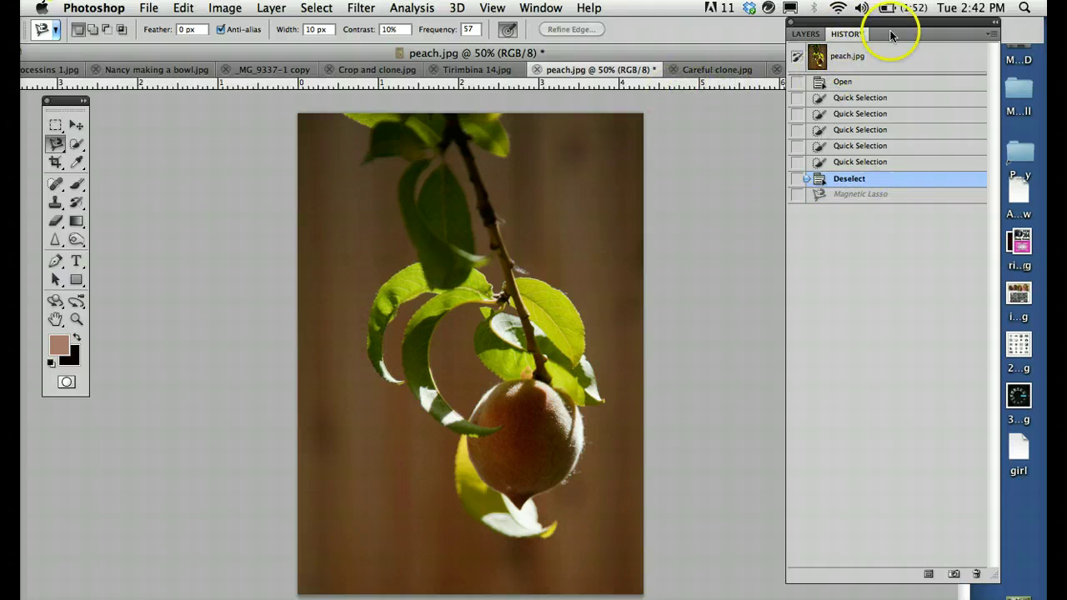
Return to tools.psd, show the Clone tool label layer and hide the Lasso tool label layer
left_click_drag(890, 35, 933, 131)
left_click(907, 71)
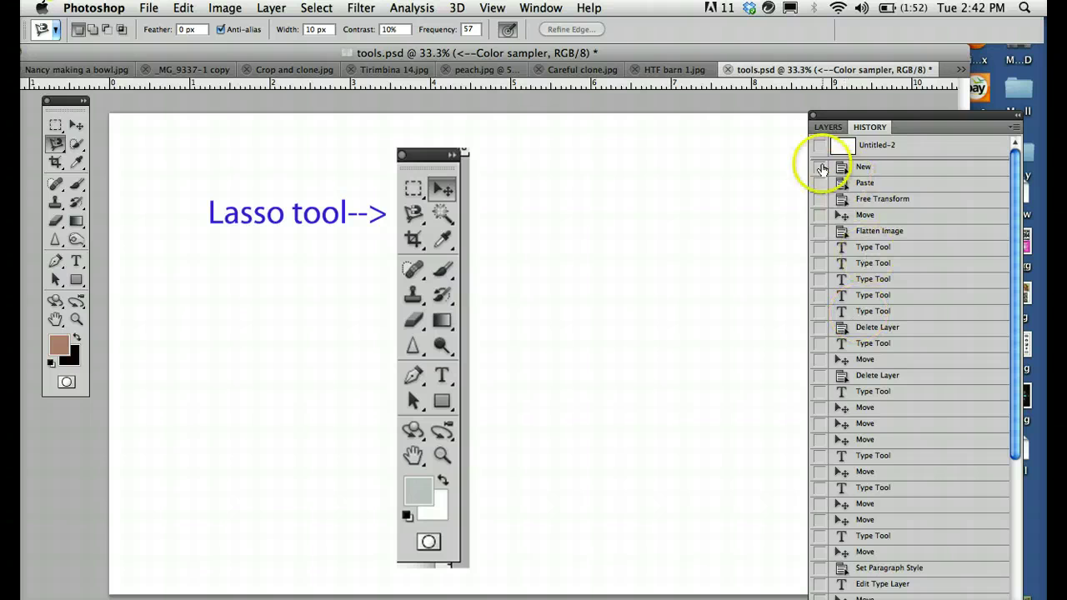
left_click(828, 127)
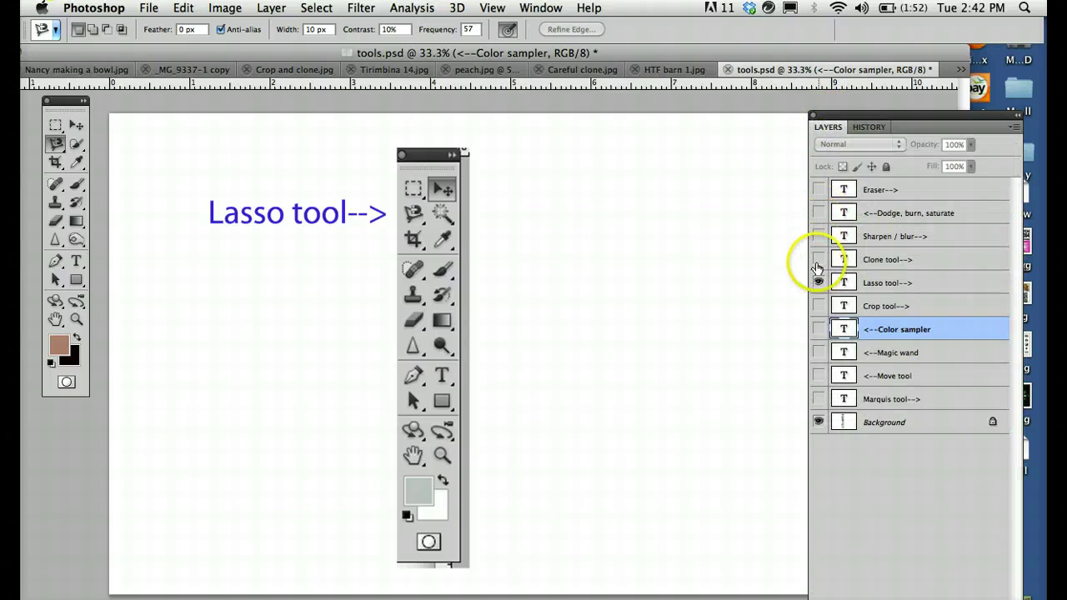
left_click(818, 259)
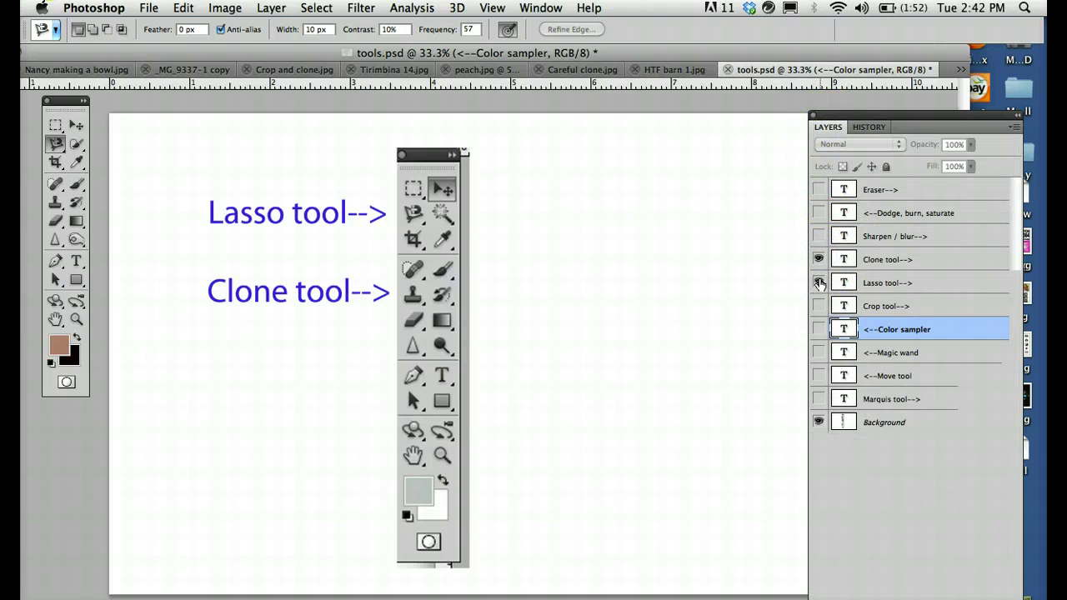
left_click(818, 282)
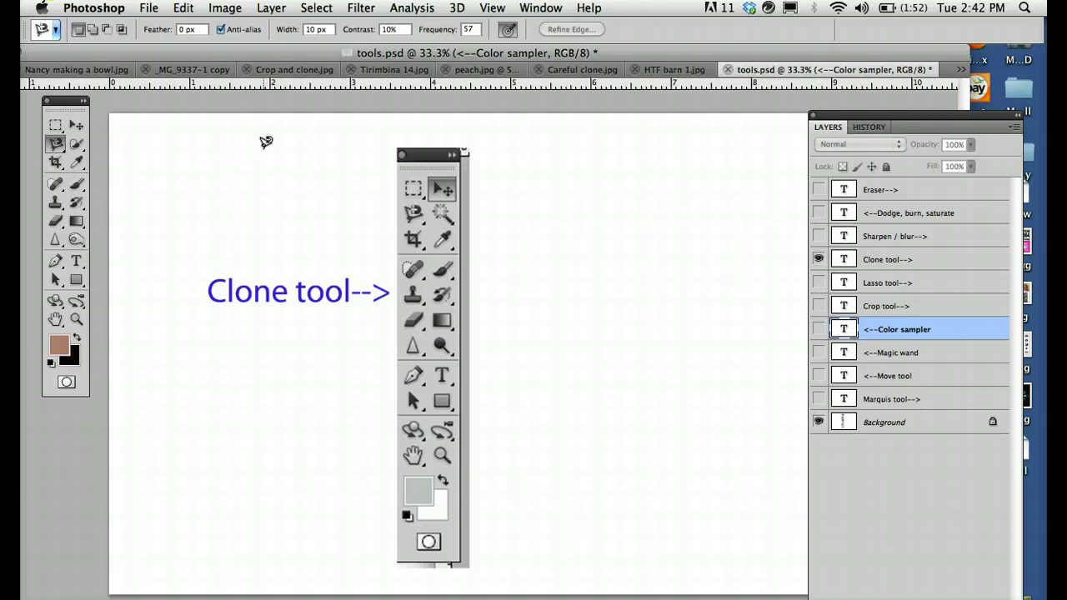
Switch to Careful clone.jpg and revert the photo to its Open history state
left_click(572, 69)
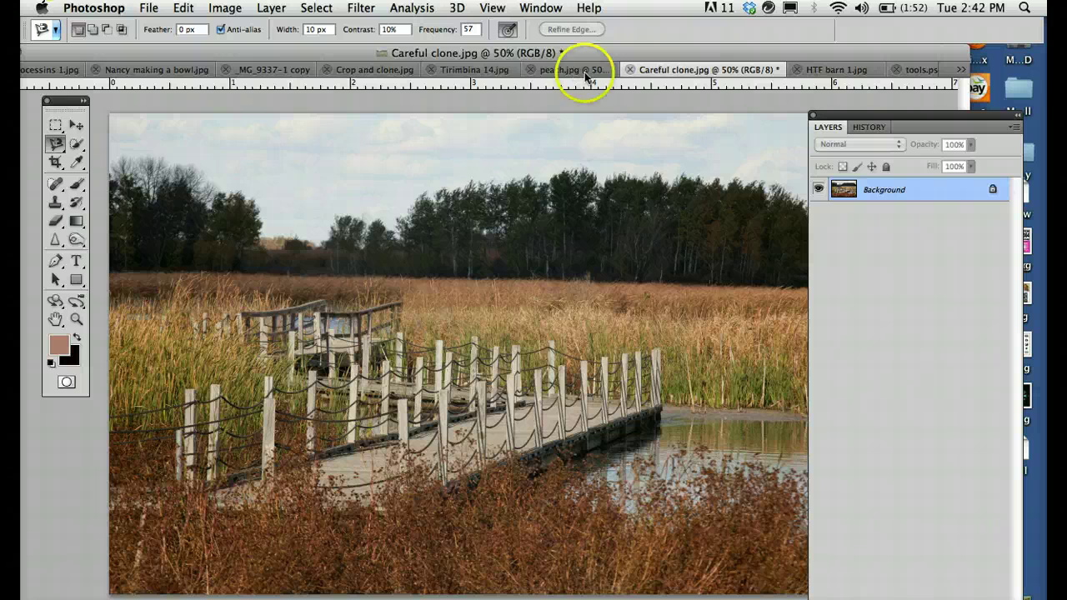
left_click(871, 127)
left_click(871, 167)
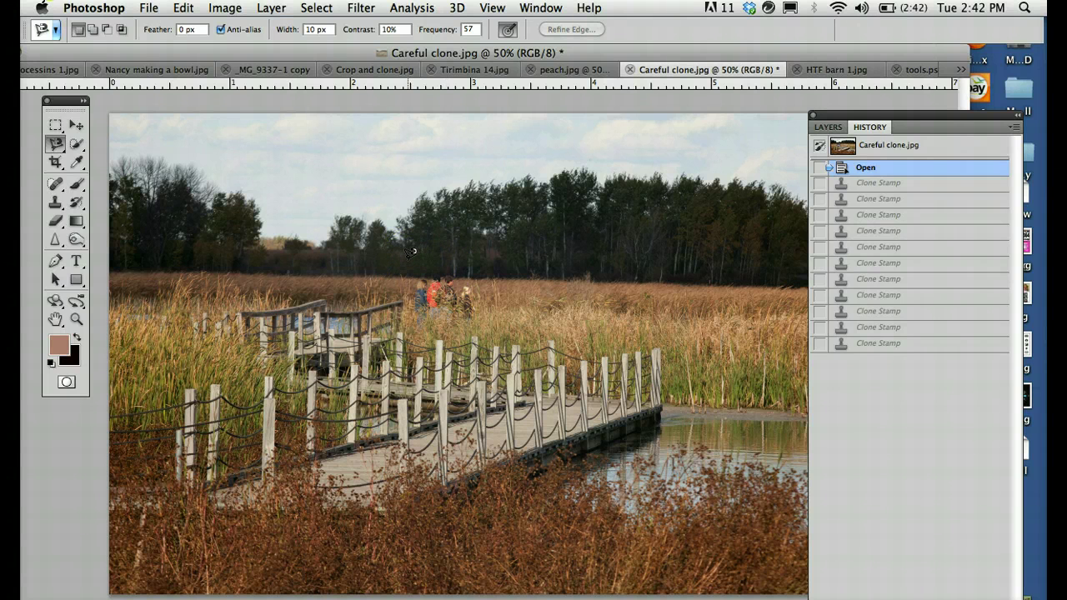
Set up the Clone Stamp tool with a 137 px brush at 15% hardness
left_click(55, 203)
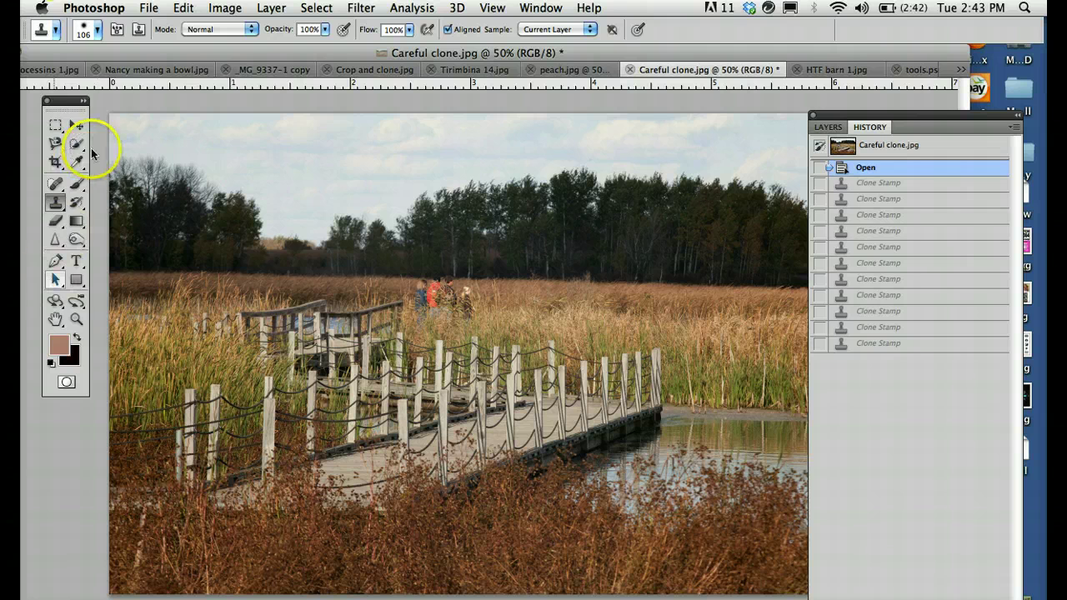
left_click(98, 31)
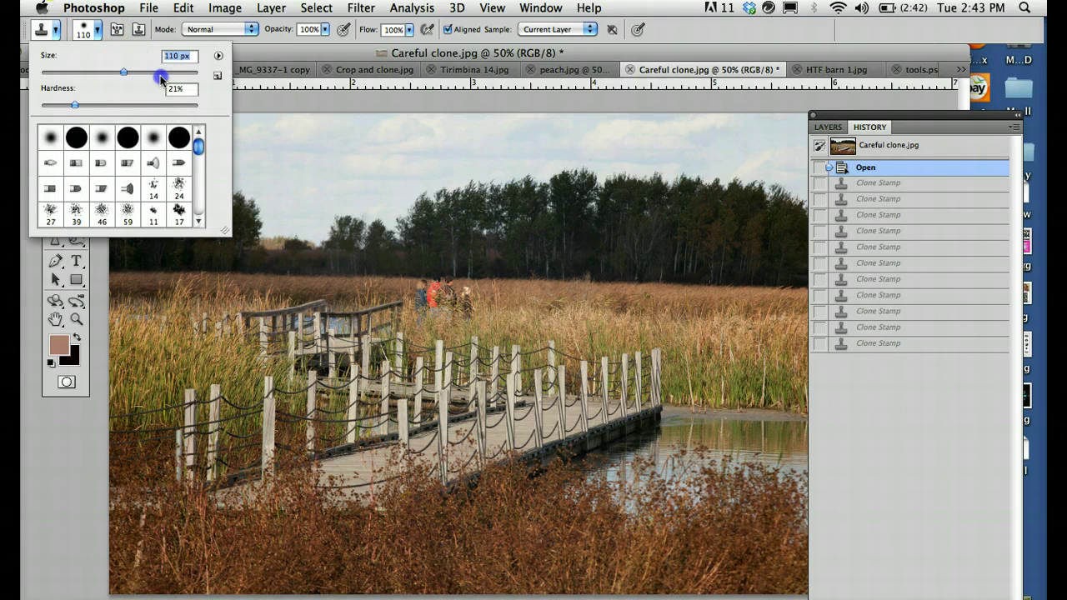
mouse_move(161, 77)
left_mouse_down()
mouse_move(172, 73)
mouse_move(64, 73)
left_mouse_up()
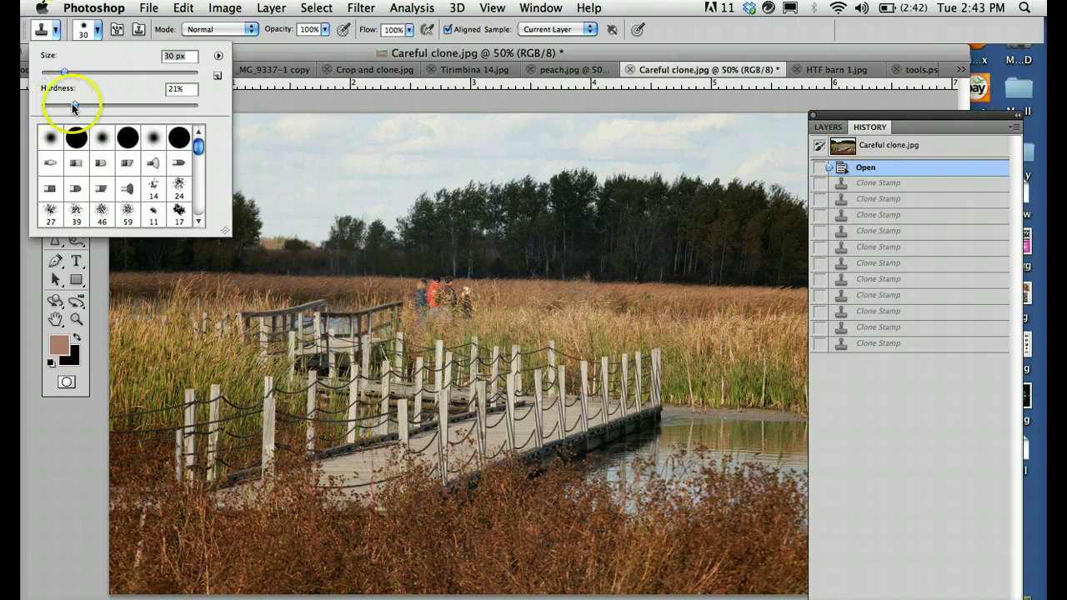
left_click_drag(73, 106, 169, 105)
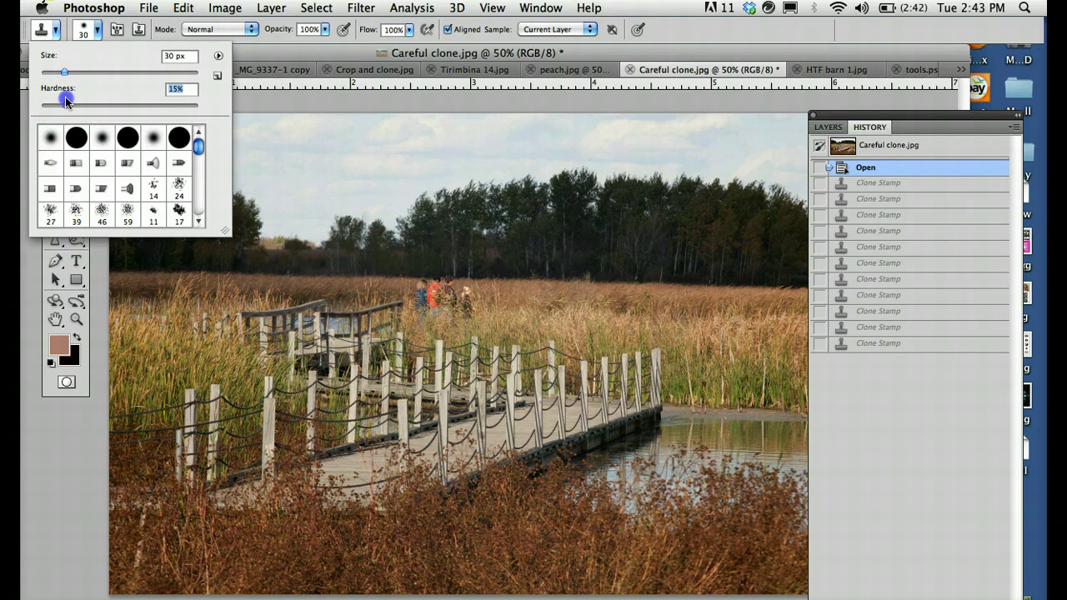
left_click(145, 73)
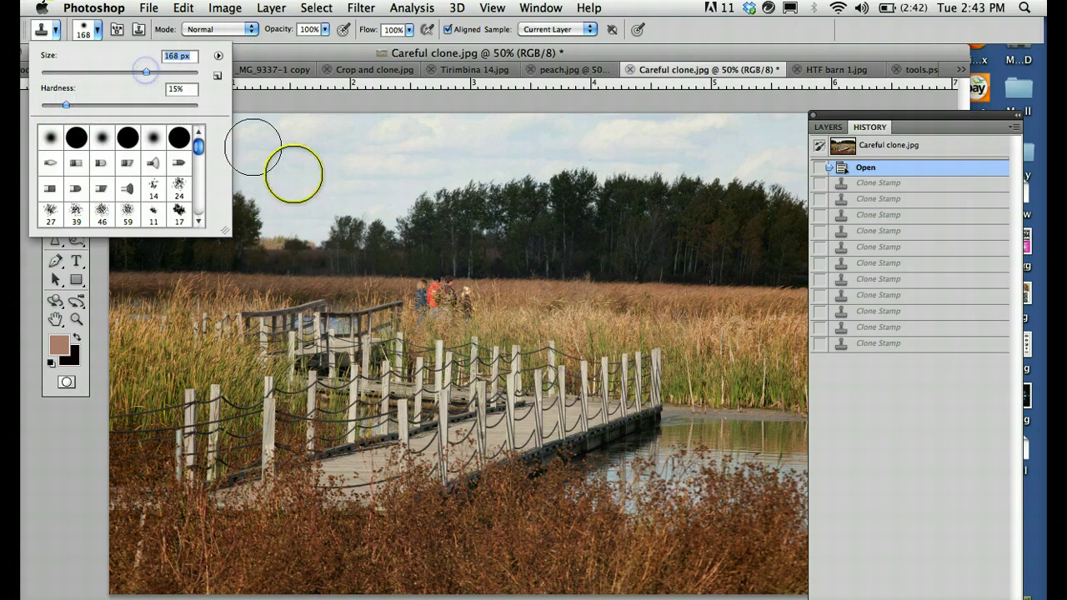
left_click(133, 72)
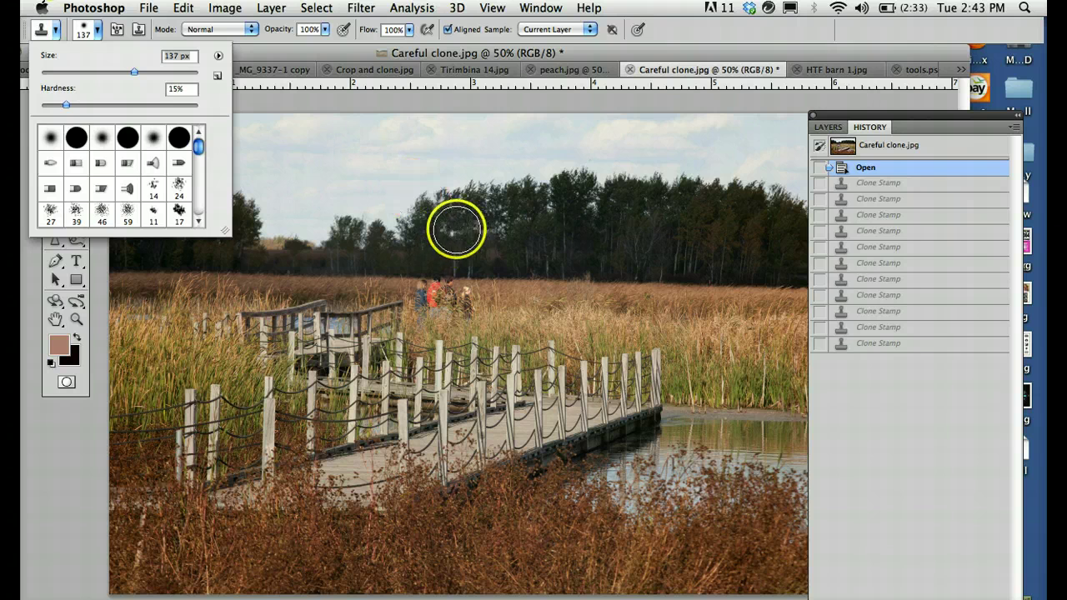
left_click(427, 107)
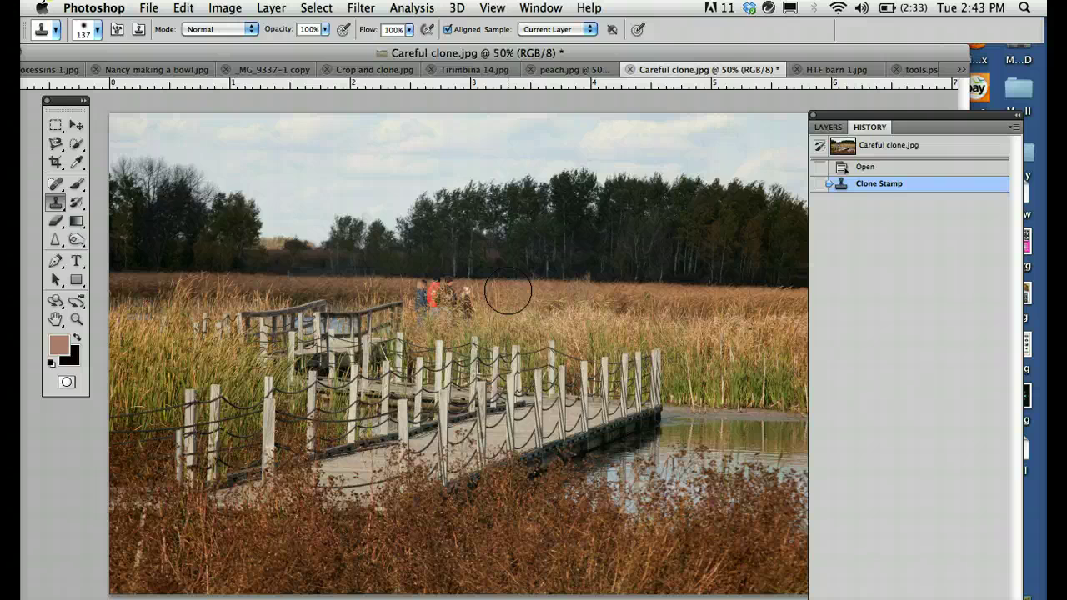
Sample the grass to the right of the people and clone it over the right-hand people in the group
left_click(368, 170, "alt")
left_click_drag(561, 309, 512, 292)
left_click(506, 291, "alt")
left_click_drag(504, 293, 463, 293)
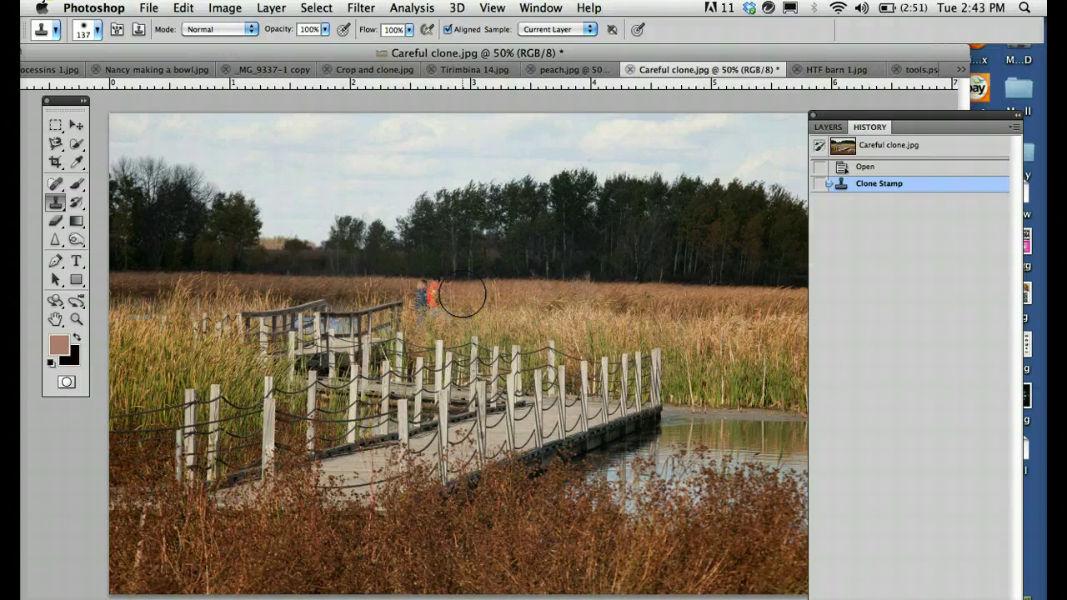
left_click(462, 293)
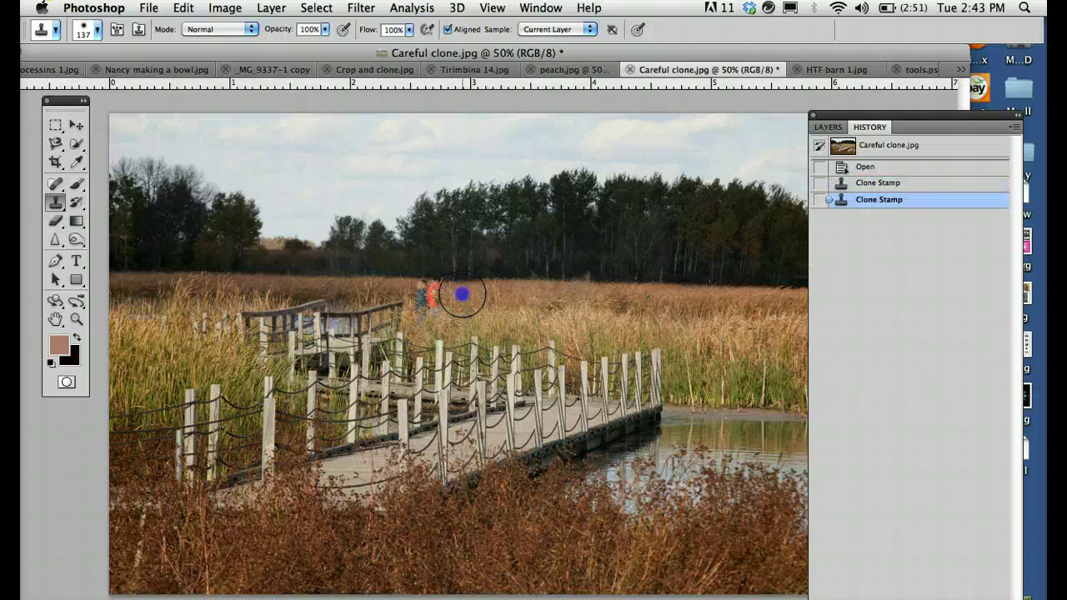
left_click(461, 293)
left_click(462, 293)
left_click(461, 294)
left_click(461, 293)
left_click(461, 293)
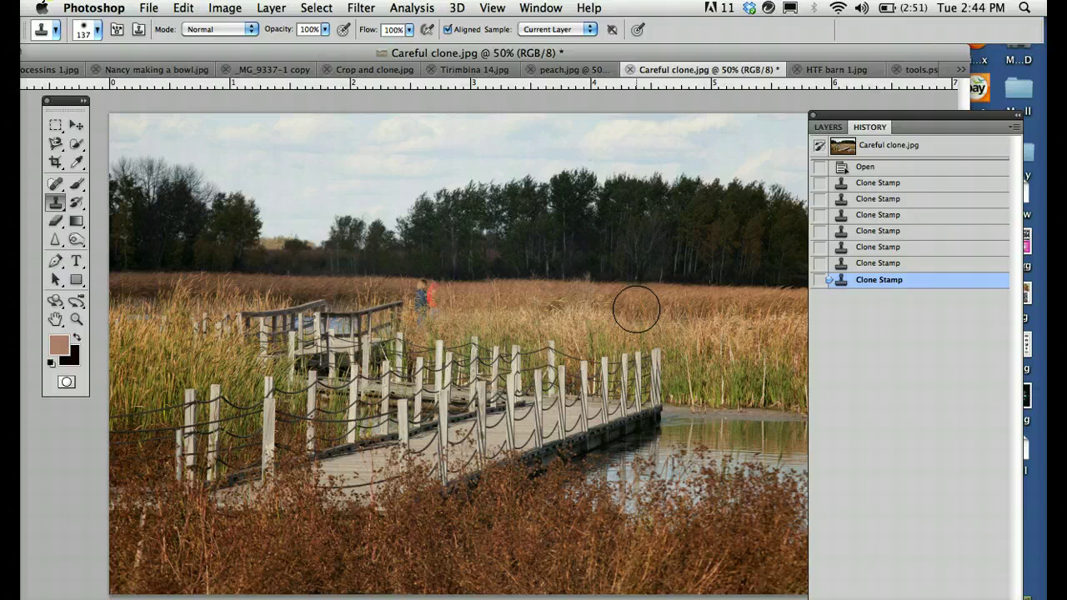
Clone grass over the remaining people in red and blue beside the boardwalk, and compare the result with the Open history state
mouse_move(636, 309)
left_mouse_down()
mouse_move(490, 290)
mouse_move(517, 291)
mouse_move(505, 293)
left_mouse_up()
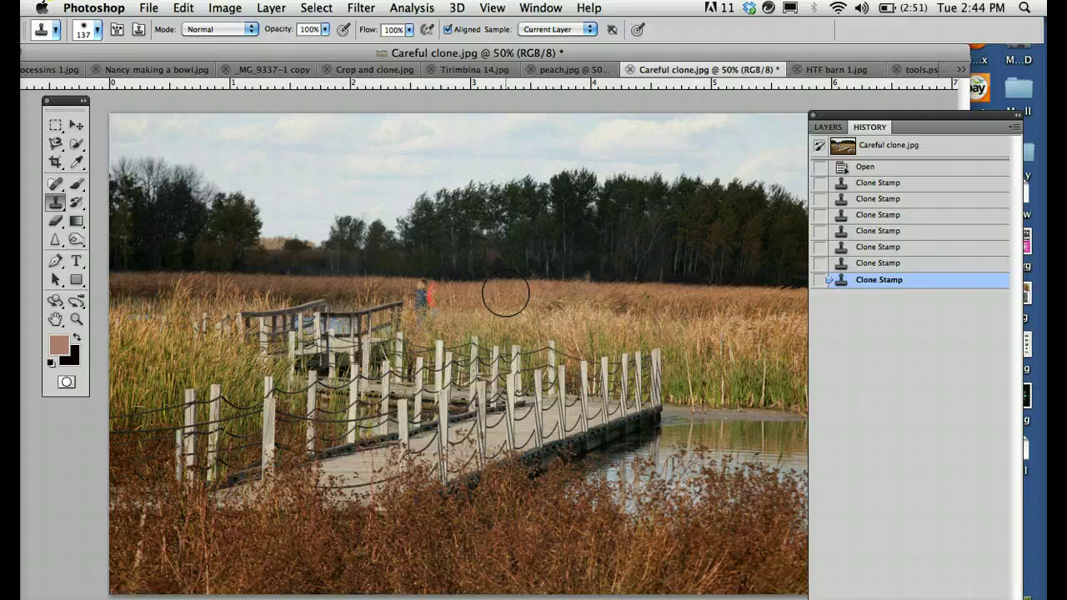
mouse_move(429, 293)
left_mouse_down()
mouse_move(440, 286)
mouse_move(428, 291)
left_mouse_up()
left_click(428, 290)
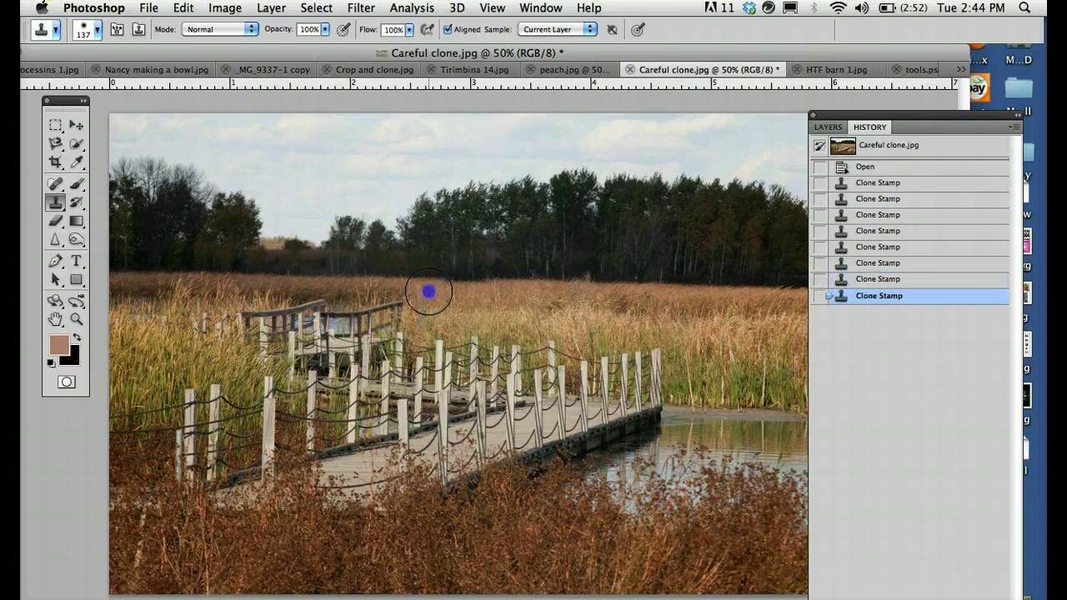
left_click(428, 291)
left_click(429, 291)
left_click(430, 291)
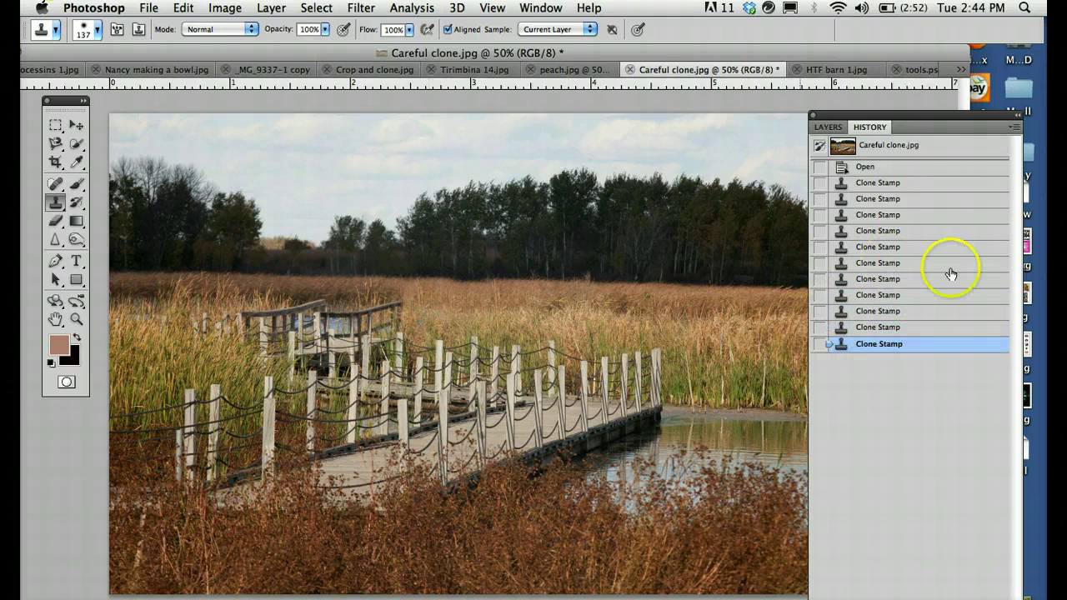
left_click(883, 171)
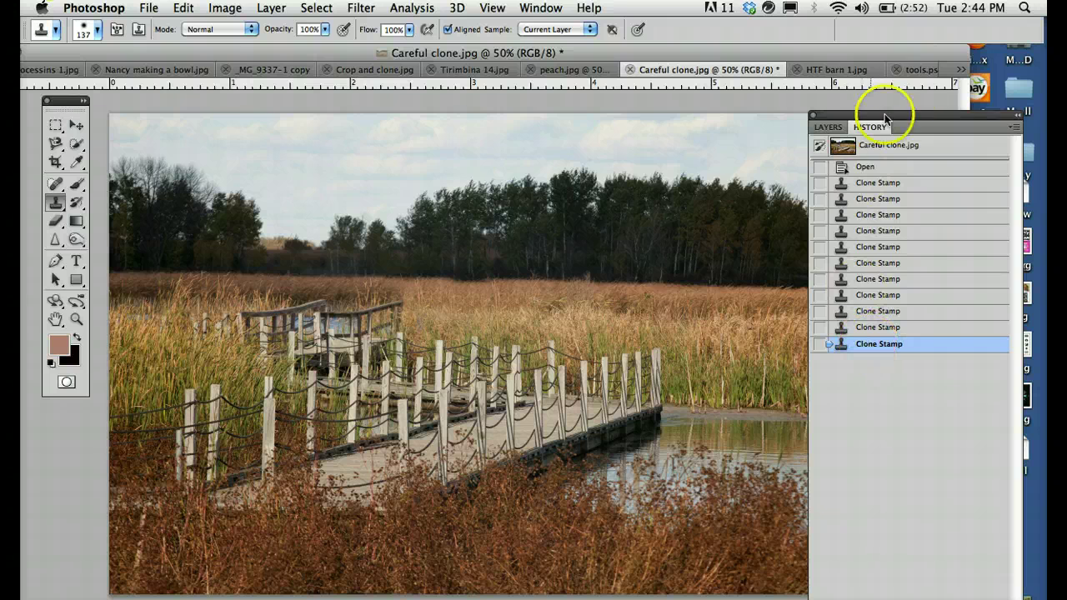
Return to tools.psd, hide the Clone tool label layer and show the Sharpen / blur label layer
left_click(910, 72)
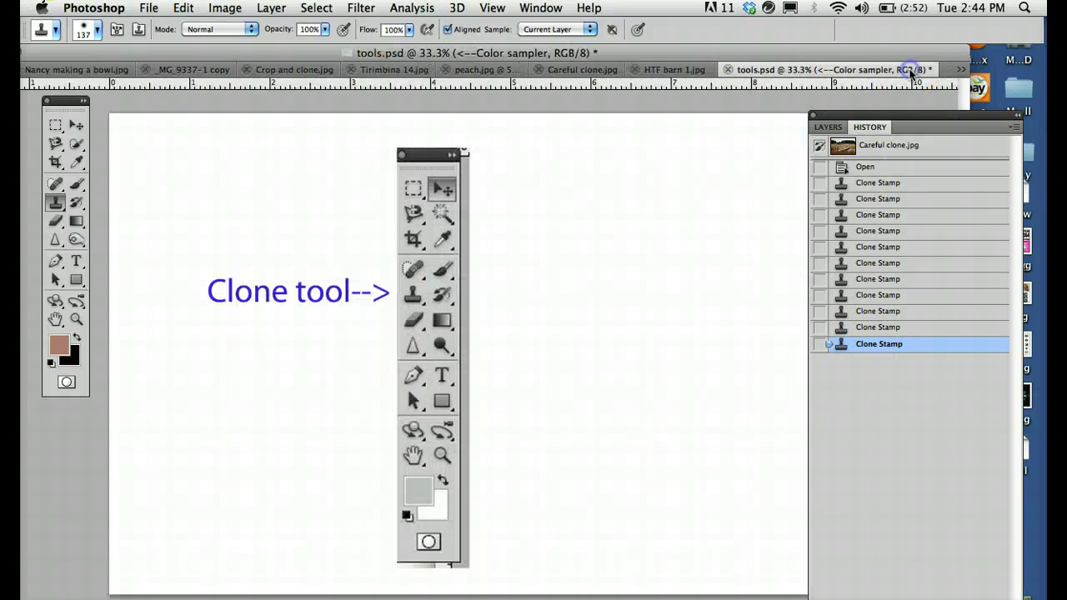
left_click(834, 127)
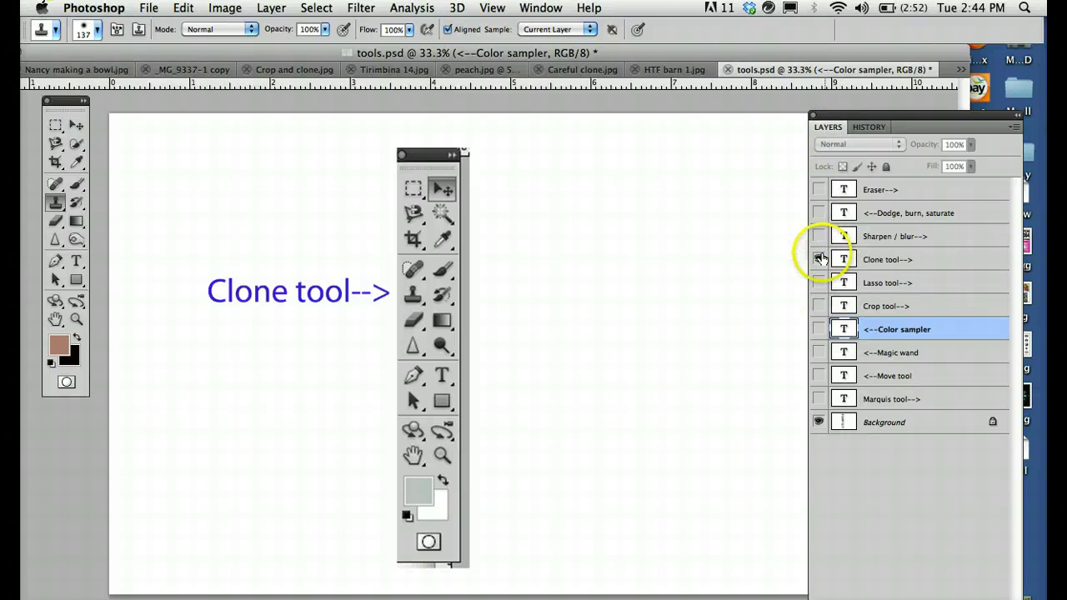
left_click(819, 259)
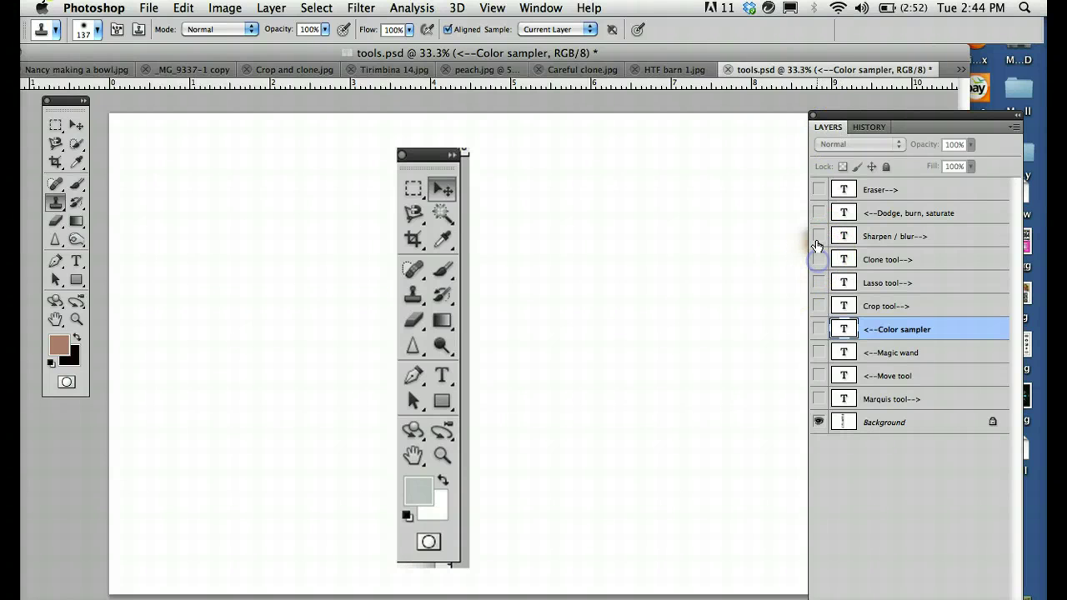
left_click(818, 236)
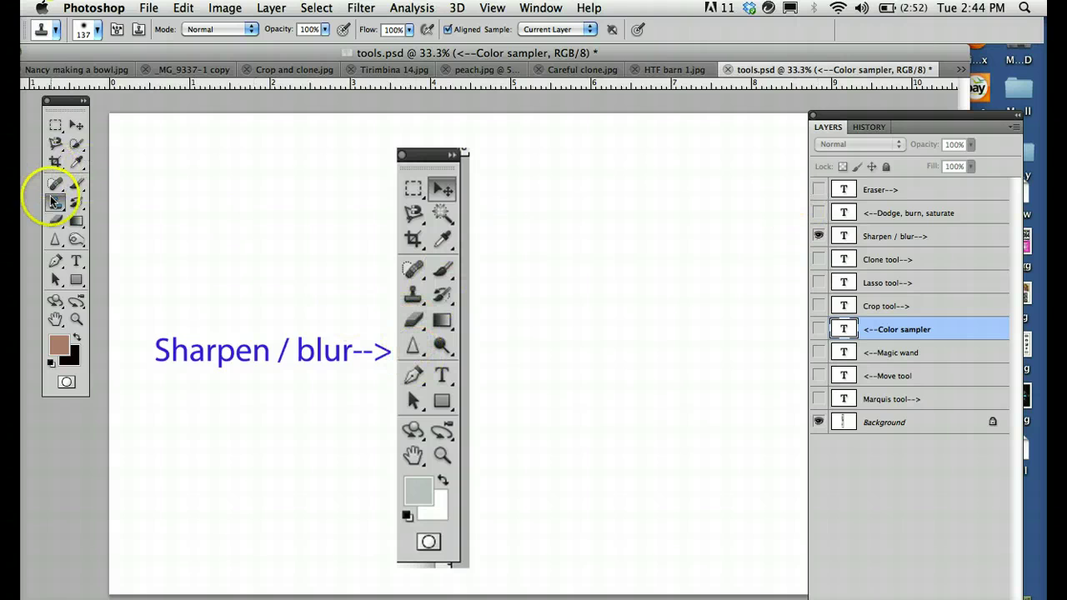
Set up the Blur tool with a 160 px brush and make the Background layer active
left_click(56, 242)
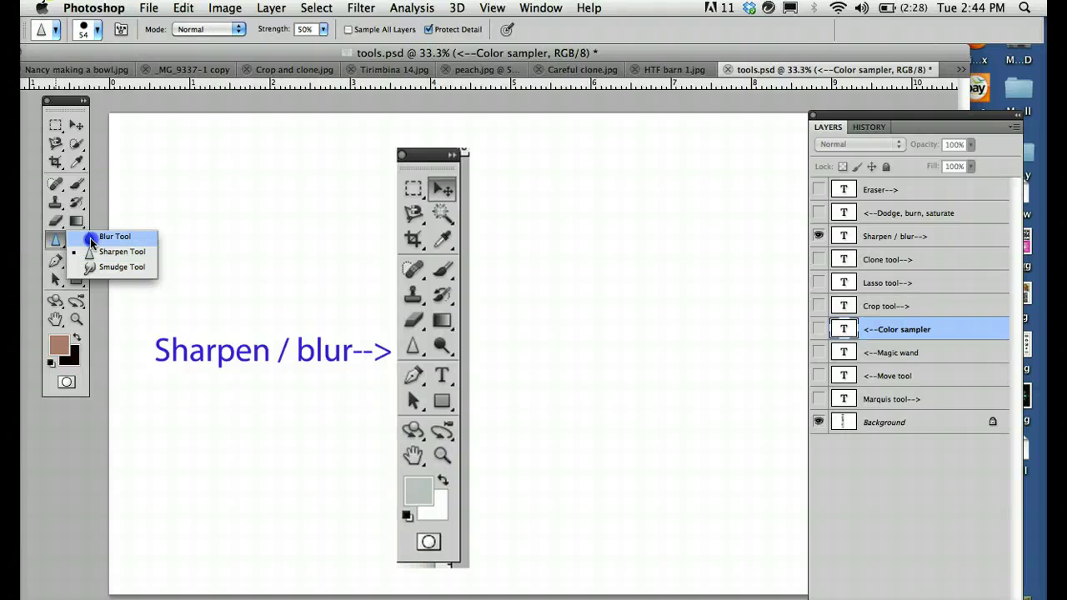
left_click(90, 238)
left_click(900, 423)
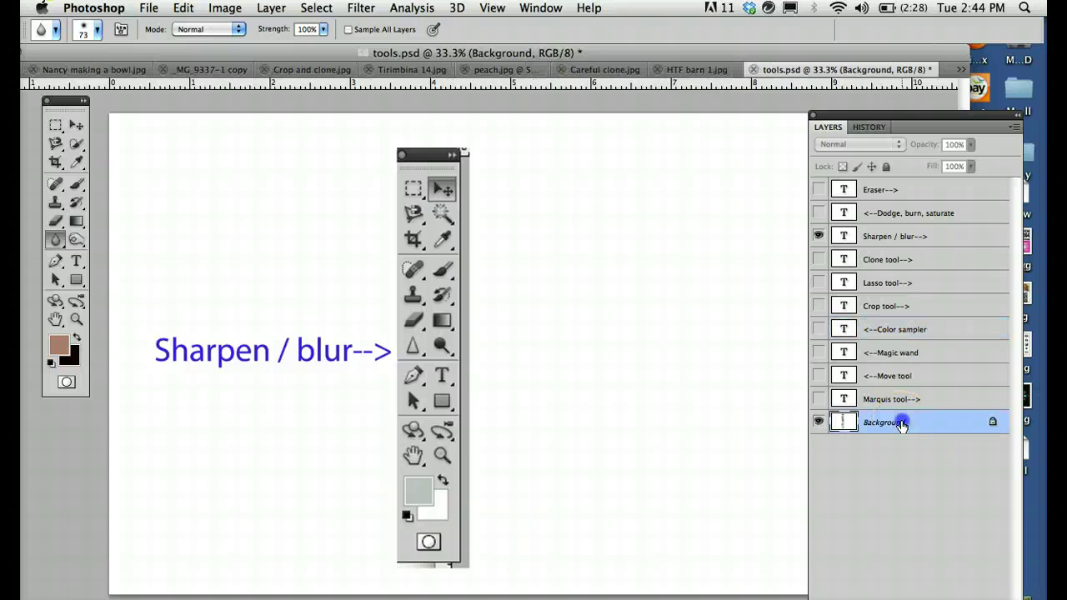
left_click(97, 30)
left_click_drag(133, 72, 142, 71)
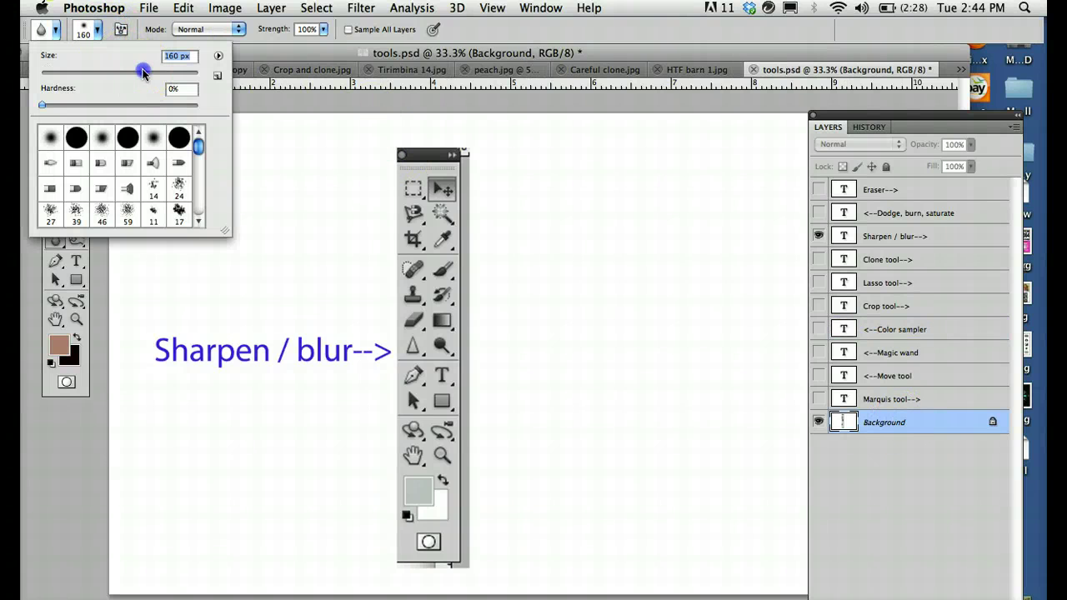
left_click(321, 31)
Blur the top rows of the toolbox image, and undo the strokes by returning to the last Deselect history state
left_click_drag(450, 159, 372, 173)
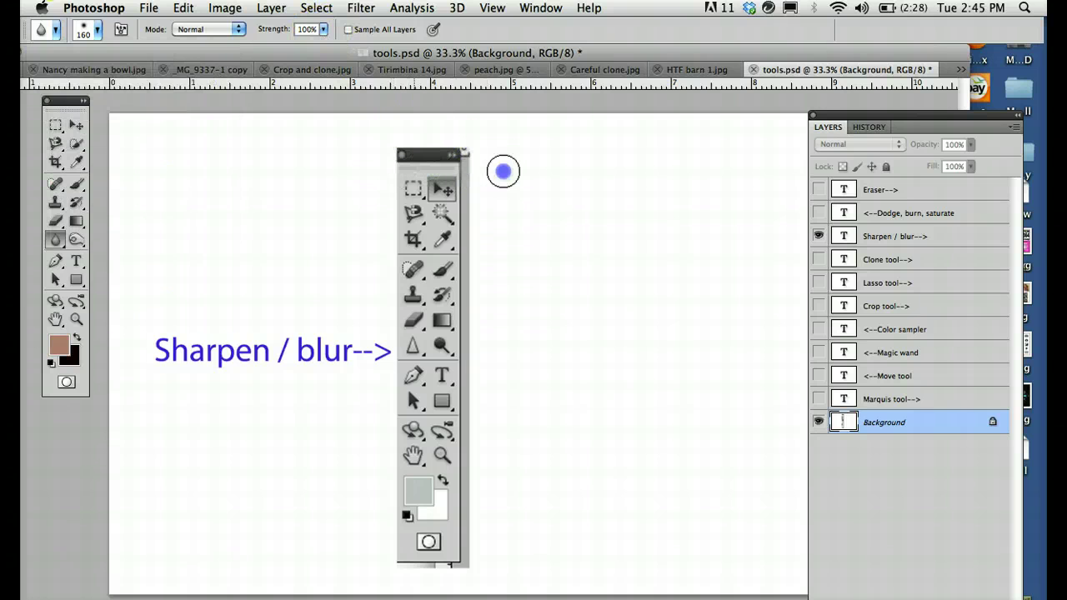
mouse_move(437, 192)
left_mouse_down()
mouse_move(371, 191)
mouse_move(430, 194)
left_mouse_up()
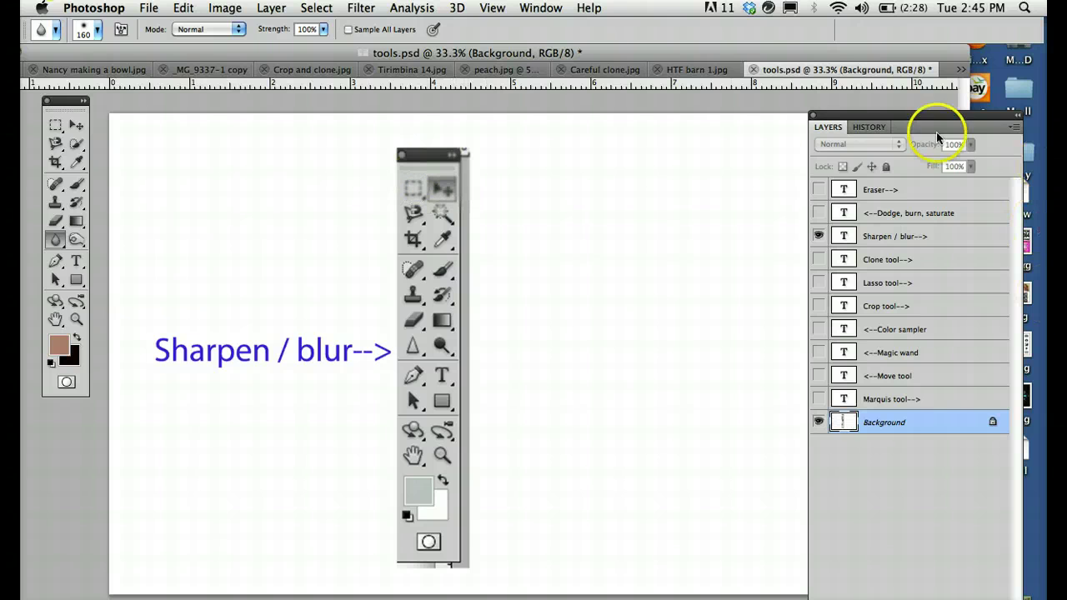
left_click(867, 127)
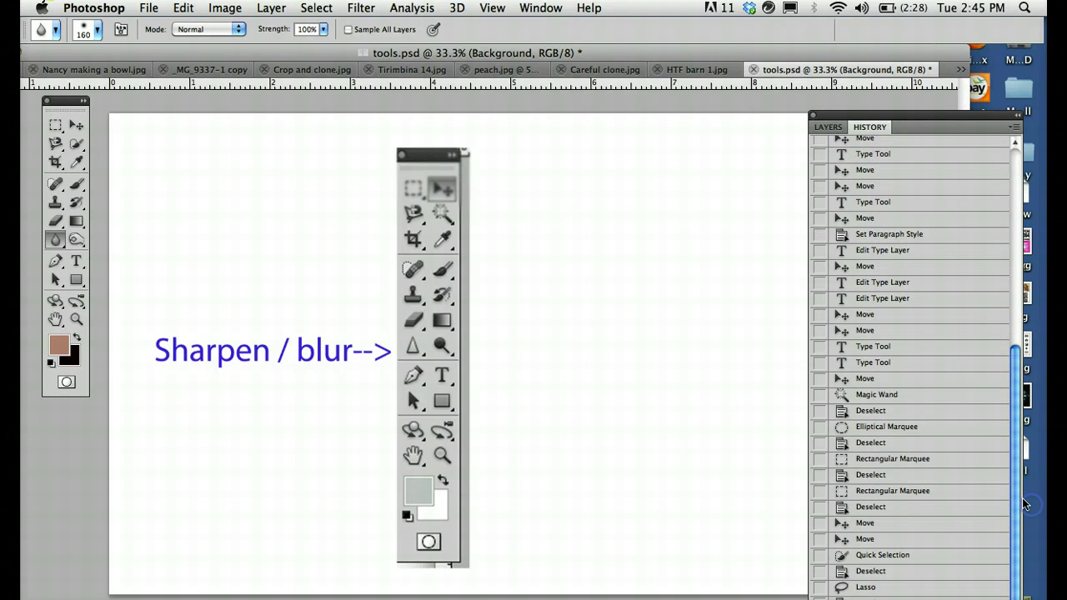
left_click_drag(941, 112, 931, 19)
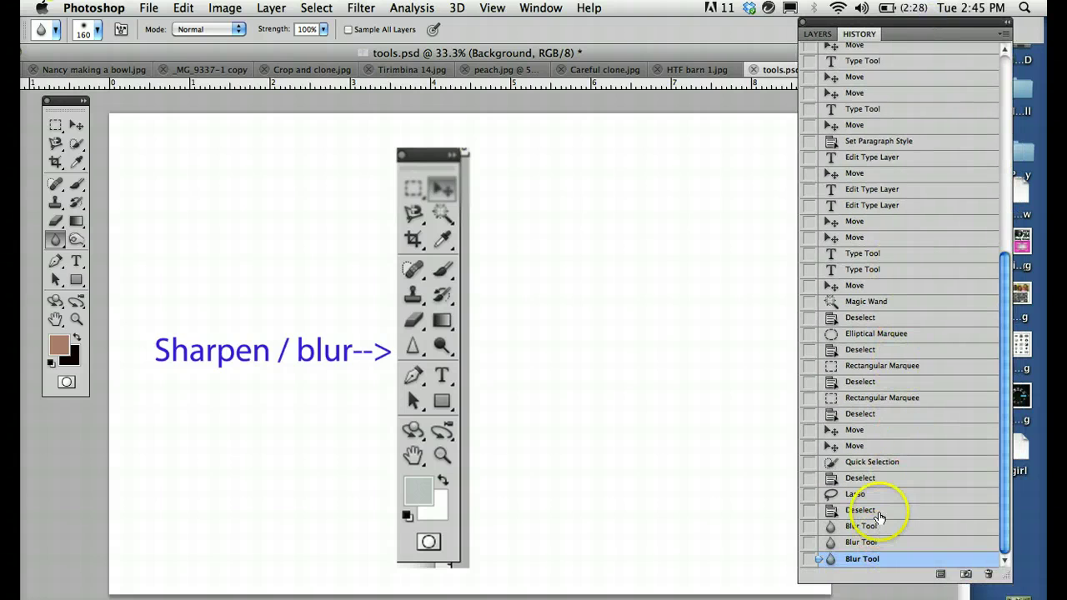
left_click(877, 511)
Sharpen the magic wand icon on the Background layer with the Sharpen tool
left_click(57, 240)
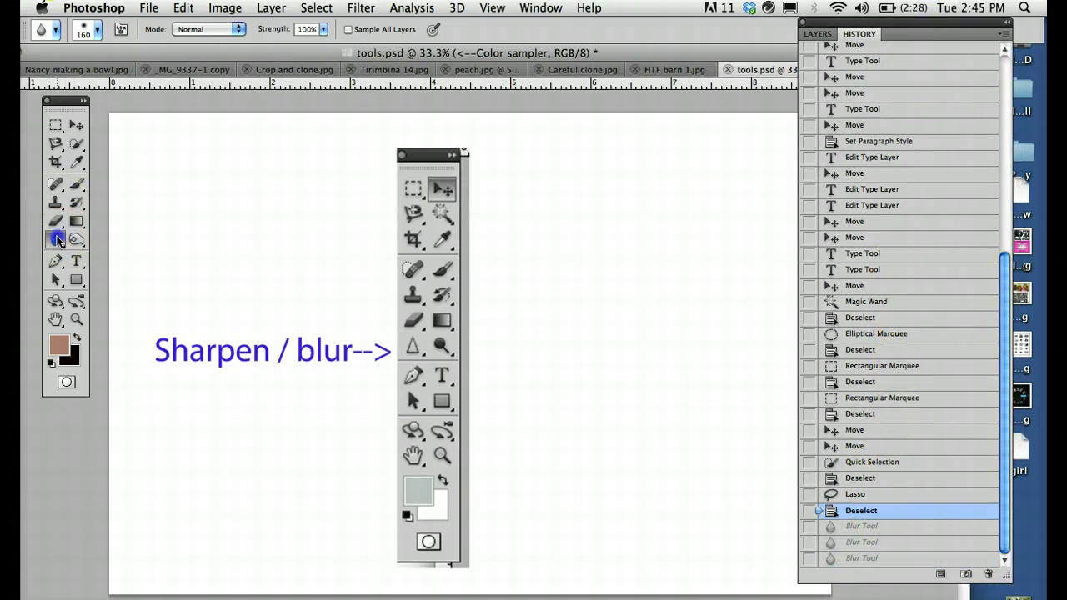
left_click_drag(57, 240, 107, 254)
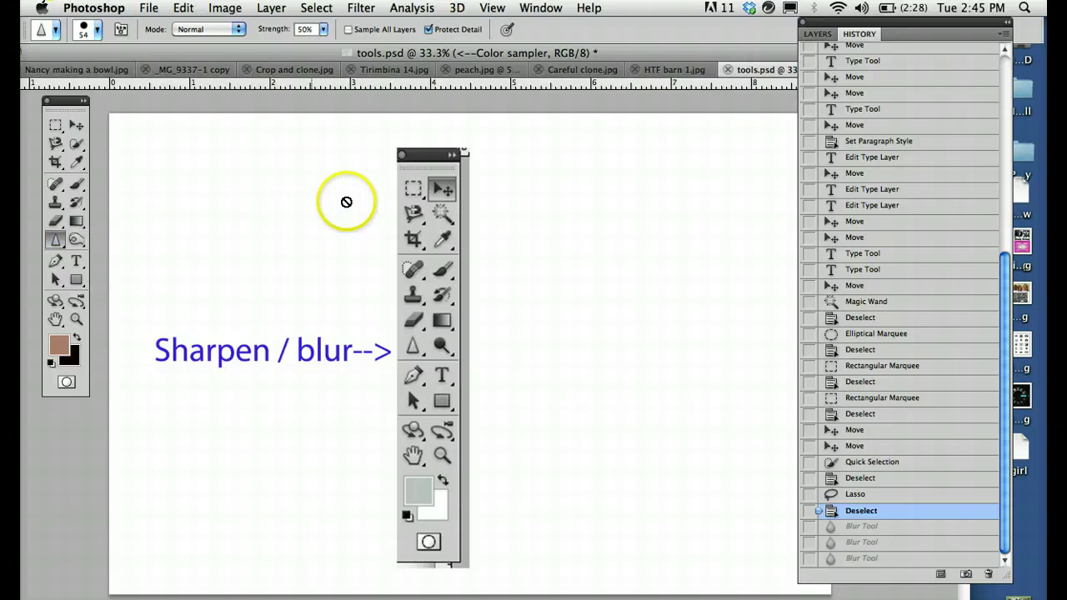
left_click(817, 34)
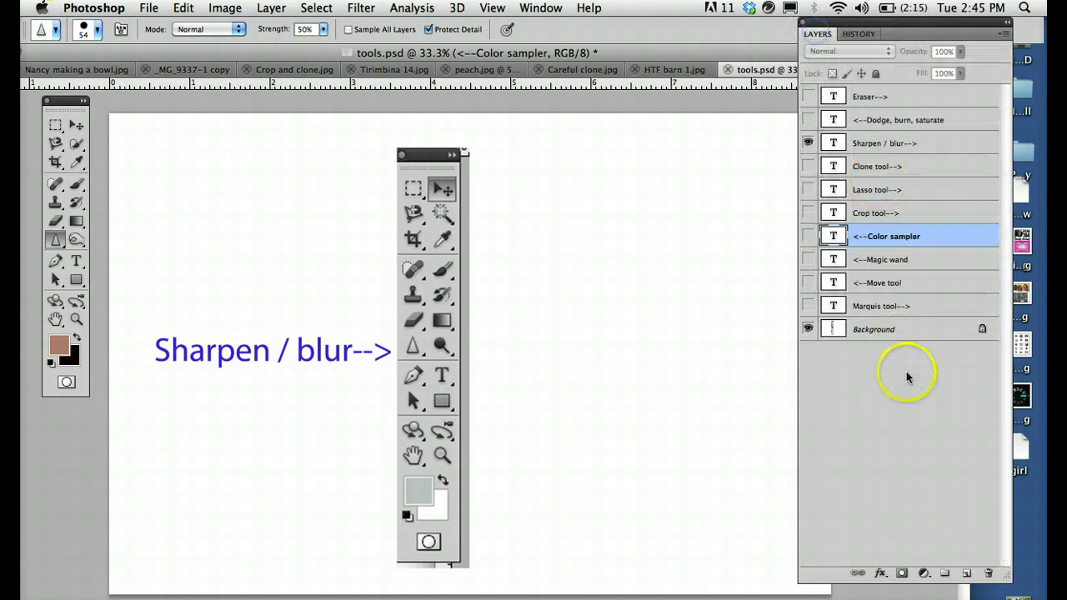
left_click(889, 327)
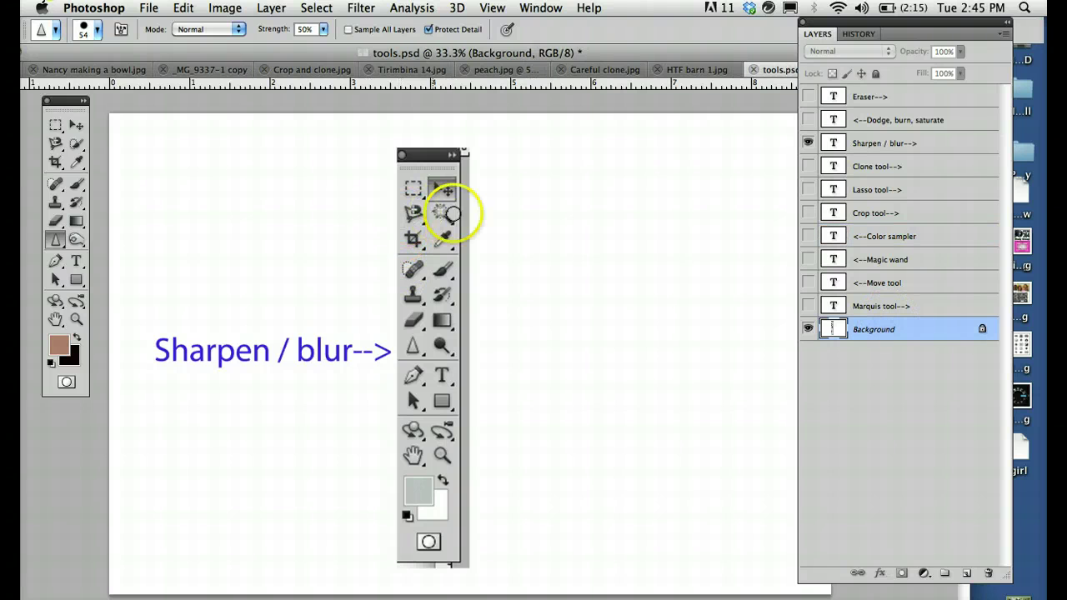
mouse_move(451, 213)
left_mouse_down()
mouse_move(459, 210)
mouse_move(439, 212)
left_mouse_up()
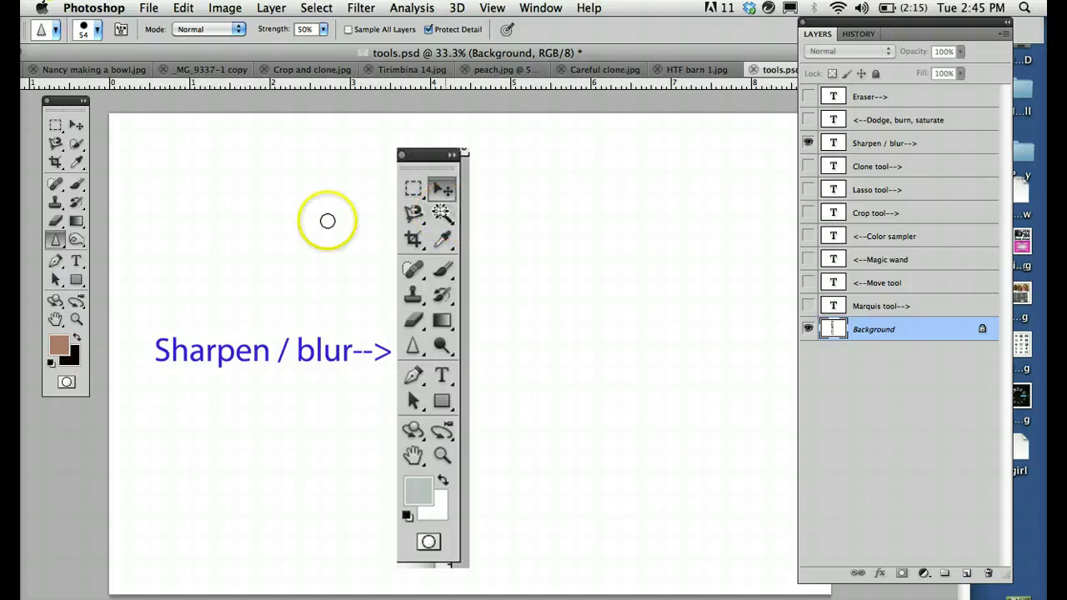
Compare the sharpened magic wand icon at 100% zoom with the last Deselect history state
left_click(76, 320)
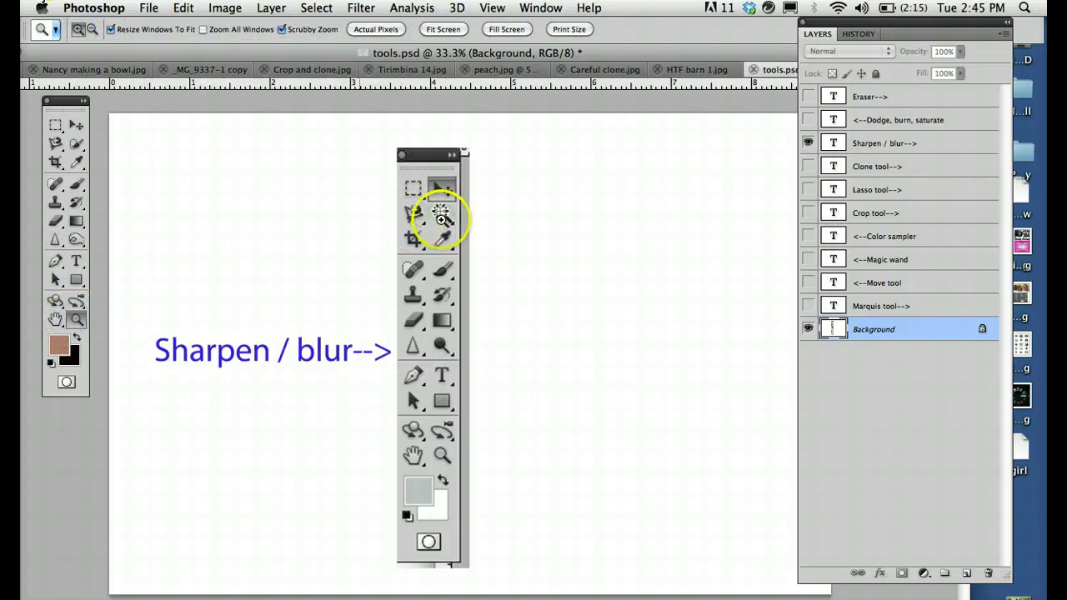
left_click(440, 219)
left_click(573, 241)
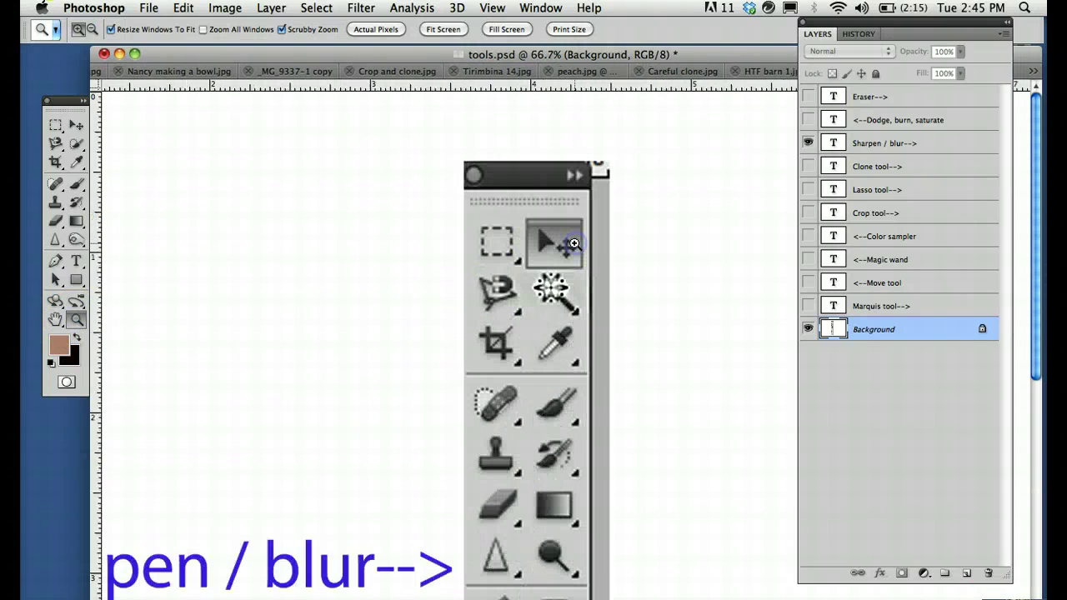
left_click(559, 291)
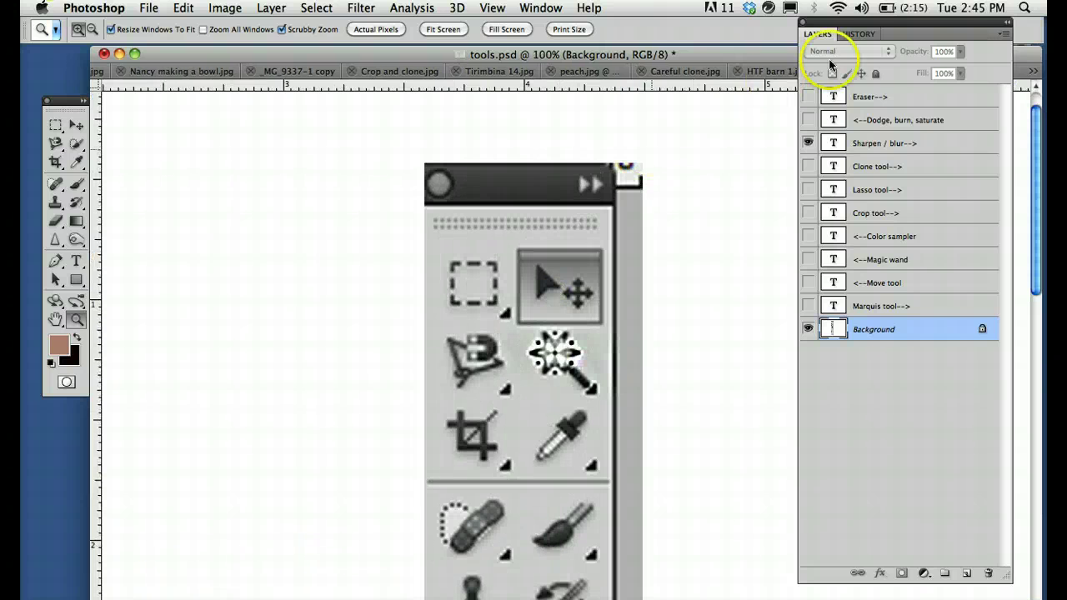
left_click(867, 33)
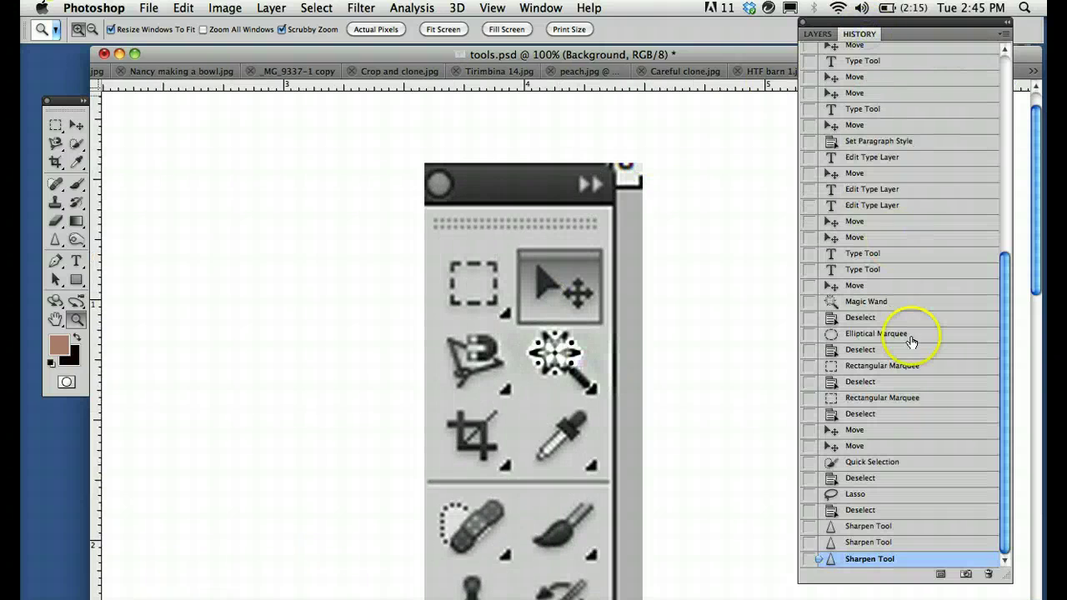
left_click(860, 512)
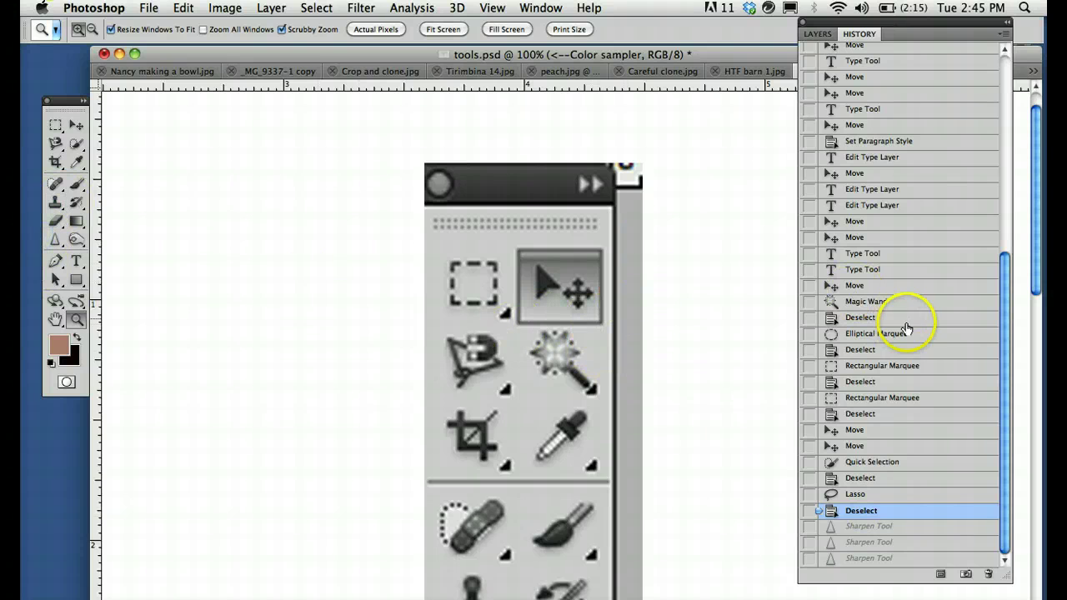
left_click(868, 559)
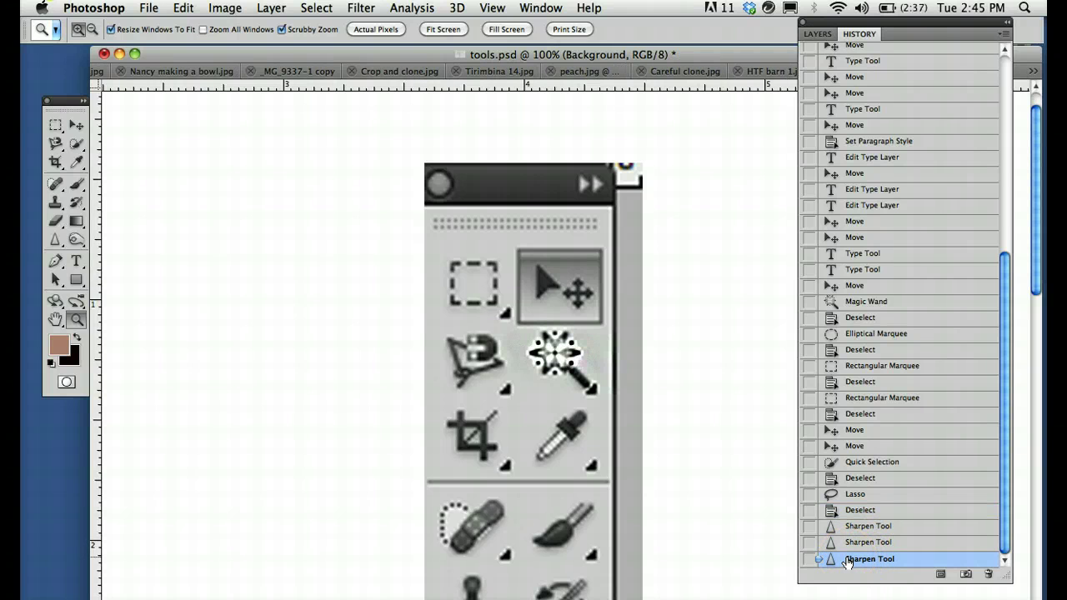
Undo all the sharpening strokes by returning to the last Deselect history state
key("super+minus")
key("super+minus")
key("super+minus")
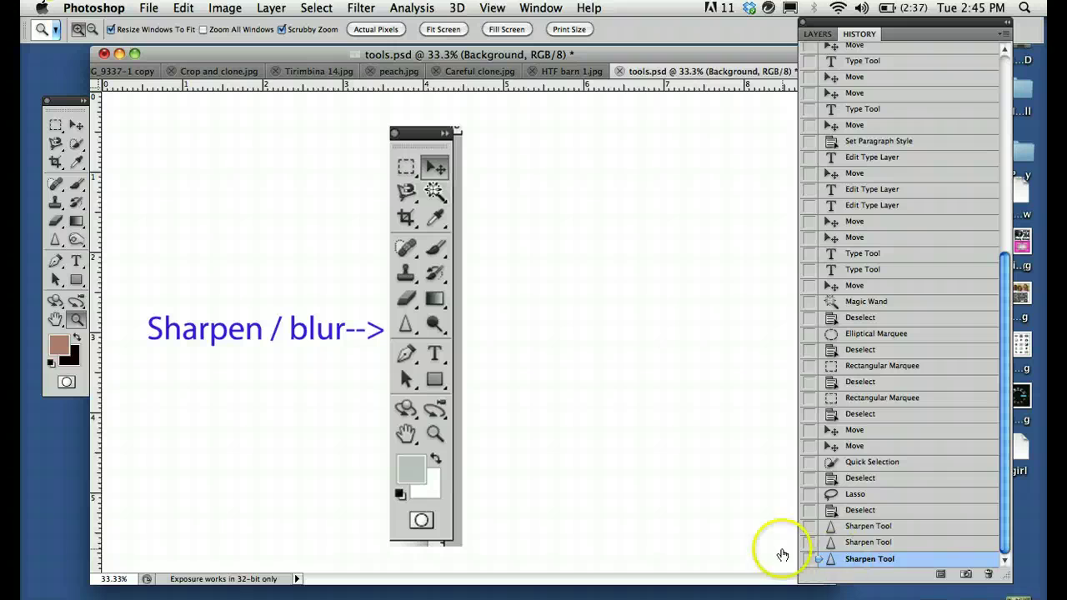
left_click(871, 527)
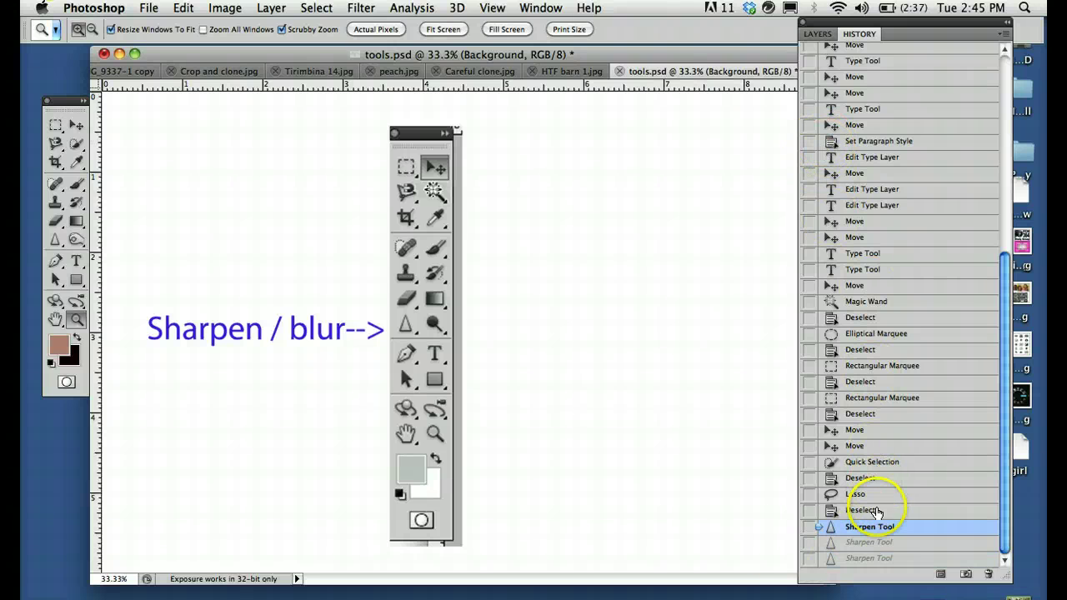
left_click(860, 510)
Hide the Sharpen / blur label layer and show the Dodge, burn, saturate label layer
left_click(815, 37)
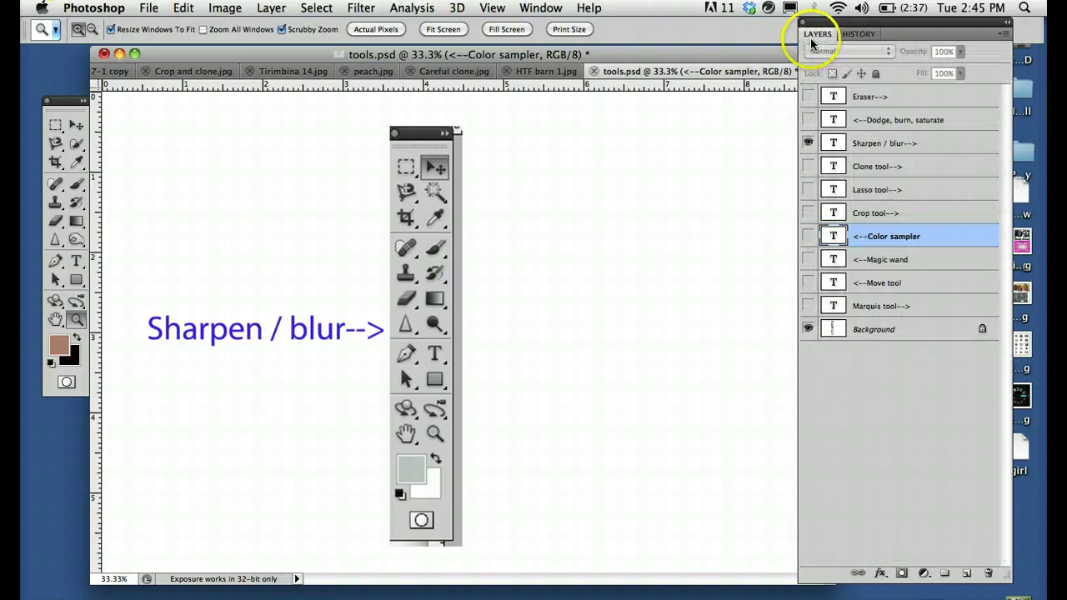
left_click(808, 143)
left_click(807, 119)
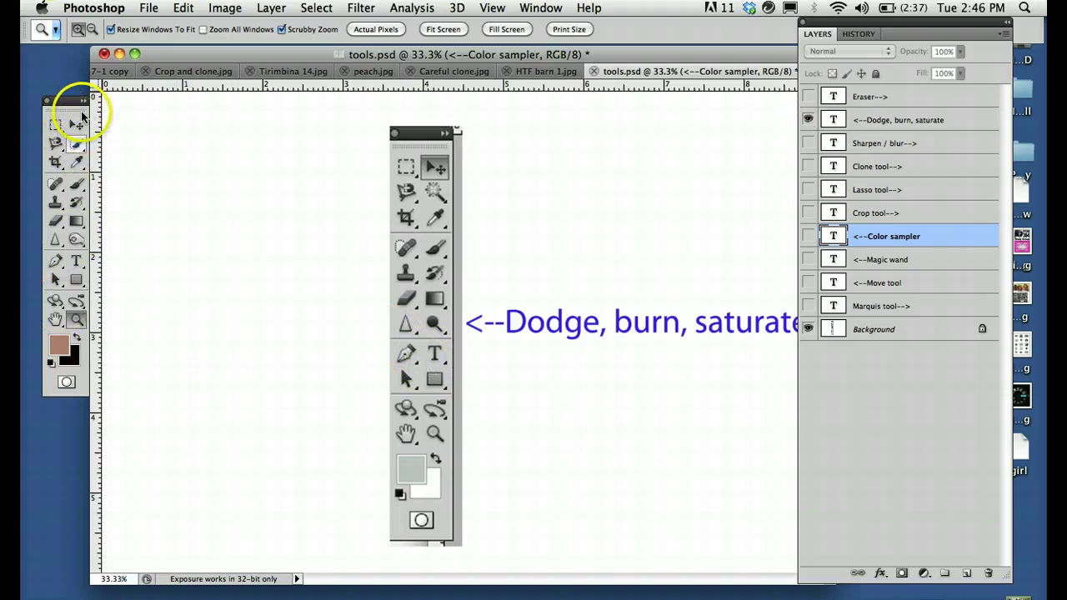
Lighten the lasso and magic wand icons on the Background layer with the Dodge tool, and return to the last Deselect history state
left_click(83, 243)
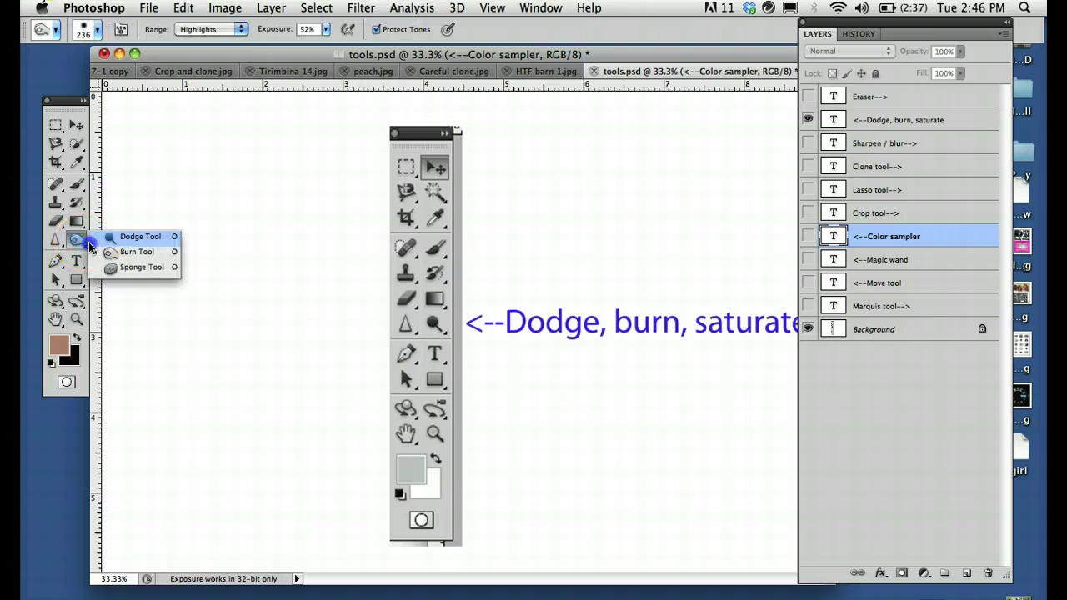
left_click(138, 237)
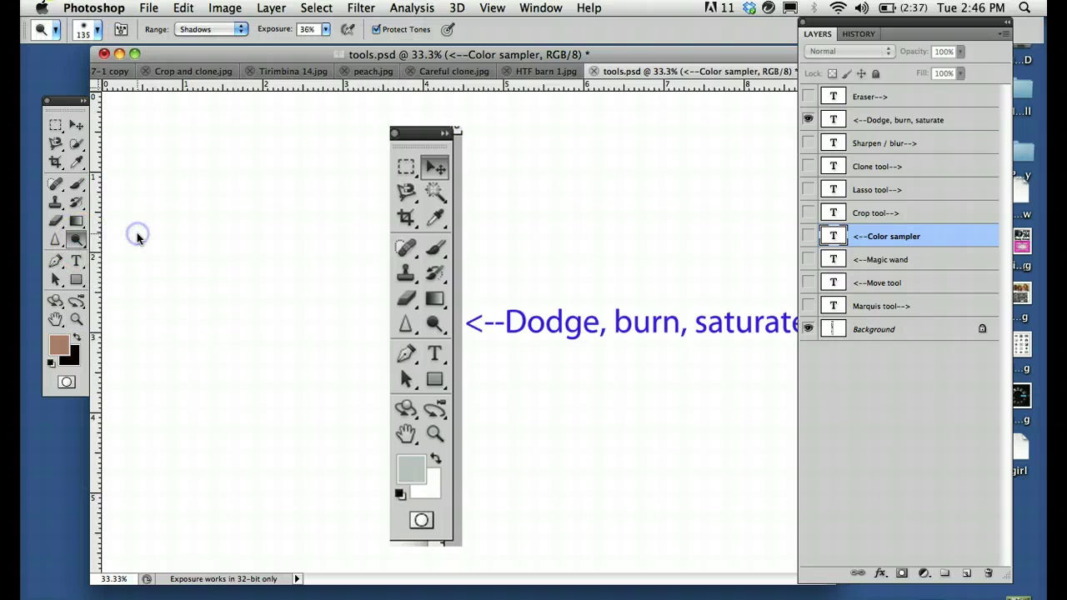
left_click(858, 33)
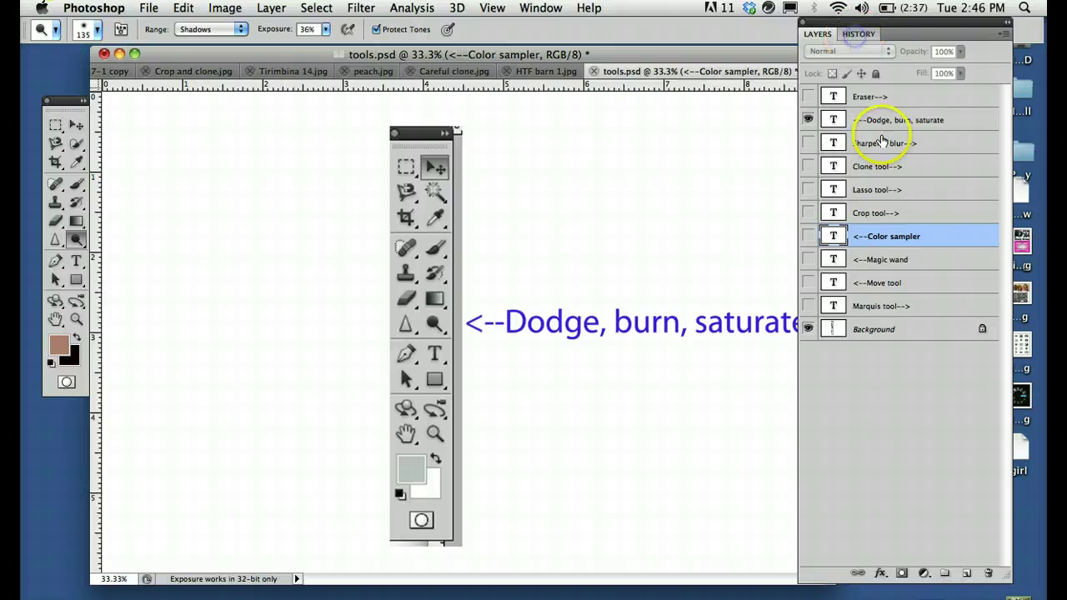
left_click(817, 34)
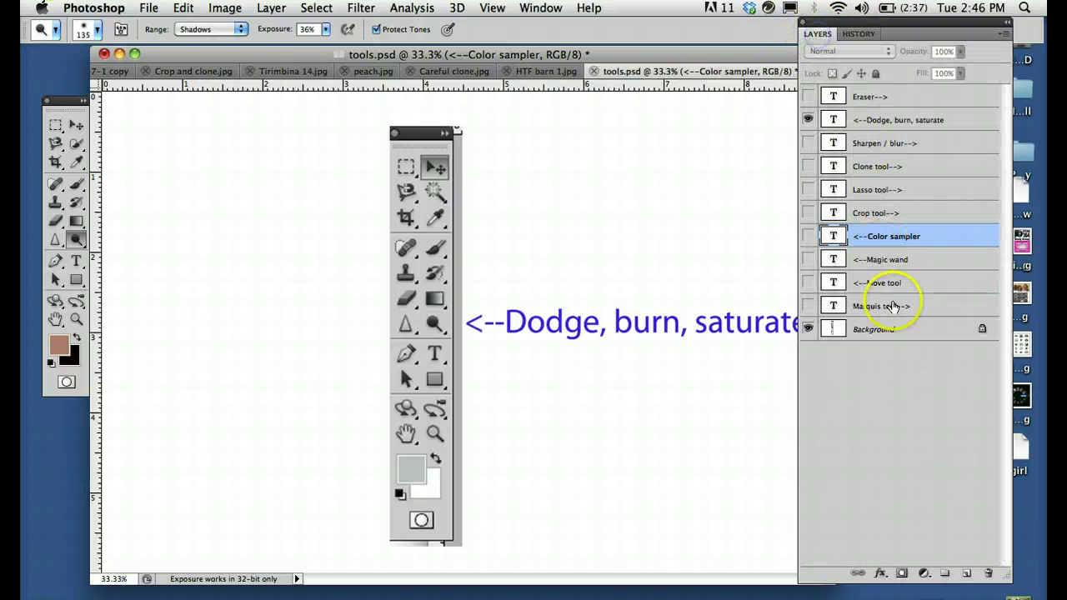
left_click(884, 330)
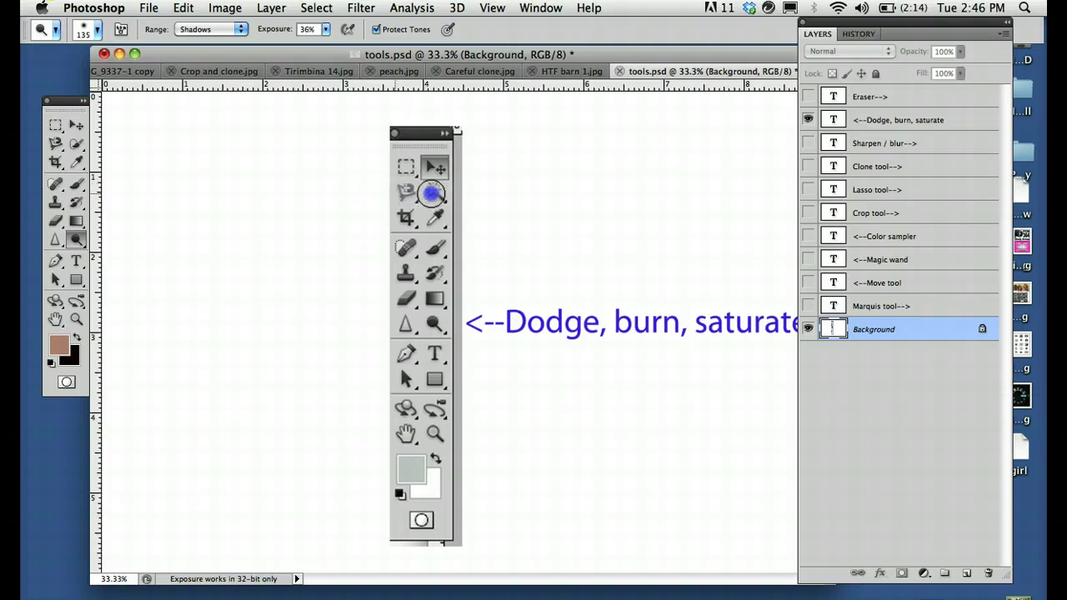
left_click(325, 29)
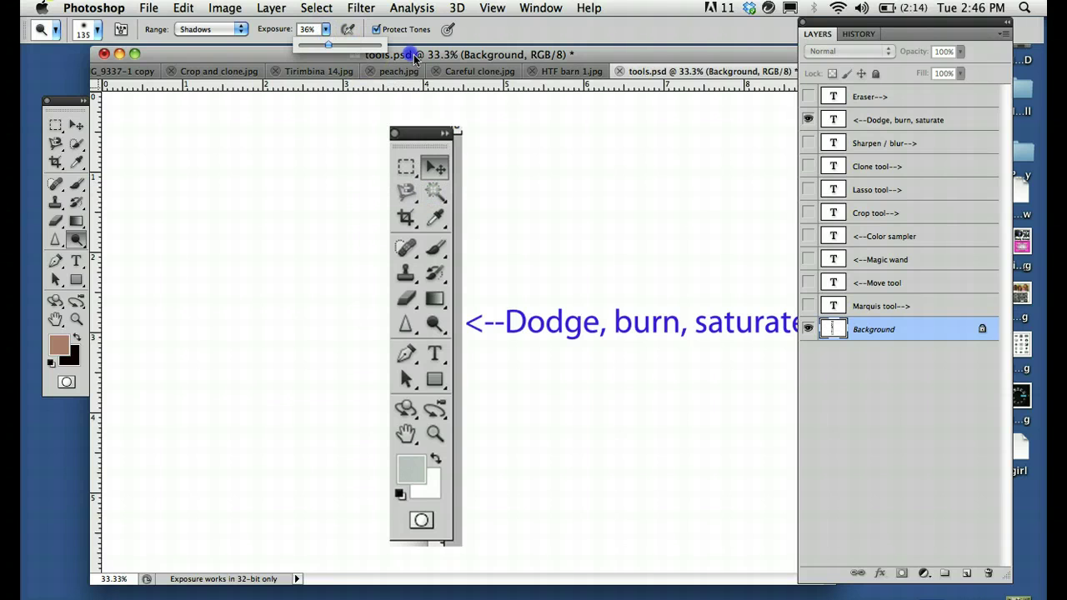
left_click(429, 141)
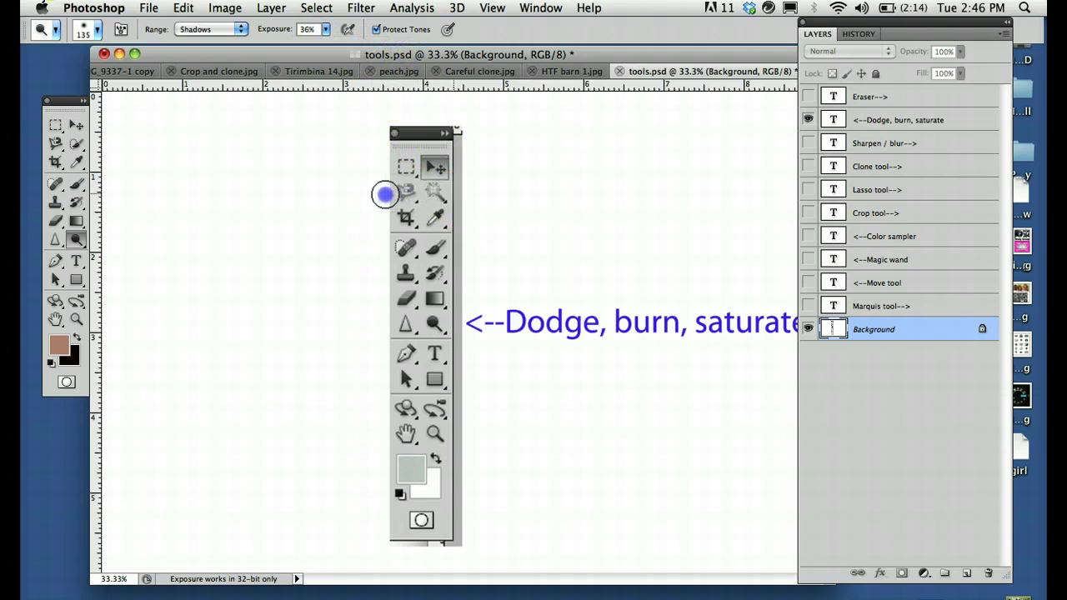
mouse_move(385, 194)
left_mouse_down()
mouse_move(439, 193)
mouse_move(440, 178)
left_mouse_up()
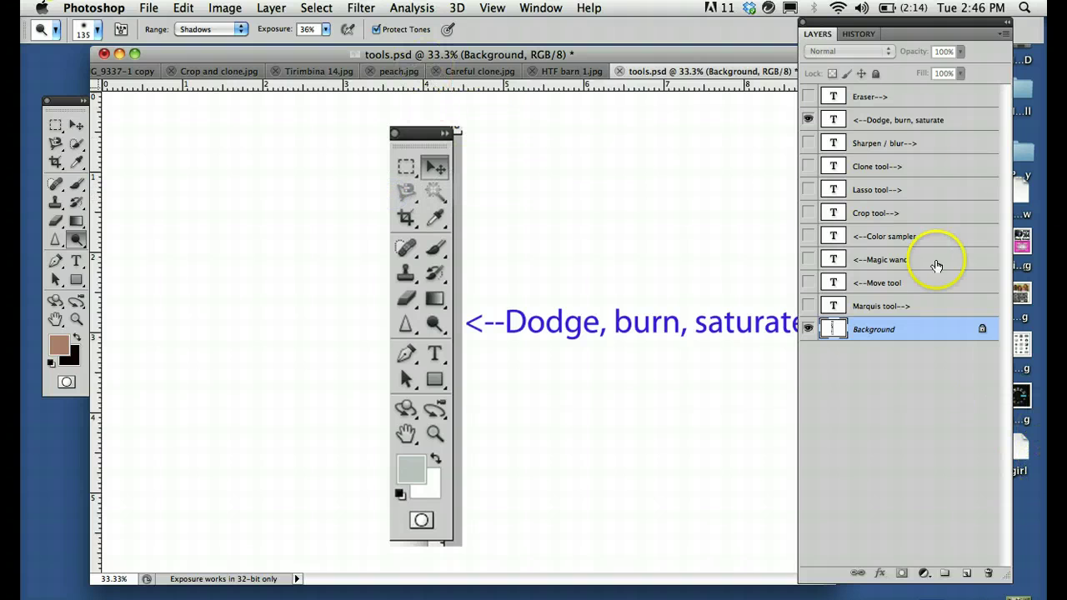
left_click(864, 37)
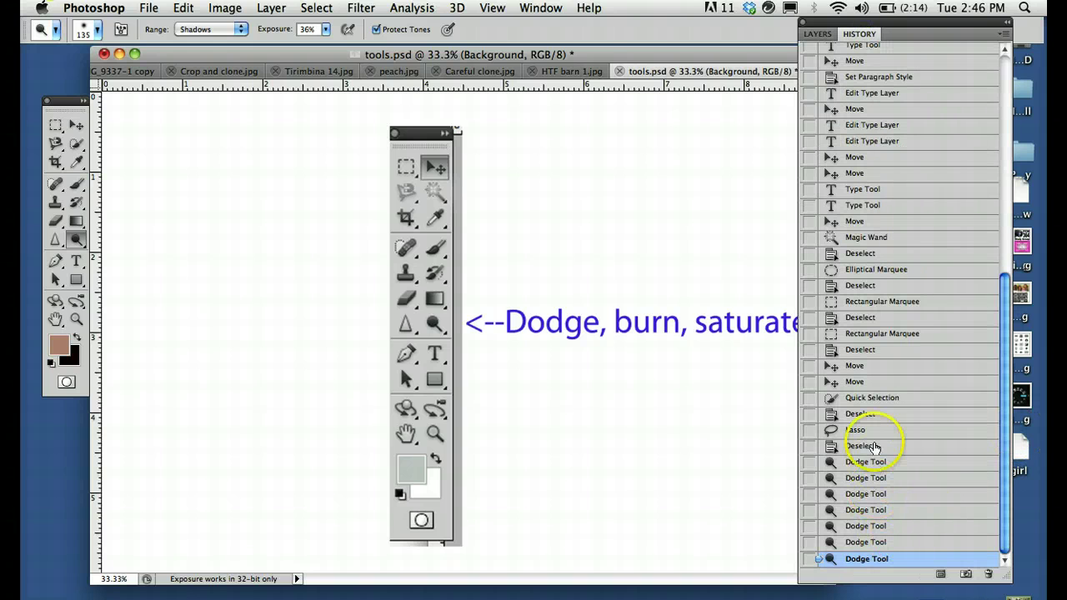
left_click(875, 448)
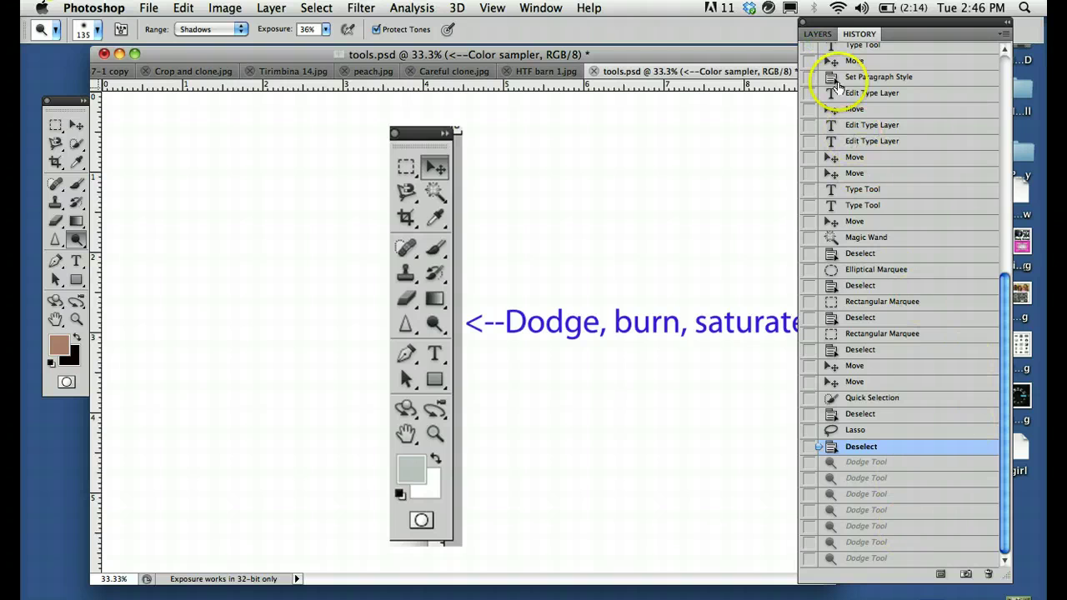
Darken the marquee, move, lasso and magic wand icons on the Background layer with the Burn tool, using the Midtones range
left_click(818, 35)
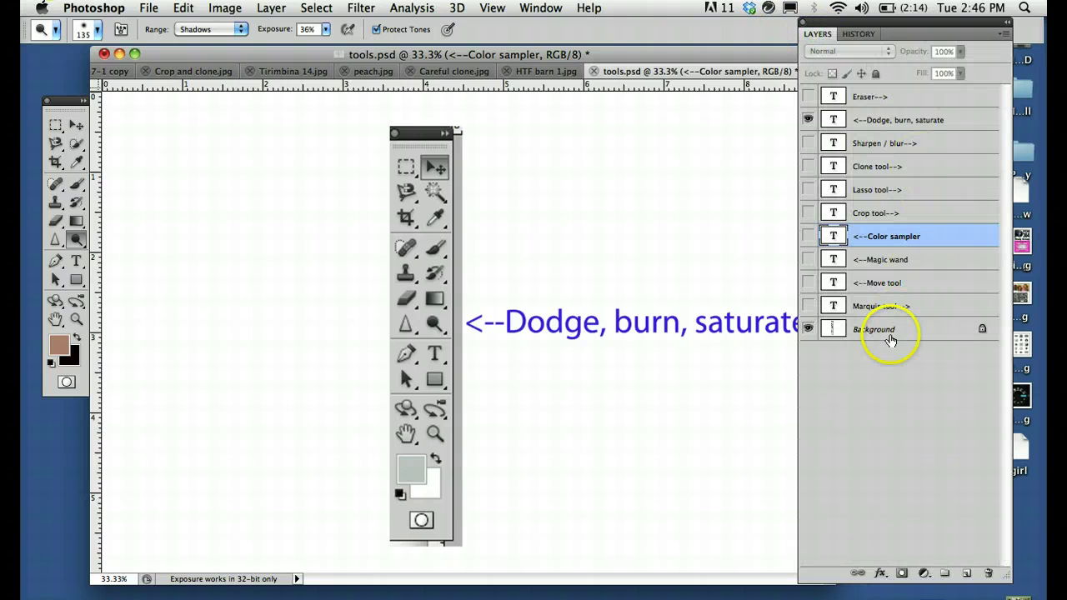
left_click(892, 332)
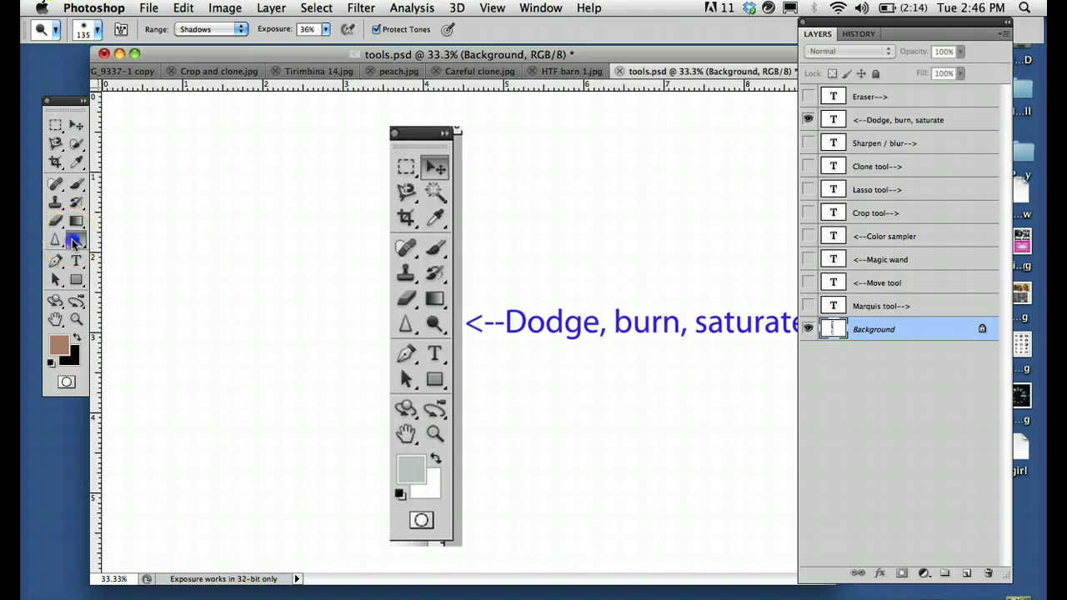
left_click_drag(74, 242, 114, 254)
left_click(239, 29)
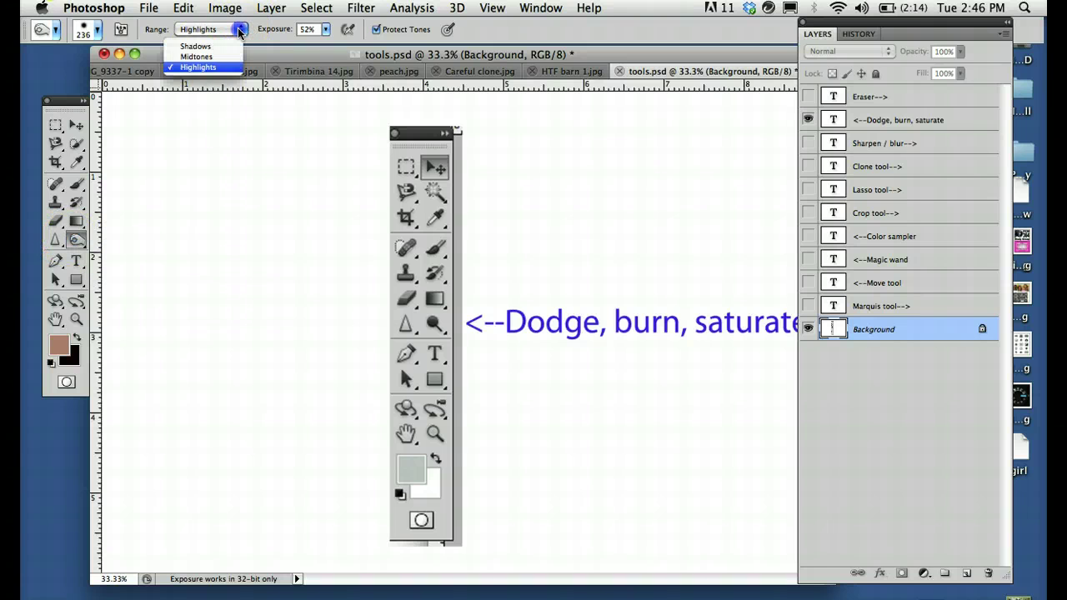
left_click(196, 56)
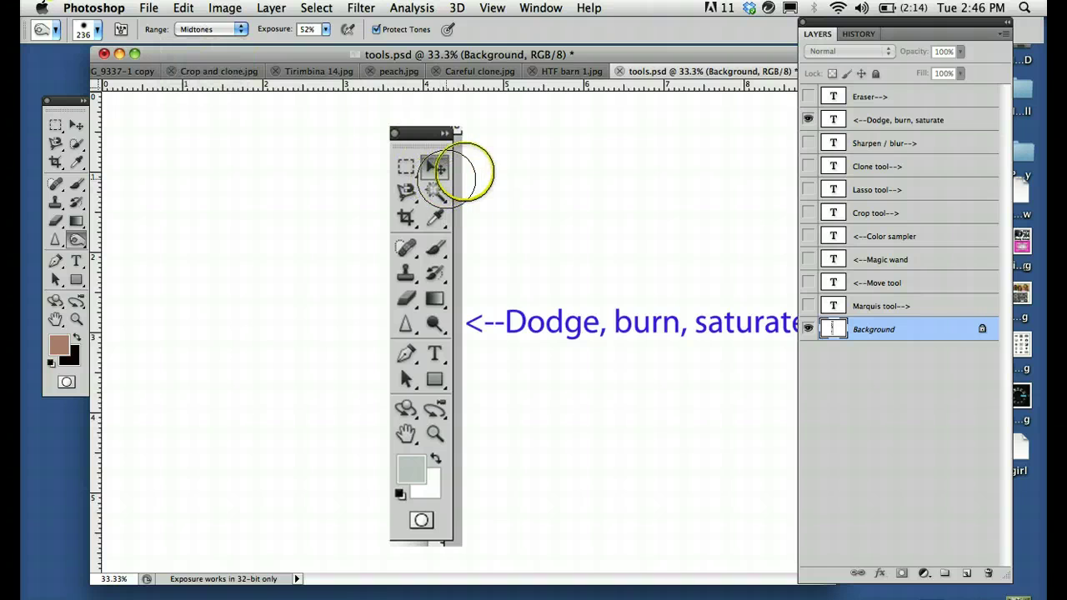
mouse_move(464, 171)
left_mouse_down()
mouse_move(365, 171)
mouse_move(436, 170)
mouse_move(389, 176)
mouse_move(408, 177)
mouse_move(351, 209)
mouse_move(364, 219)
mouse_move(454, 218)
mouse_move(385, 225)
mouse_move(484, 256)
mouse_move(362, 271)
mouse_move(441, 295)
mouse_move(373, 301)
mouse_move(348, 318)
mouse_move(388, 337)
mouse_move(511, 351)
mouse_move(357, 378)
mouse_move(474, 387)
mouse_move(435, 394)
mouse_move(433, 408)
mouse_move(398, 427)
mouse_move(435, 433)
mouse_move(391, 453)
mouse_move(472, 498)
mouse_move(393, 502)
mouse_move(497, 521)
mouse_move(397, 528)
mouse_move(407, 468)
mouse_move(400, 211)
mouse_move(381, 179)
left_mouse_up()
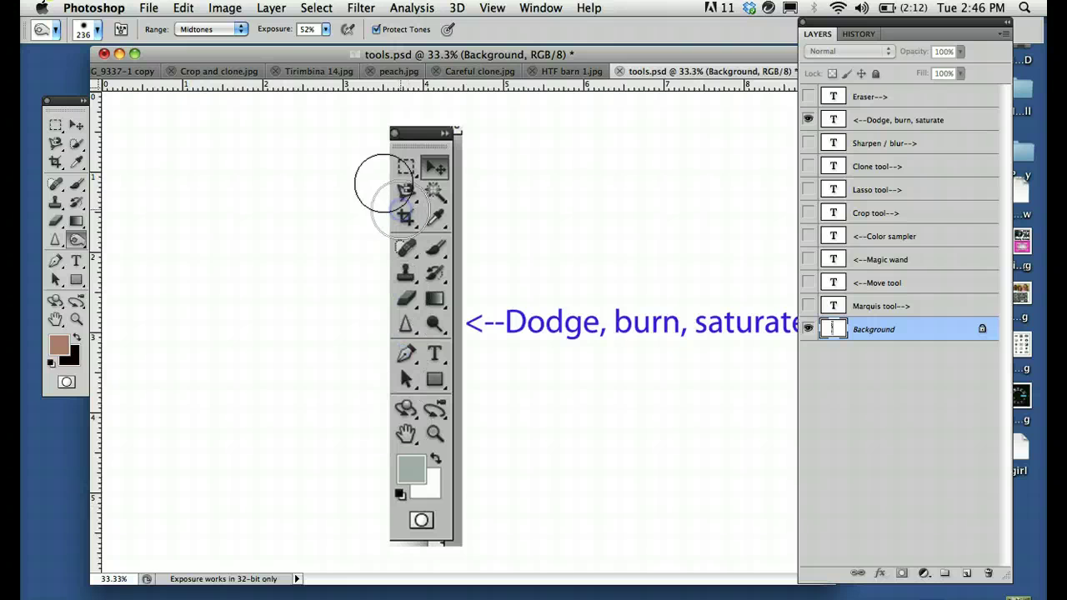
Burn the upper edge of the toolbox picture at 95% exposure, and return to the last Deselect history state
left_click(324, 32)
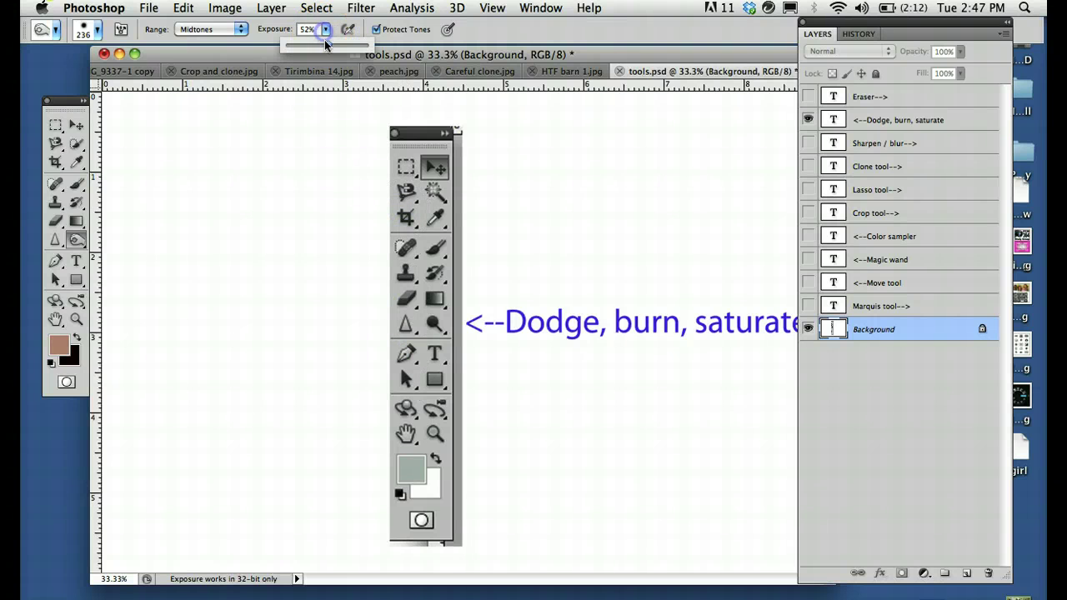
mouse_move(470, 171)
left_mouse_down()
mouse_move(367, 179)
mouse_move(483, 187)
mouse_move(383, 224)
mouse_move(485, 222)
left_mouse_up()
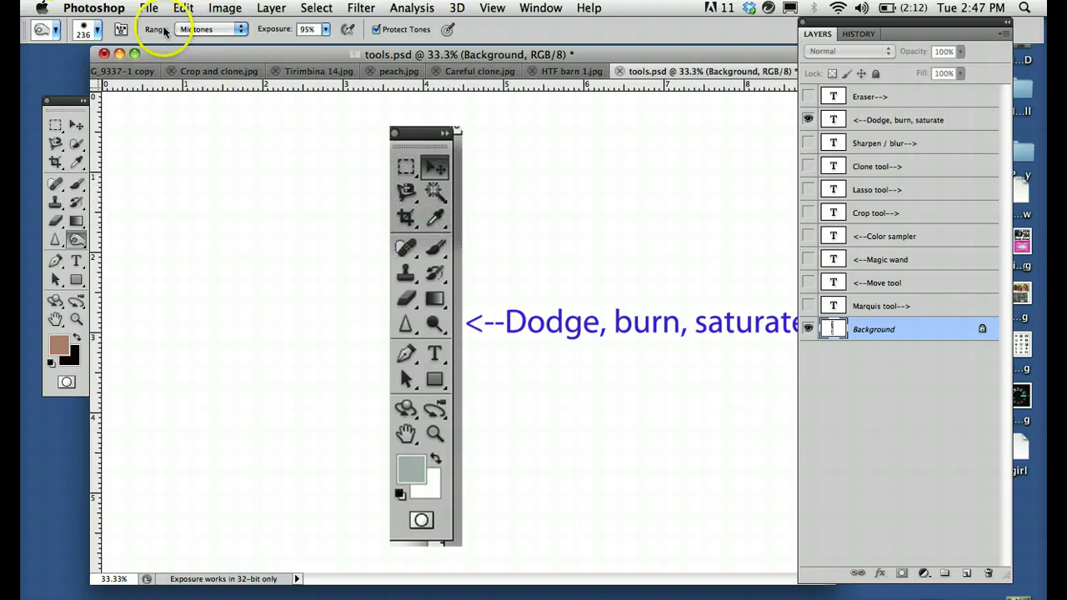
left_click(95, 33)
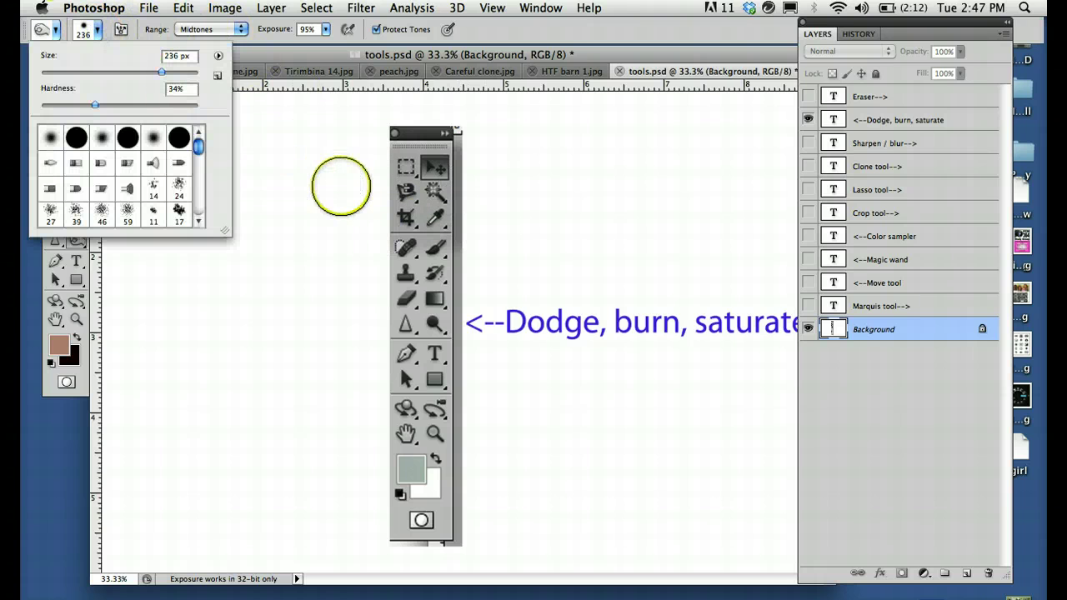
left_click(688, 142)
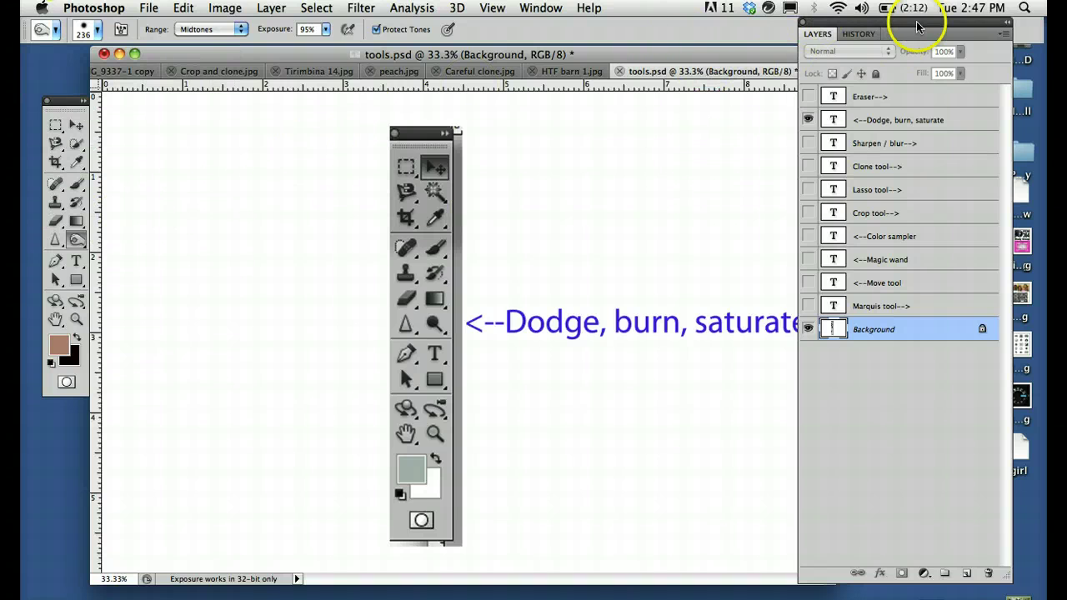
left_click(847, 36)
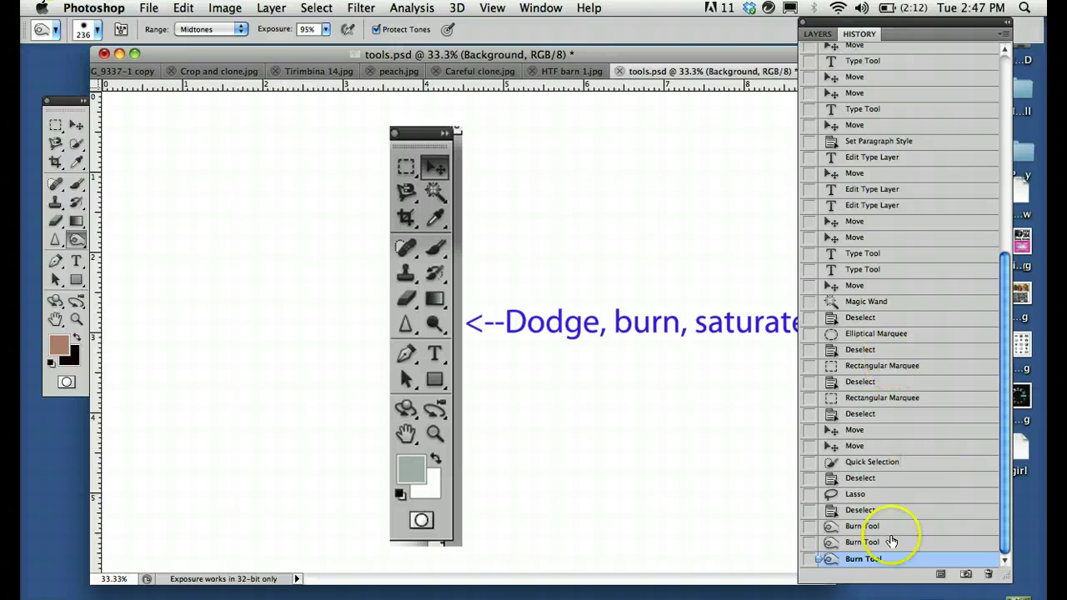
left_click(879, 511)
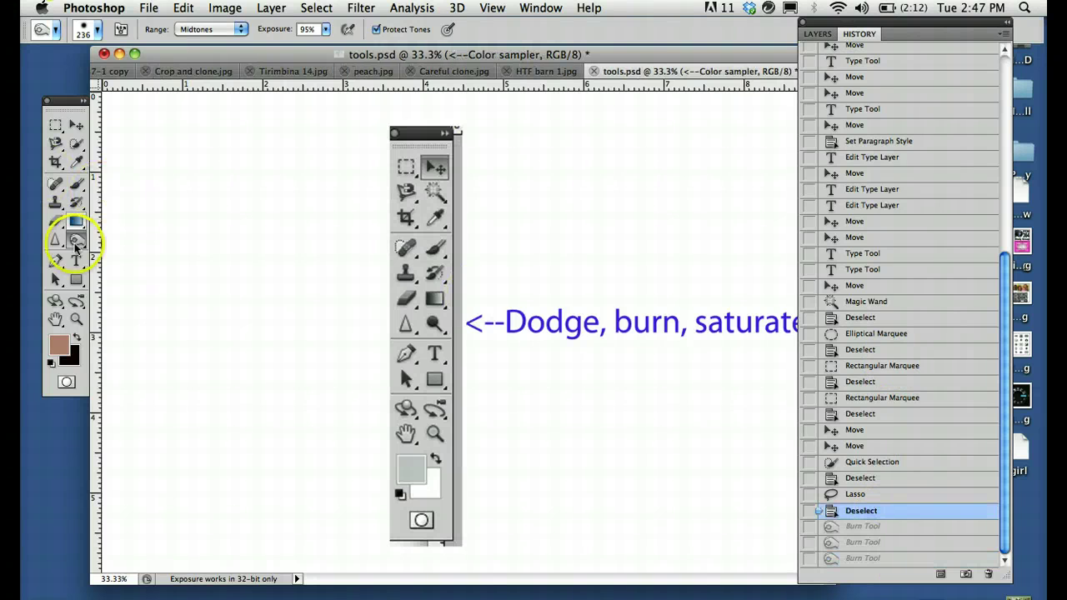
Saturate the peach and leaves in peach.jpg with the Sponge tool, and return to the Deselect history state
mouse_move(76, 247)
left_mouse_down()
mouse_move(109, 234)
mouse_move(126, 267)
left_mouse_up()
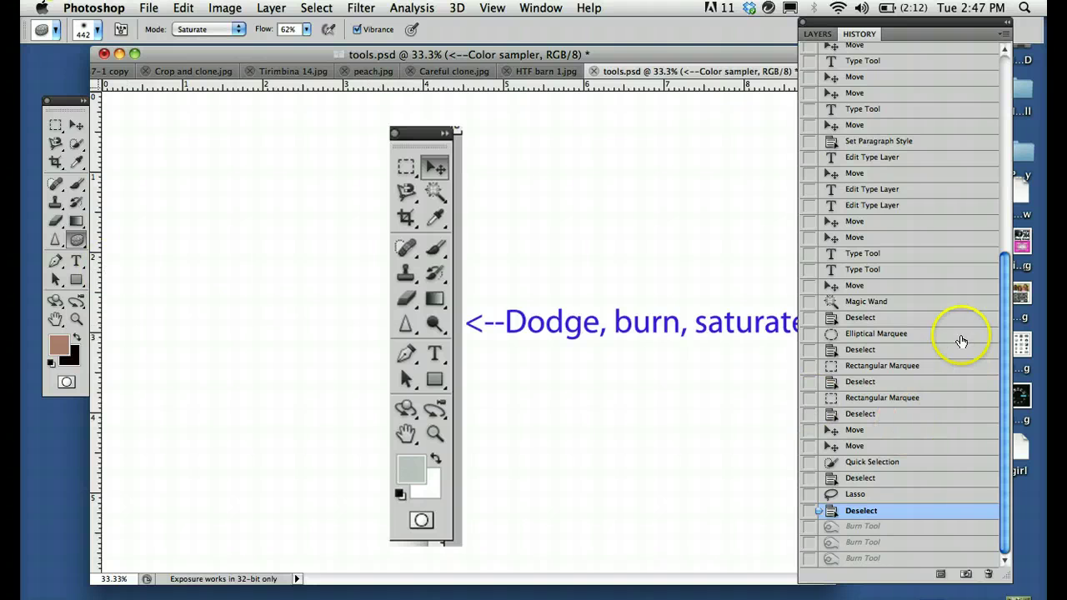
left_click(820, 34)
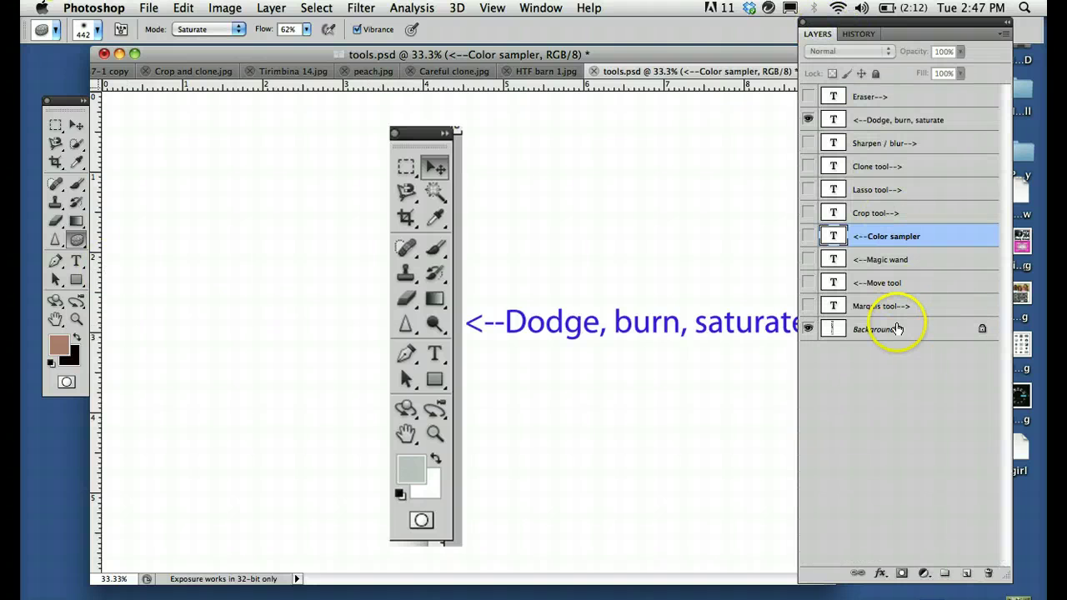
left_click(898, 325)
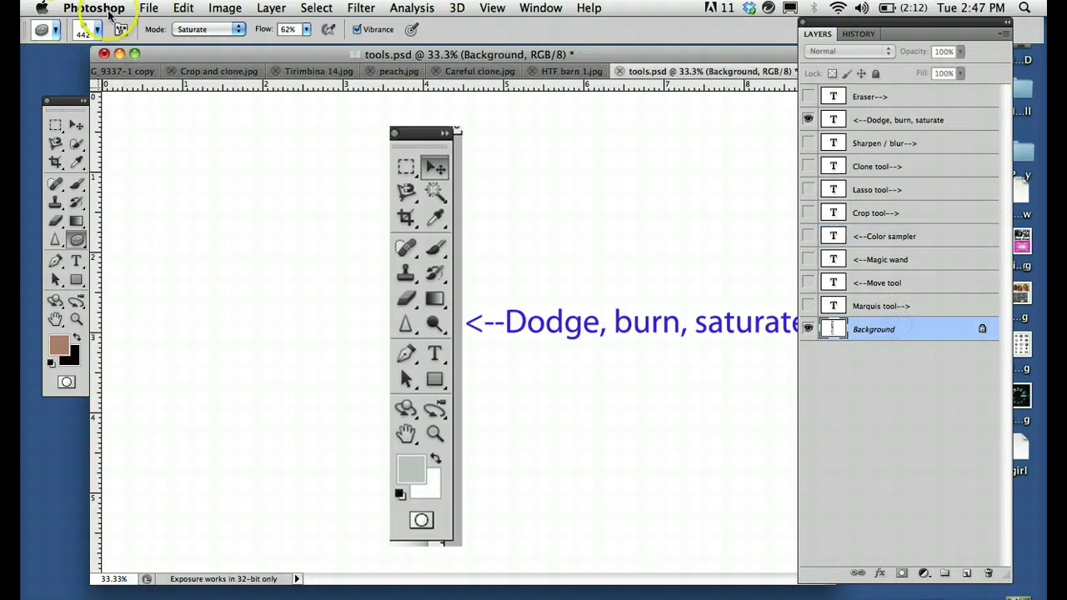
left_click(405, 71)
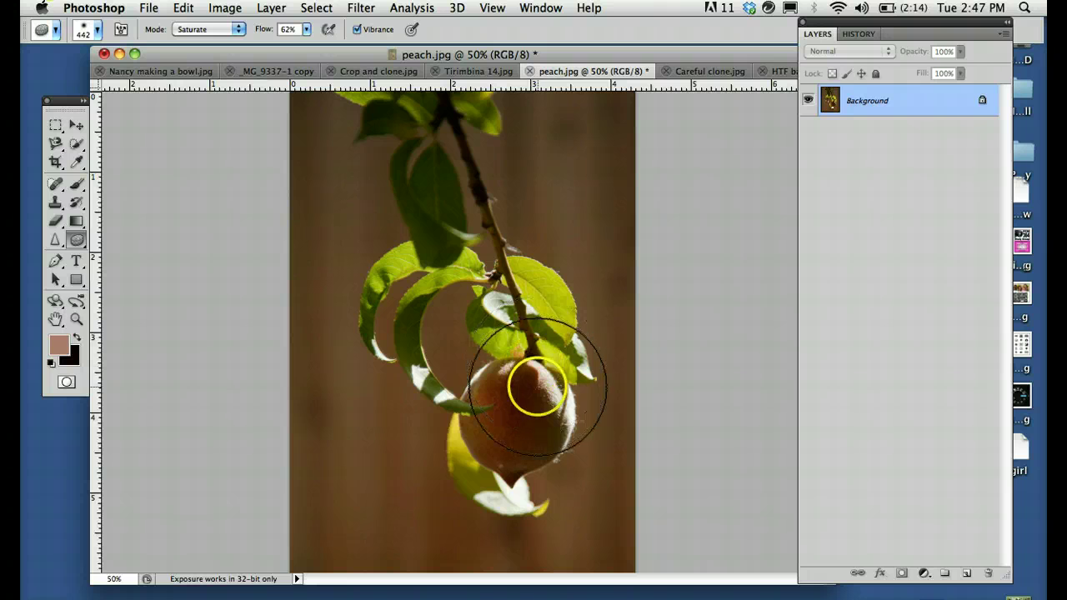
left_click(507, 408)
mouse_move(507, 408)
left_mouse_down()
mouse_move(493, 453)
mouse_move(522, 435)
mouse_move(520, 411)
mouse_move(500, 402)
mouse_move(501, 413)
mouse_move(512, 403)
mouse_move(418, 173)
mouse_move(467, 237)
mouse_move(526, 416)
mouse_move(506, 434)
mouse_move(507, 421)
mouse_move(388, 318)
mouse_move(415, 340)
mouse_move(508, 476)
mouse_move(510, 435)
left_mouse_up()
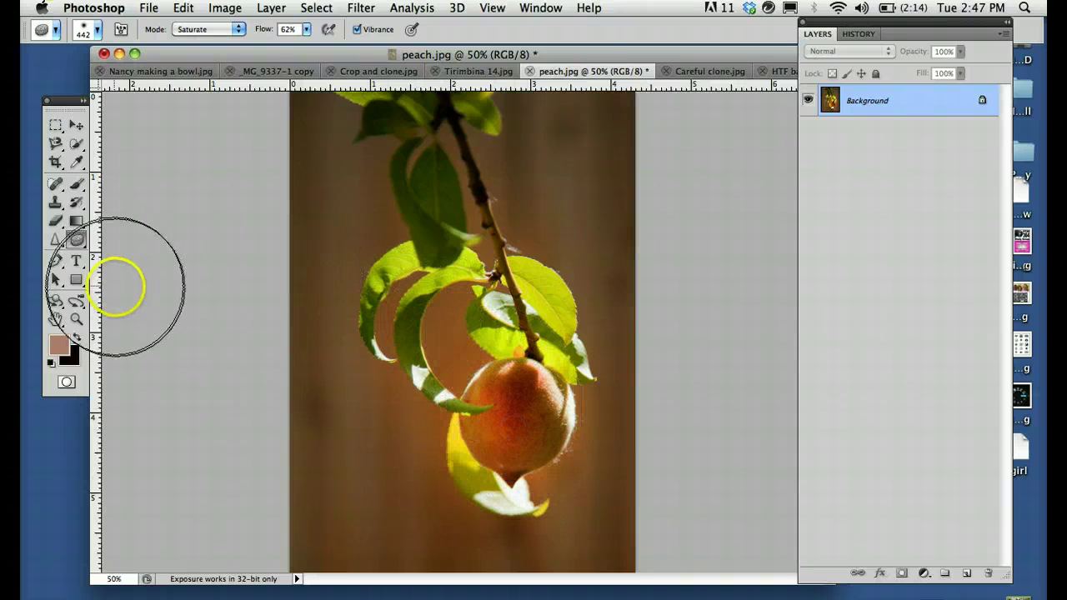
left_click_drag(416, 211, 432, 233)
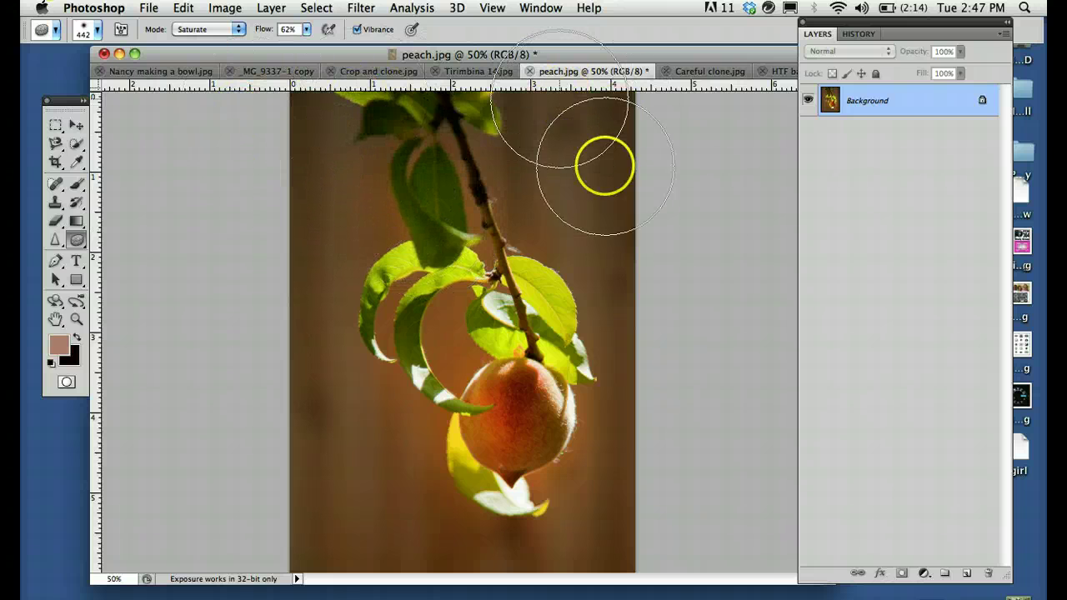
left_click(866, 35)
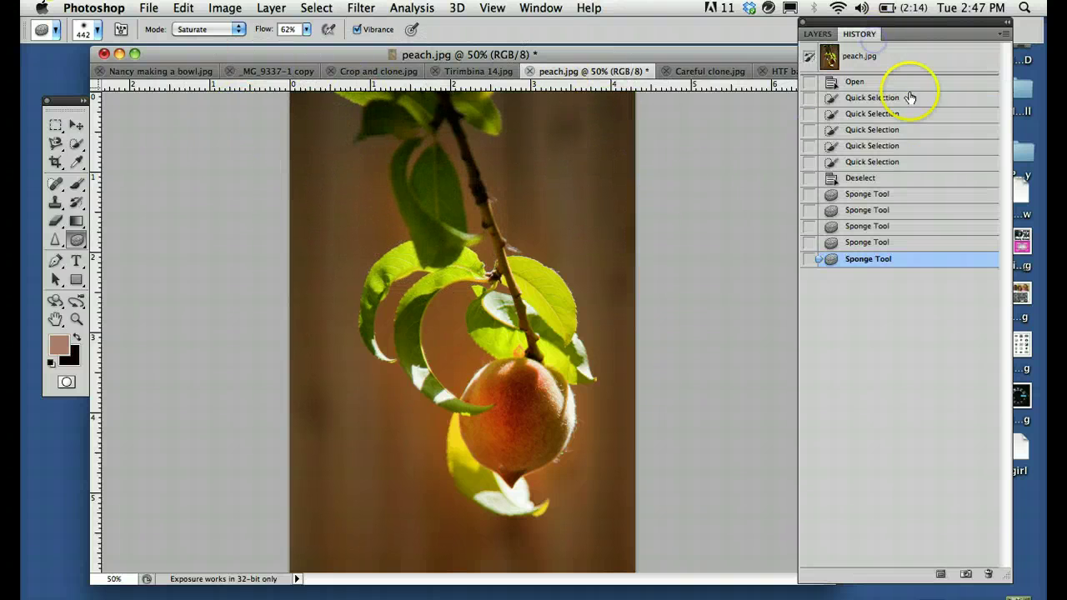
left_click(866, 179)
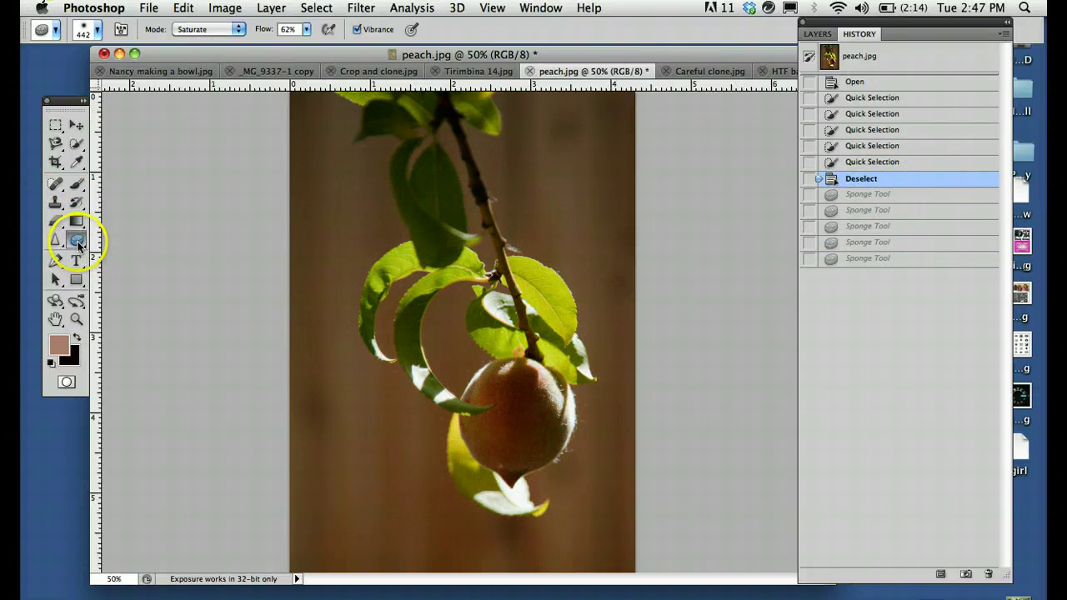
Desaturate the leaves and surrounding background with the Sponge tool in Desaturate mode, and return to the Deselect history state
left_click(240, 30)
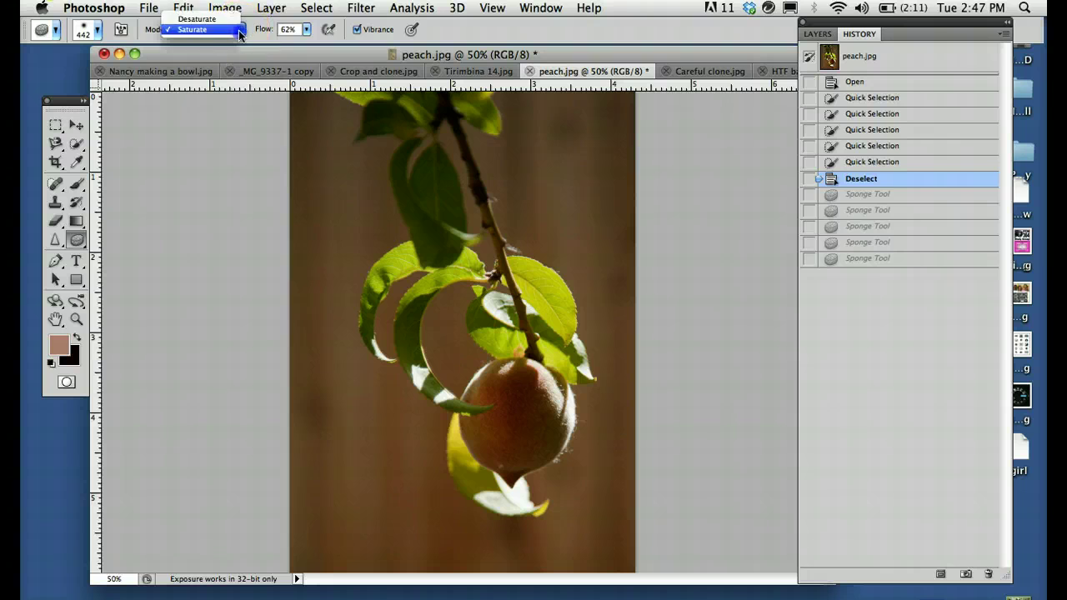
left_click(215, 17)
mouse_move(452, 281)
left_mouse_down()
mouse_move(505, 305)
mouse_move(436, 297)
mouse_move(614, 290)
mouse_move(506, 298)
mouse_move(533, 304)
mouse_move(520, 316)
mouse_move(555, 316)
left_mouse_up()
mouse_move(476, 344)
left_mouse_down()
mouse_move(488, 298)
mouse_move(536, 250)
left_mouse_up()
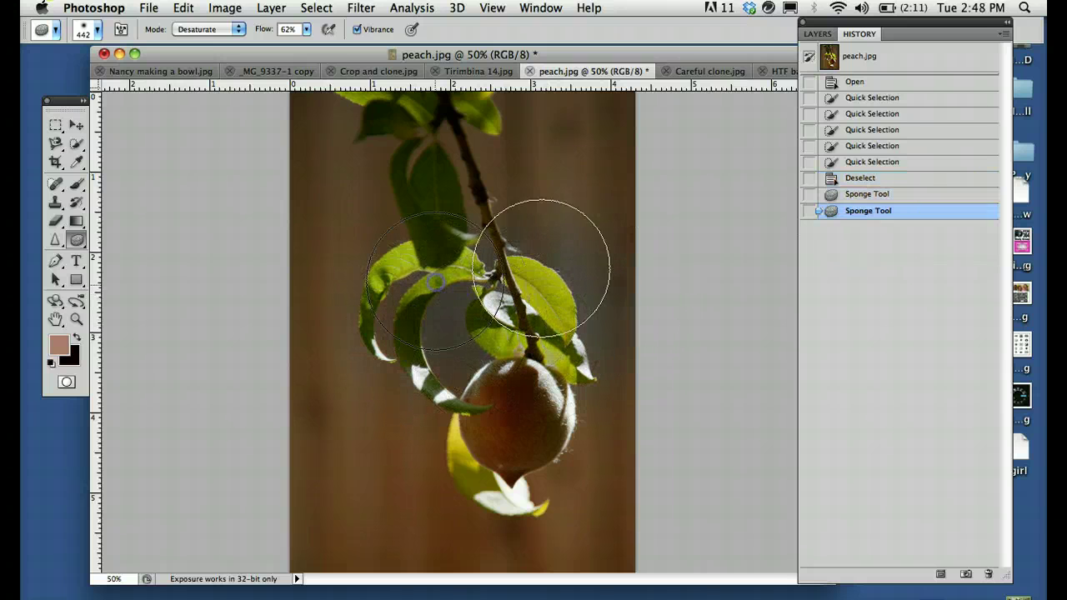
left_click(879, 179)
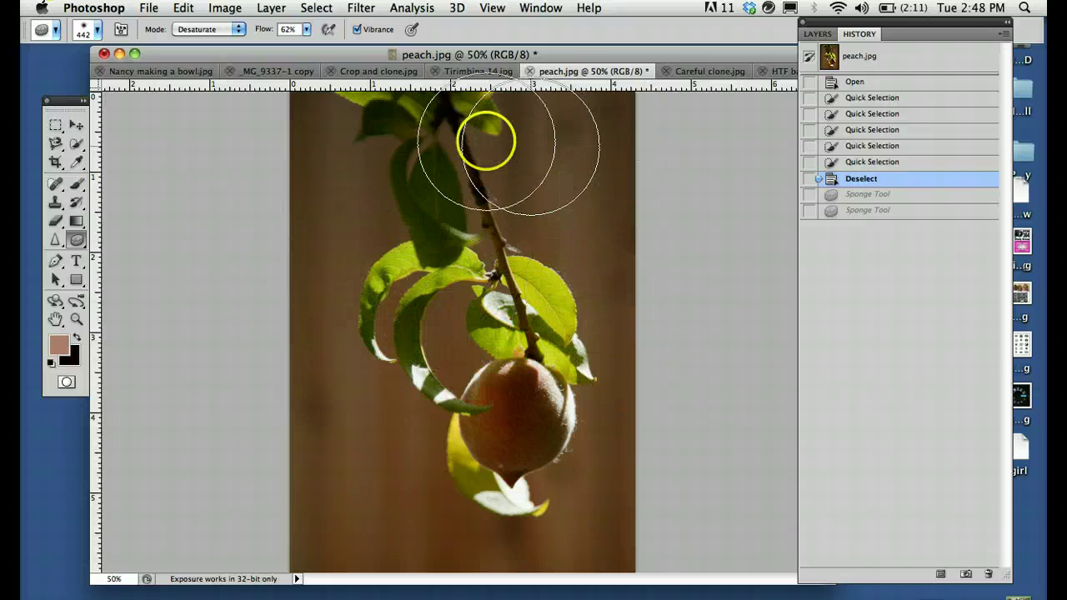
Switch back to tools.psd, hide the Dodge, burn, saturate label layer and show the Eraser label layer
left_click_drag(933, 32, 881, 127)
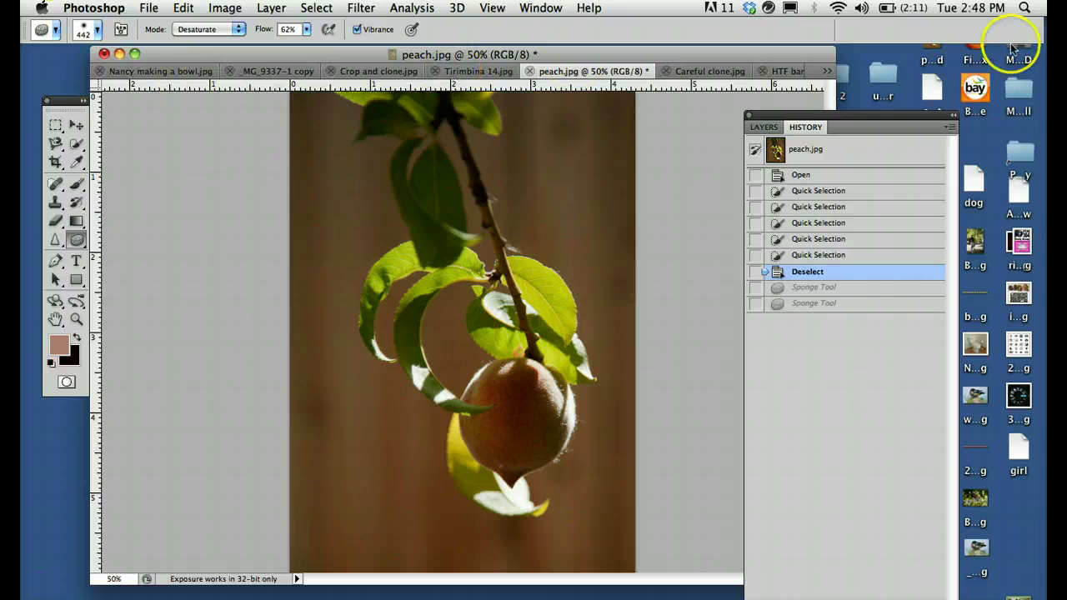
left_click(826, 71)
left_click(859, 191)
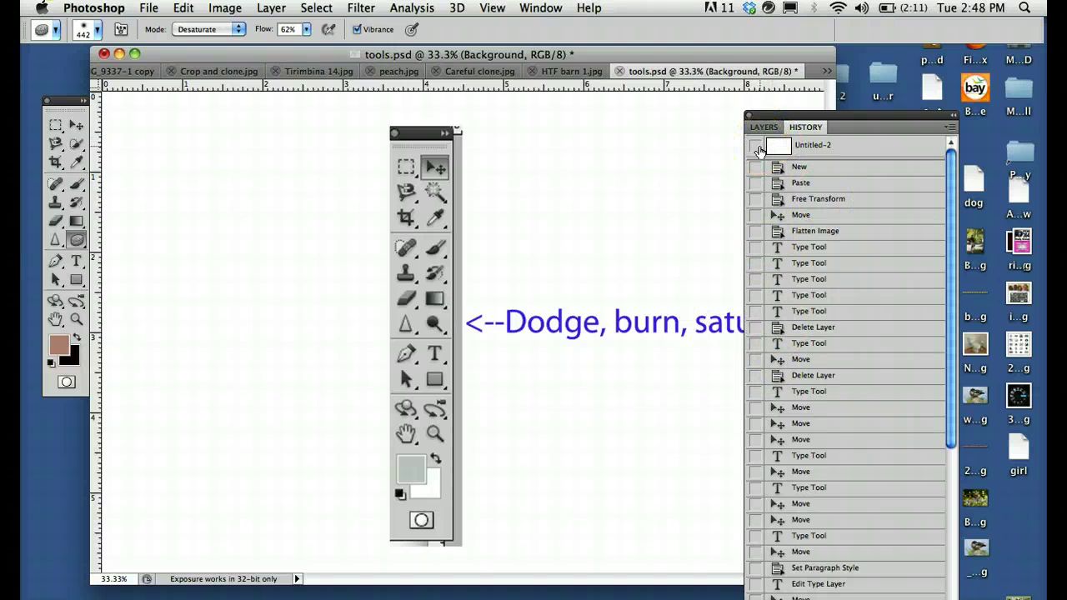
left_click(758, 148)
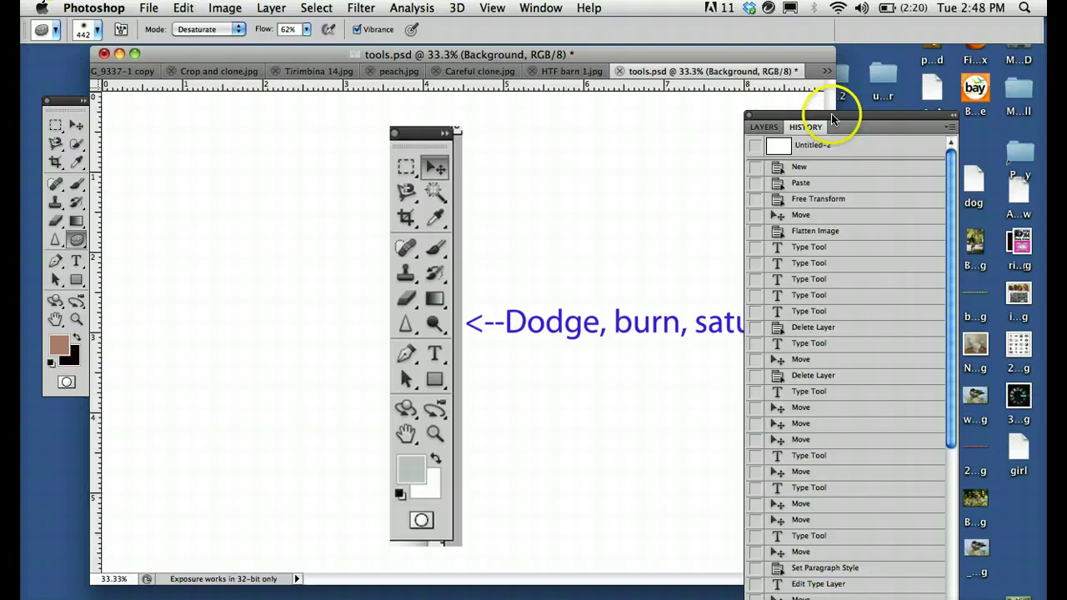
left_click(775, 127)
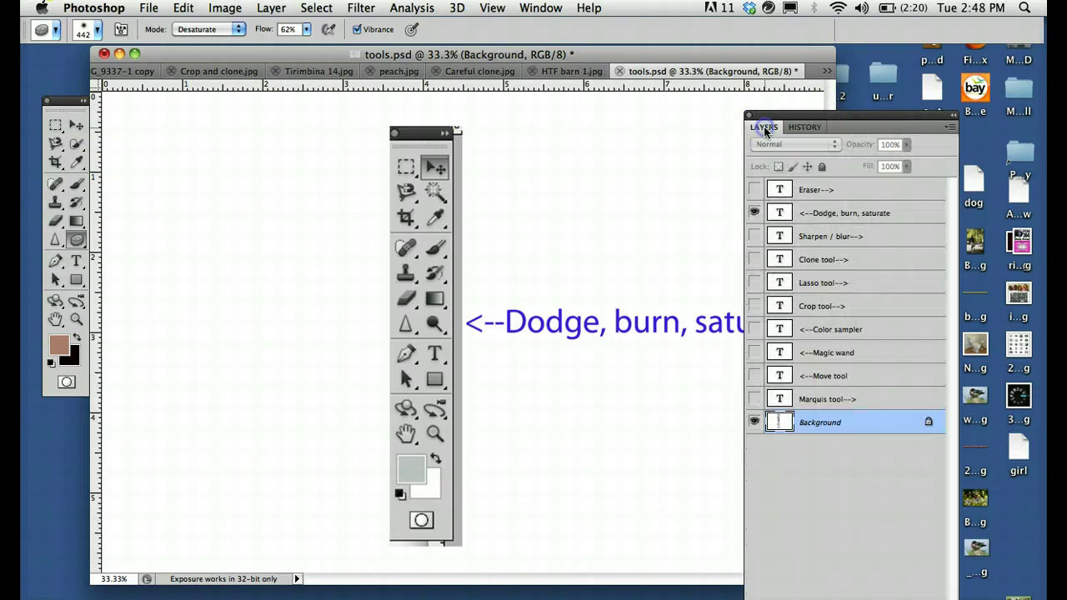
left_click(753, 211)
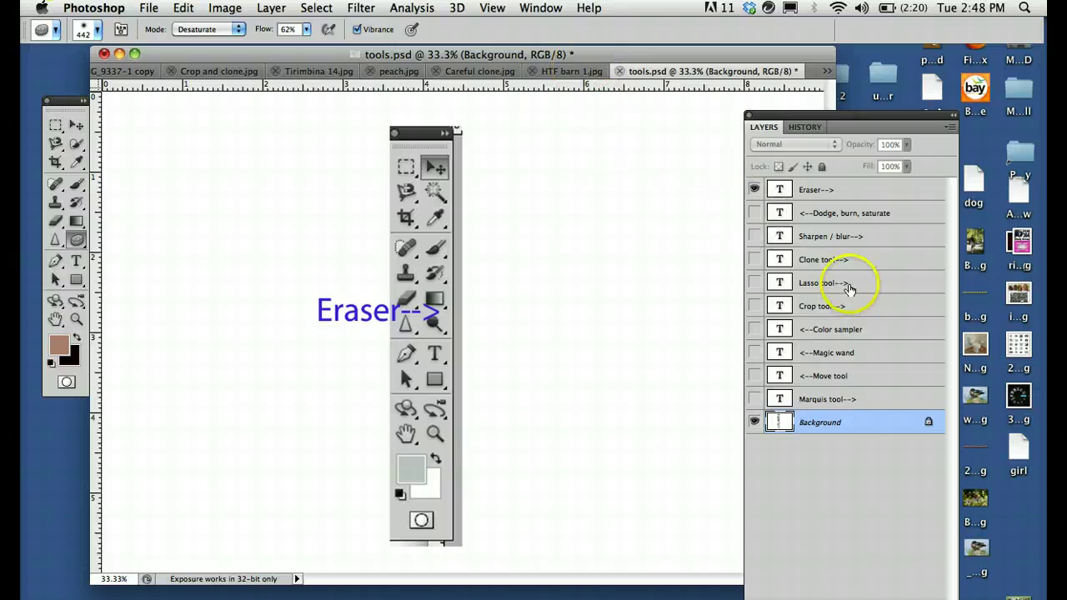
Check the most recent history states of tools.psd, repositioning the history list so its end fits on screen
left_click(807, 128)
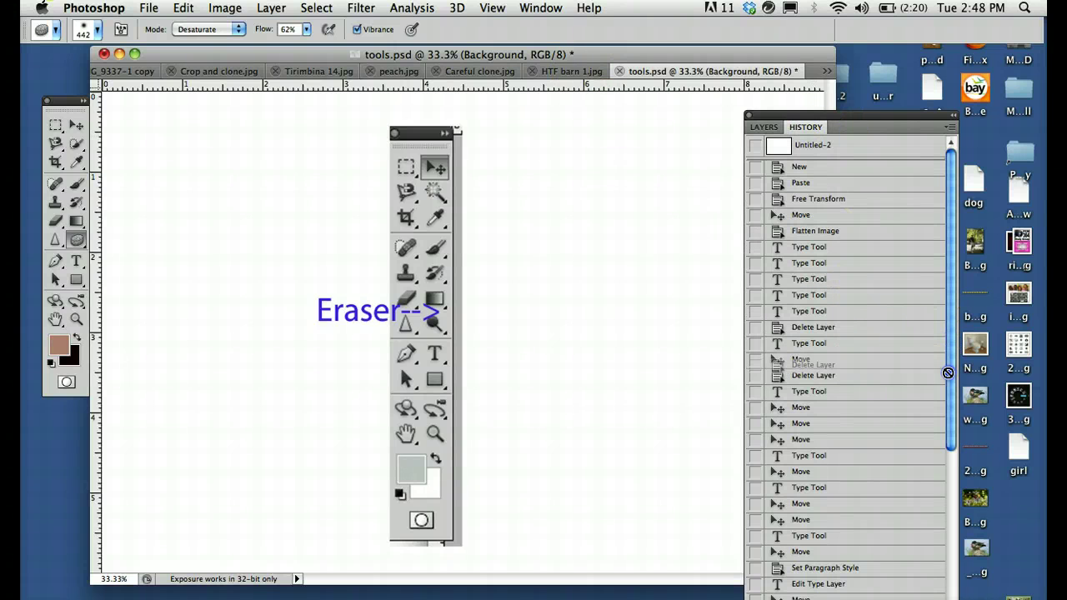
left_click(954, 513)
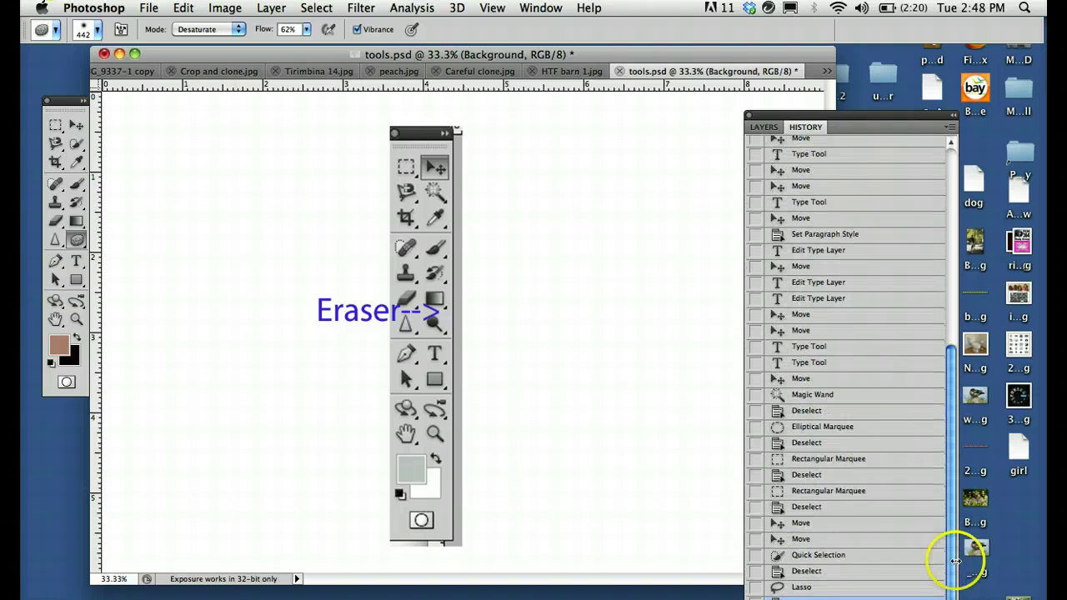
left_click_drag(857, 128, 840, 58)
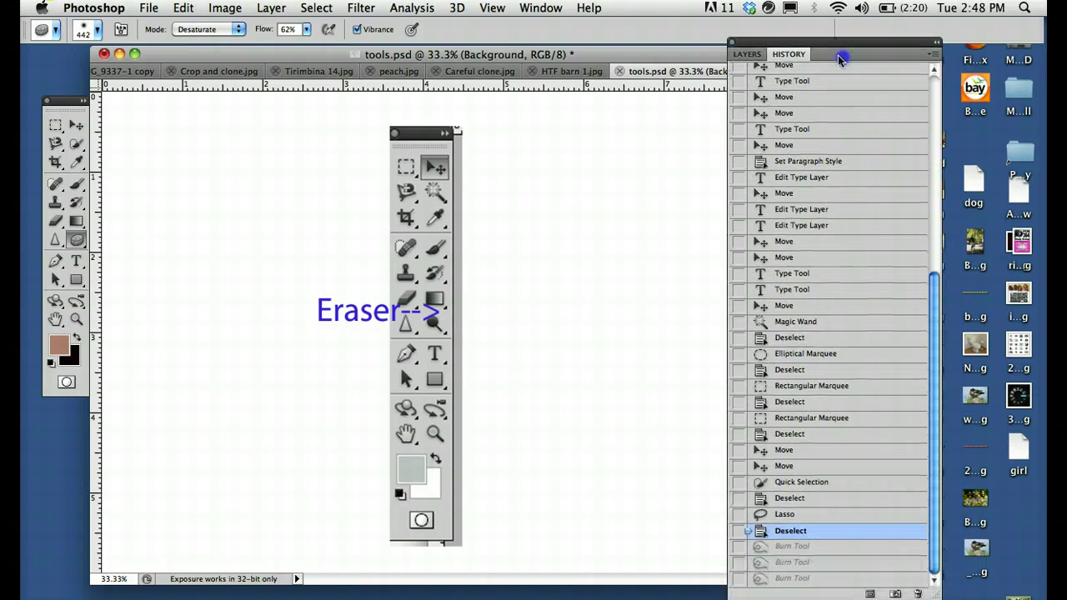
Erase the colour swatch area of the toolbox picture on the locked Background layer with the Eraser tool
left_click(746, 53)
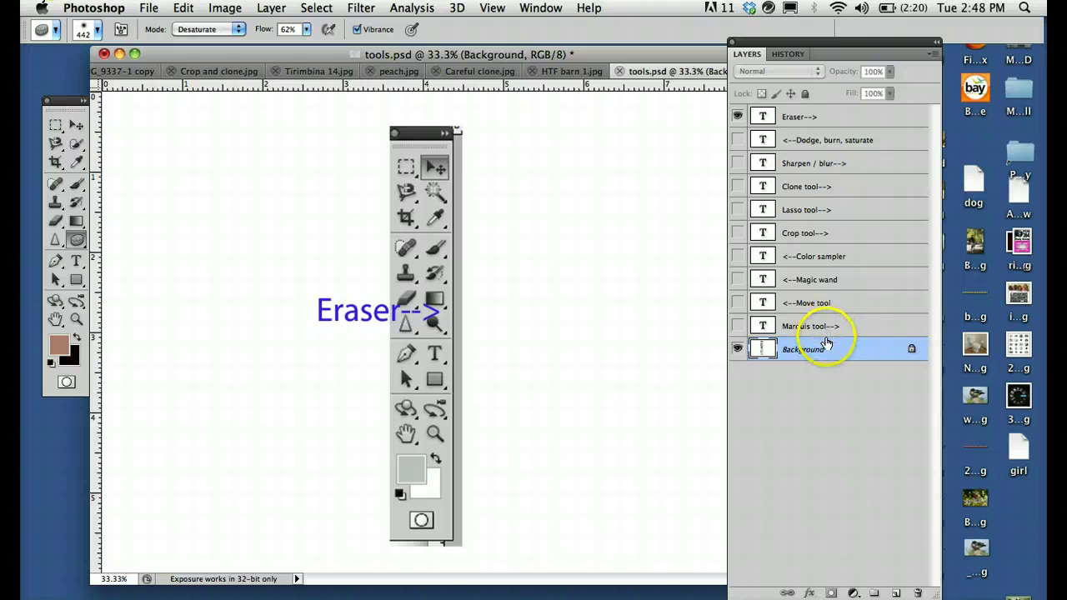
double_click(823, 349)
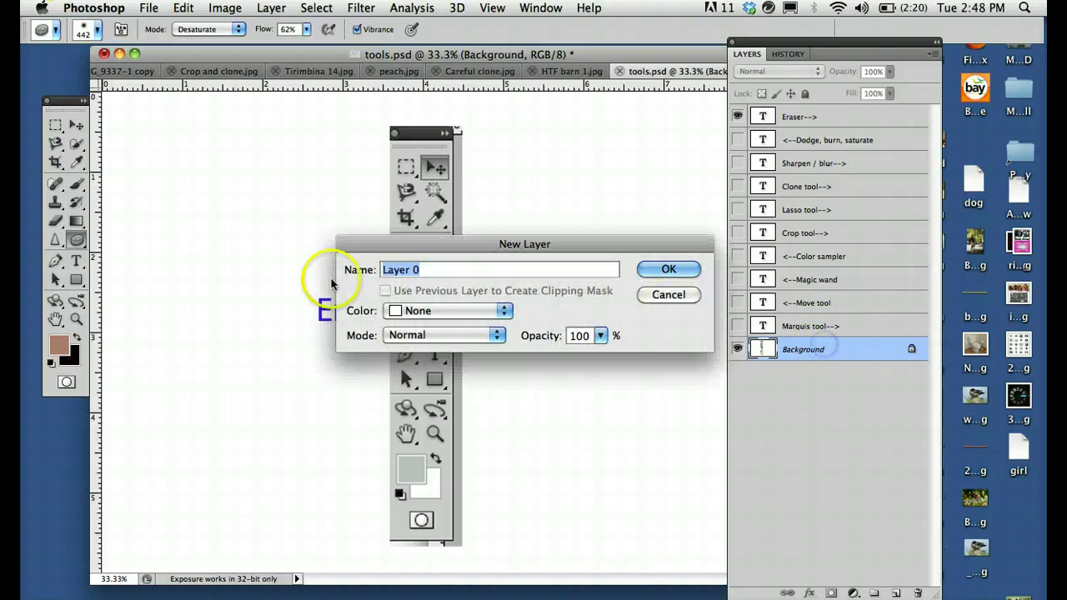
left_click(665, 295)
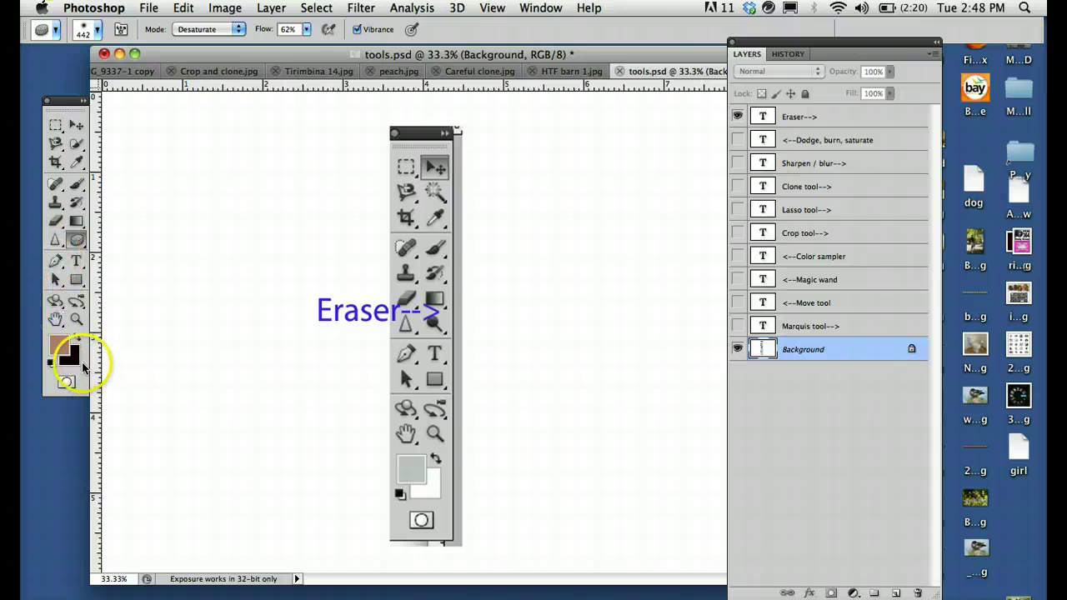
left_click(55, 221)
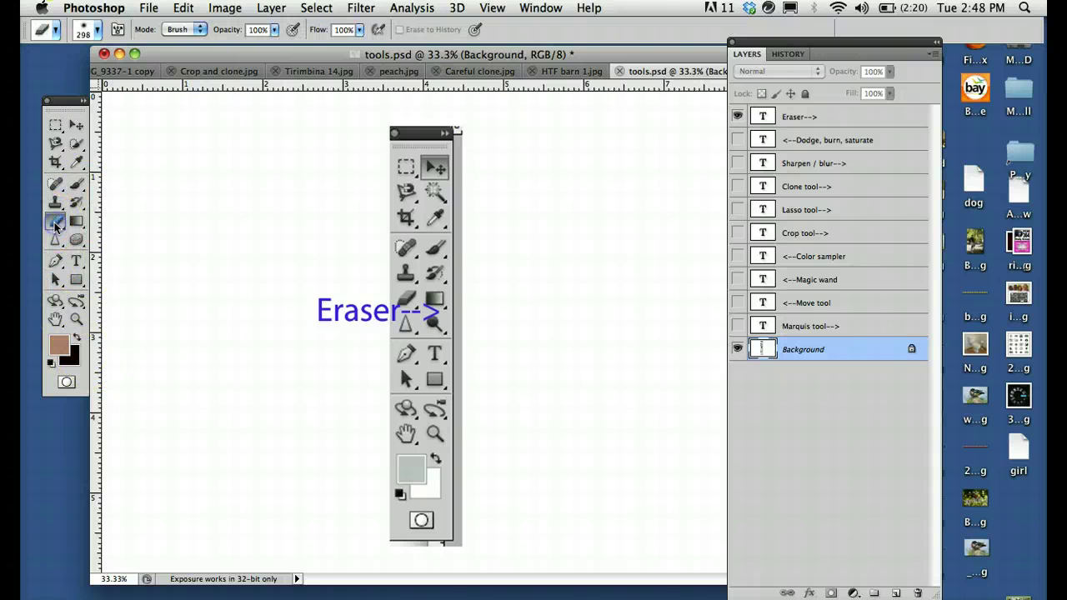
mouse_move(409, 477)
left_mouse_down()
mouse_move(419, 489)
mouse_move(469, 493)
mouse_move(398, 522)
mouse_move(392, 504)
mouse_move(367, 500)
left_mouse_up()
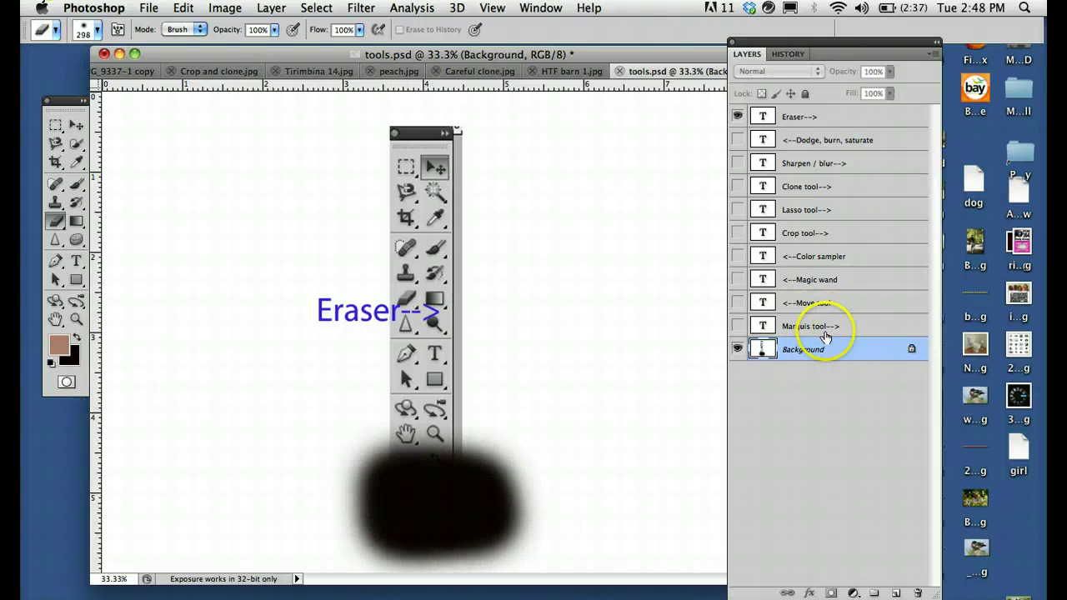
Return tools.psd to the Deselect history state before the eraser stroke and reselect the Background layer
left_click(787, 54)
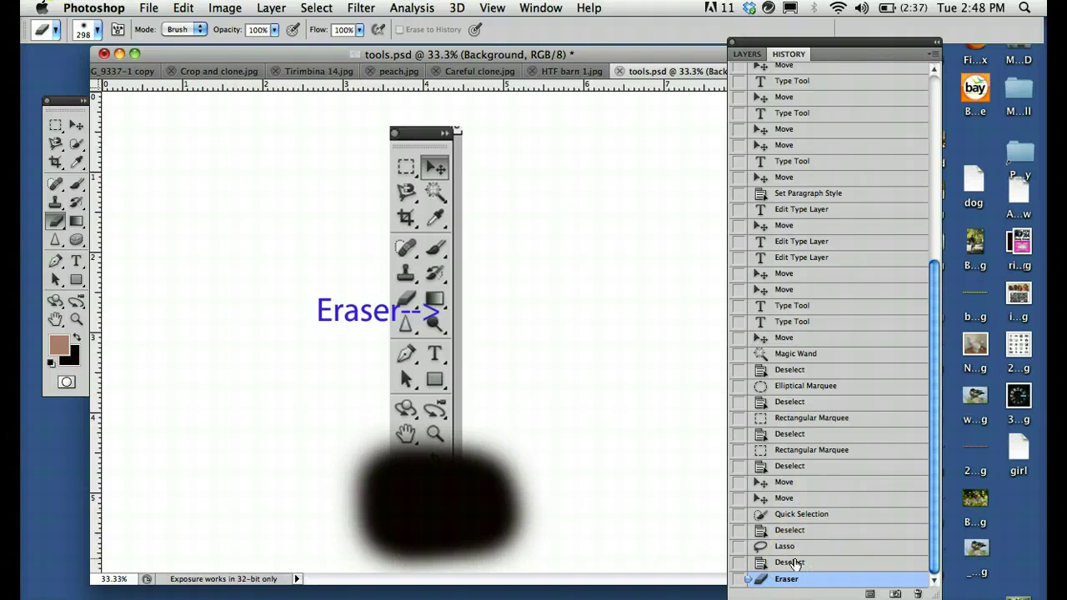
left_click(792, 563)
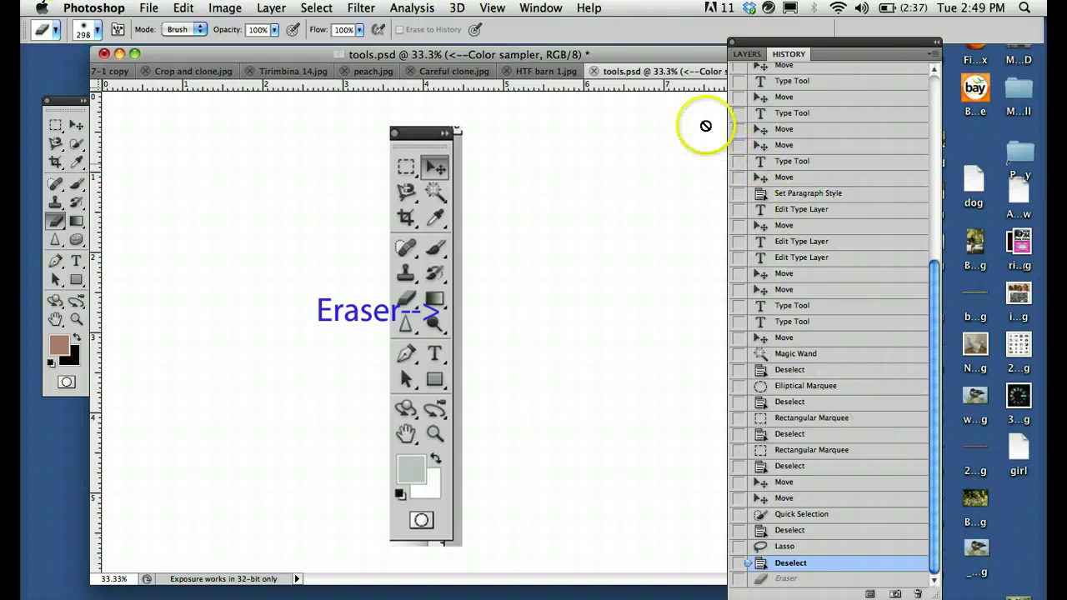
left_click(744, 53)
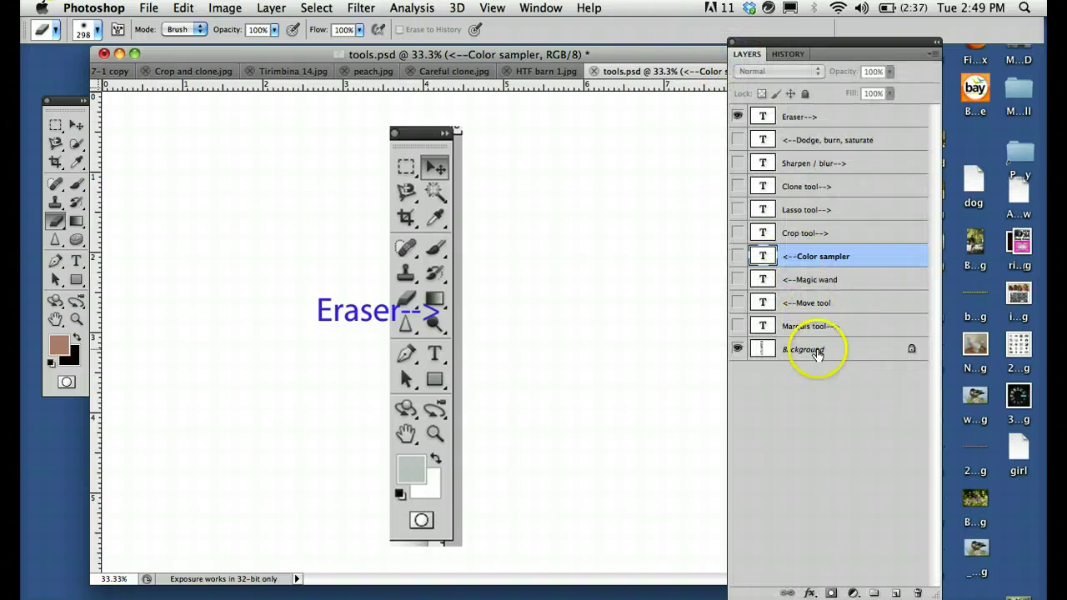
left_click(819, 352)
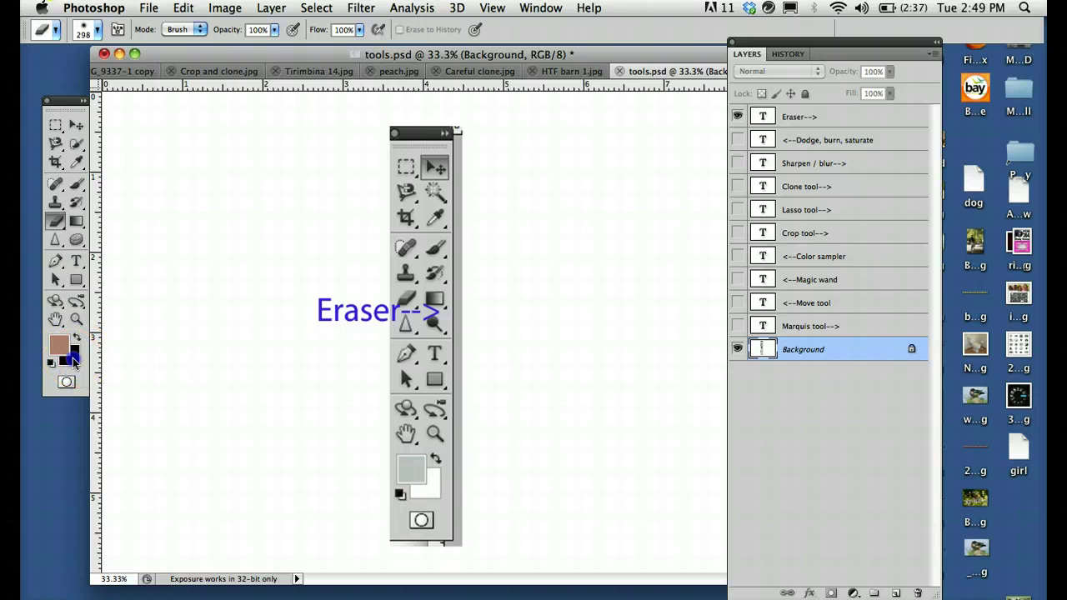
Set the background colour to white and erase the colour swatch area of the toolbox picture on the Background layer
left_click(73, 358)
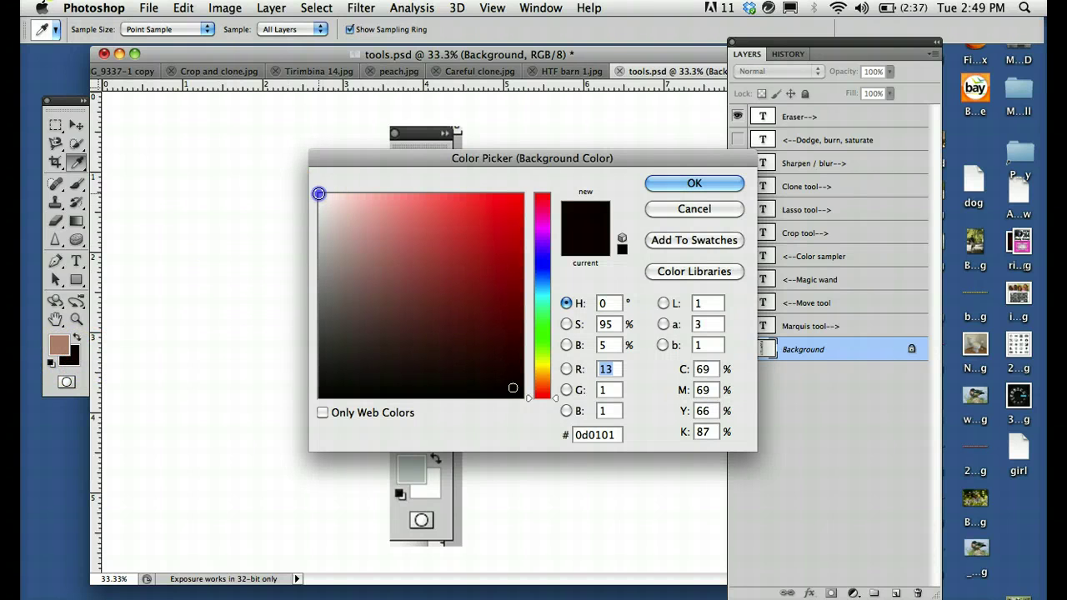
left_click(318, 194)
left_click(661, 185)
key("e")
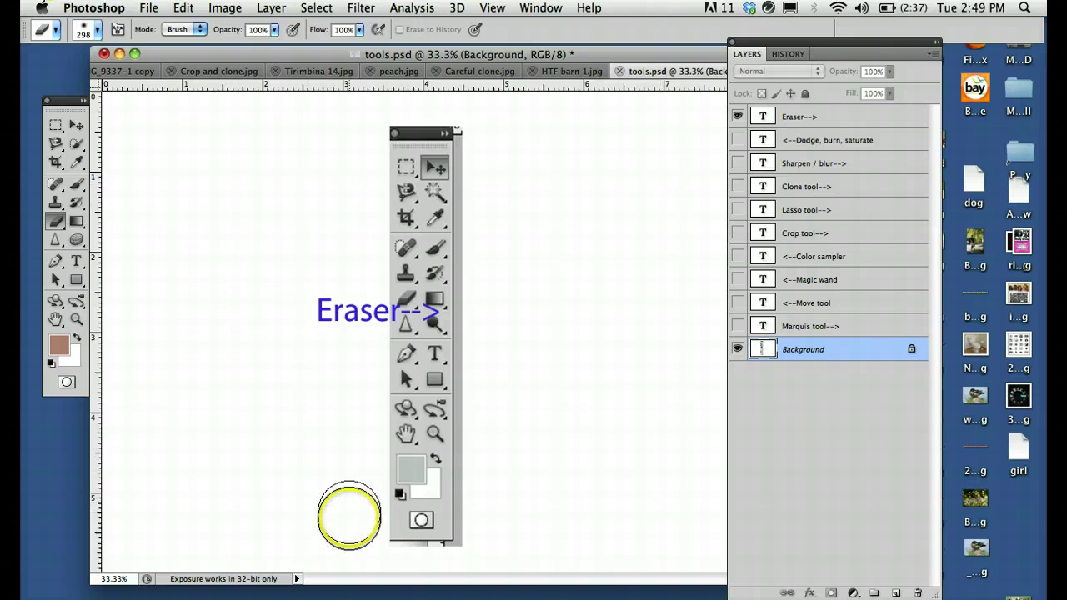
mouse_move(349, 516)
left_mouse_down()
mouse_move(495, 518)
mouse_move(339, 507)
left_mouse_up()
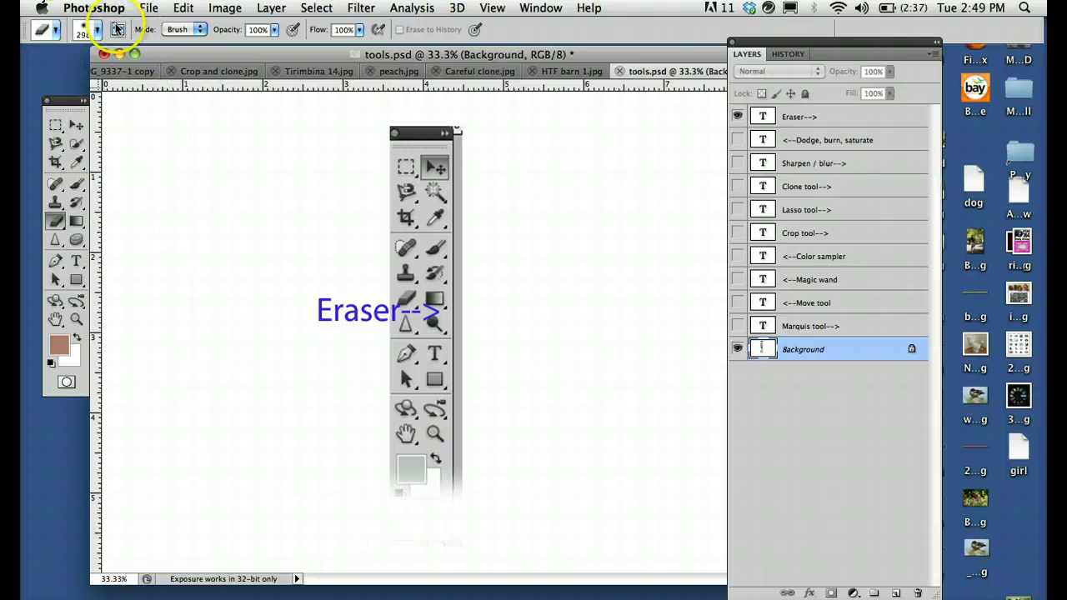
Set the eraser brush to 101 px and 100% hardness, and erase three hard-edged horizontal bands across the toolbox picture
left_click(88, 31)
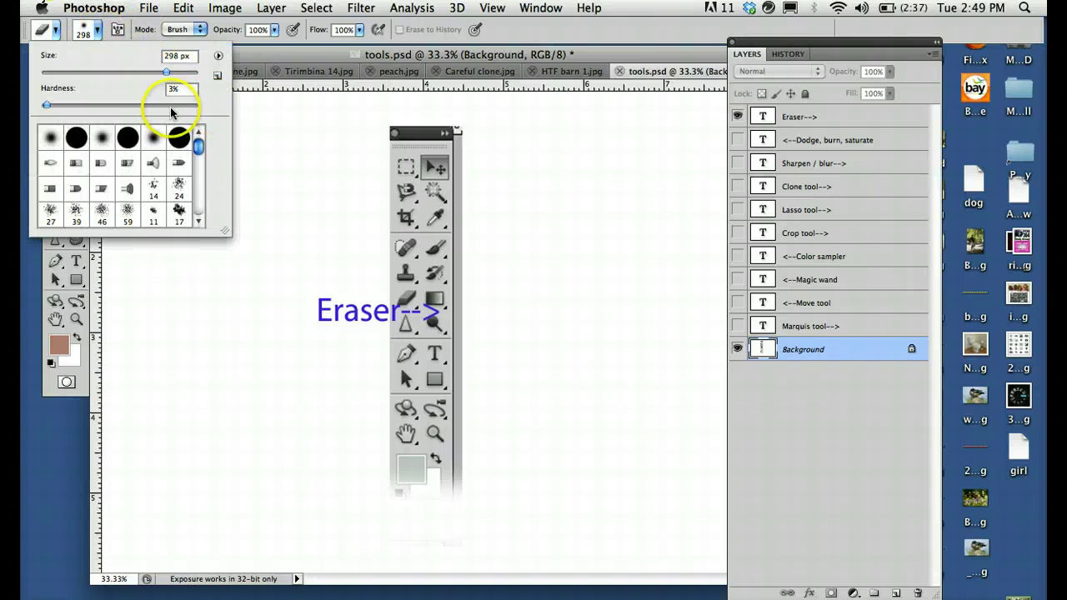
left_click(198, 106)
left_click(119, 73)
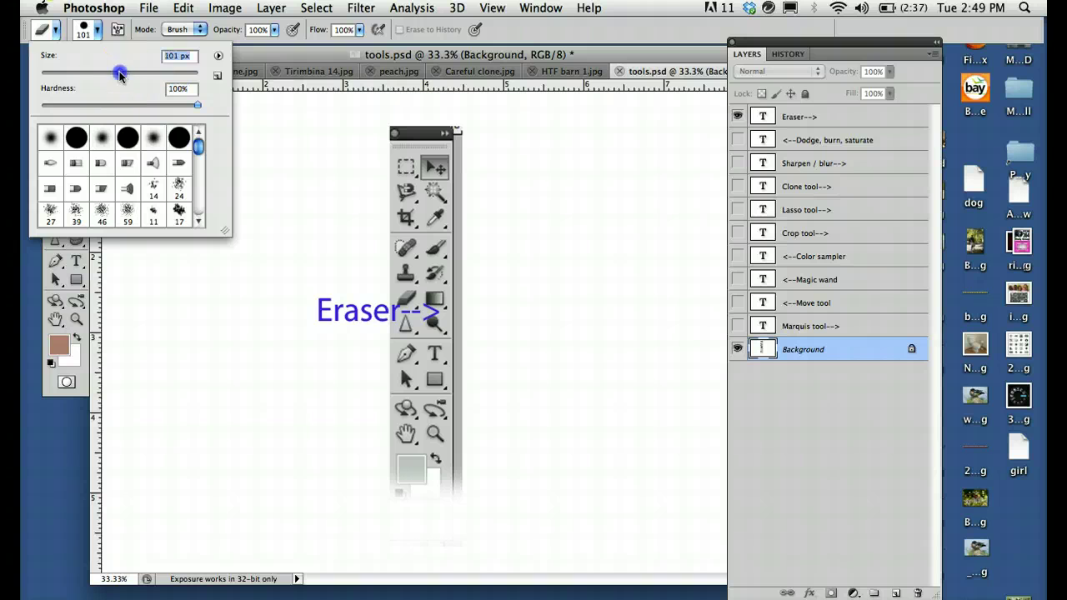
left_click_drag(340, 219, 530, 217)
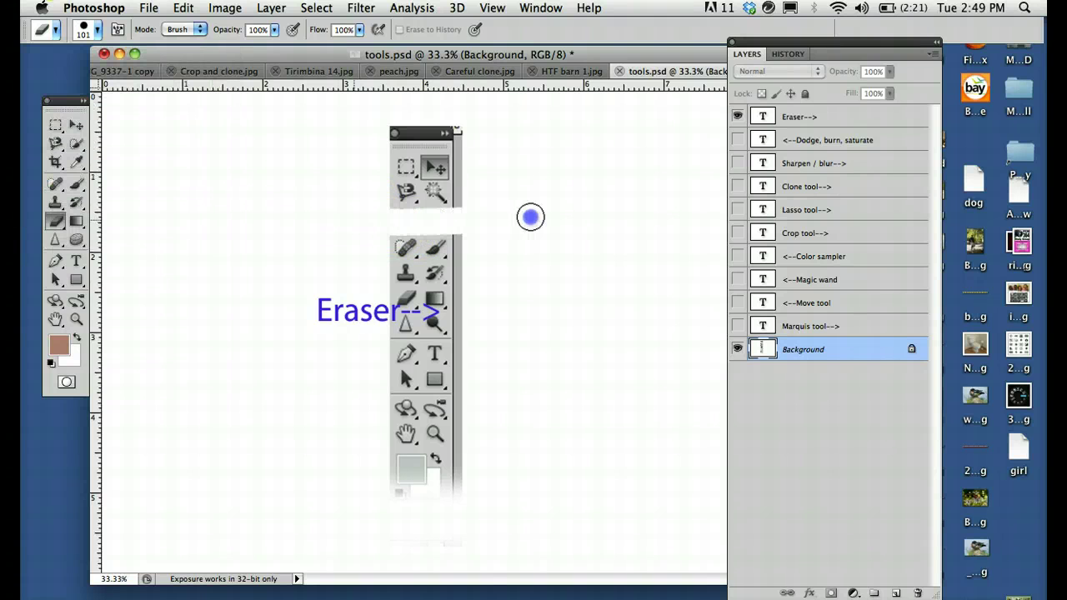
left_click_drag(495, 289, 264, 269)
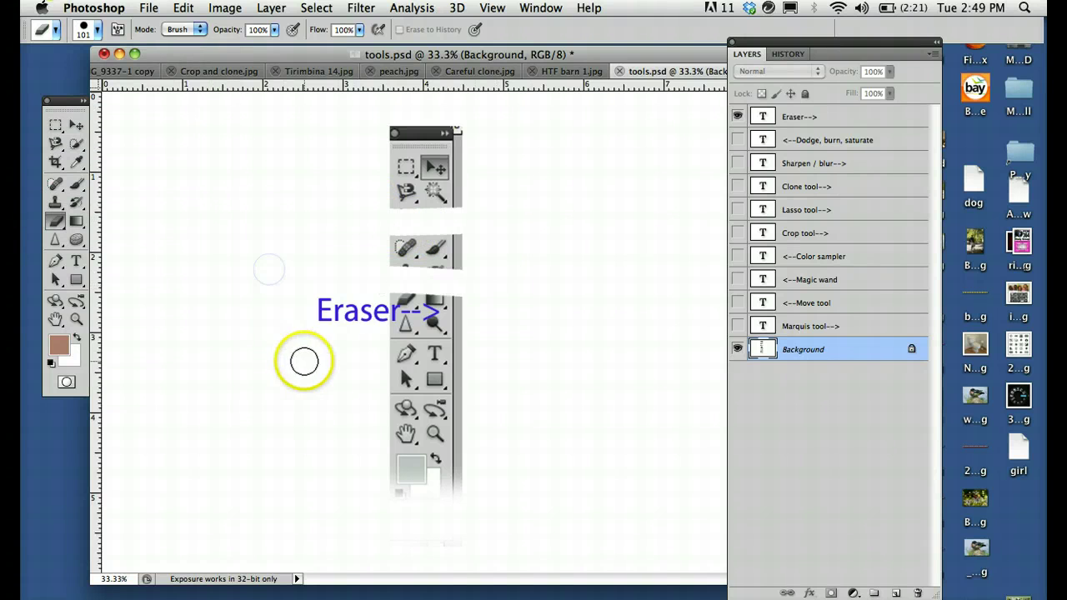
left_click_drag(300, 359, 544, 368)
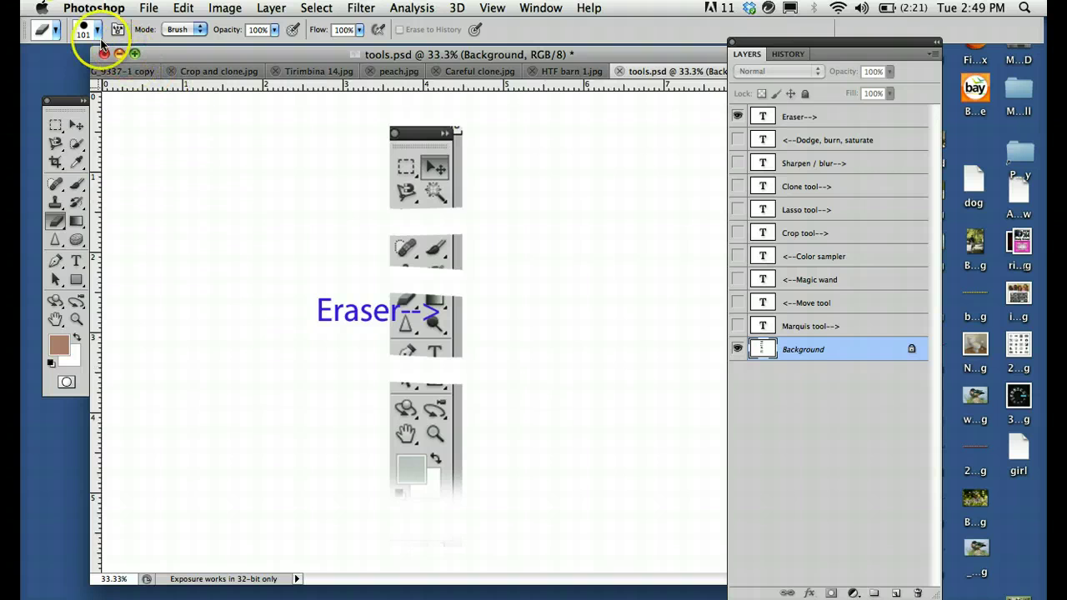
Set the eraser hardness to 0% and erase a soft-edged band across the Marquee and Move icons of the toolbox picture
left_click(97, 31)
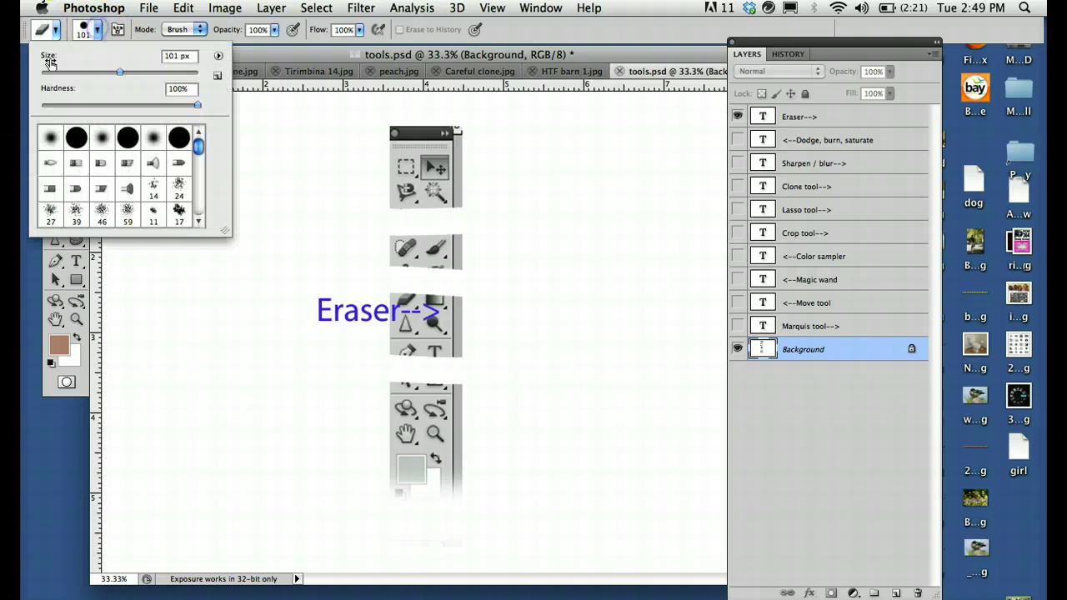
left_click(40, 106)
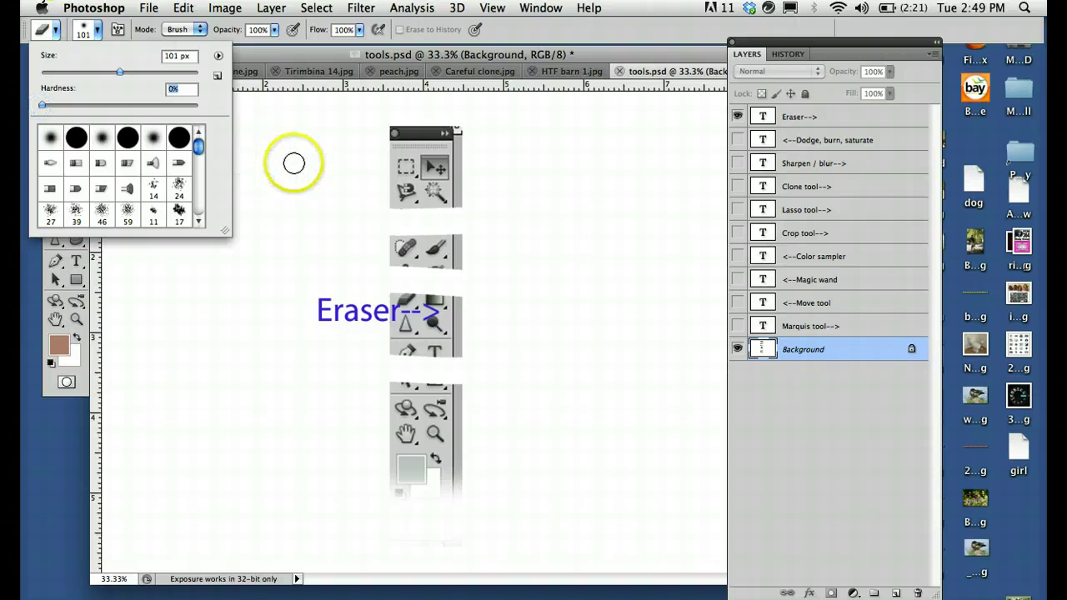
left_click(395, 175)
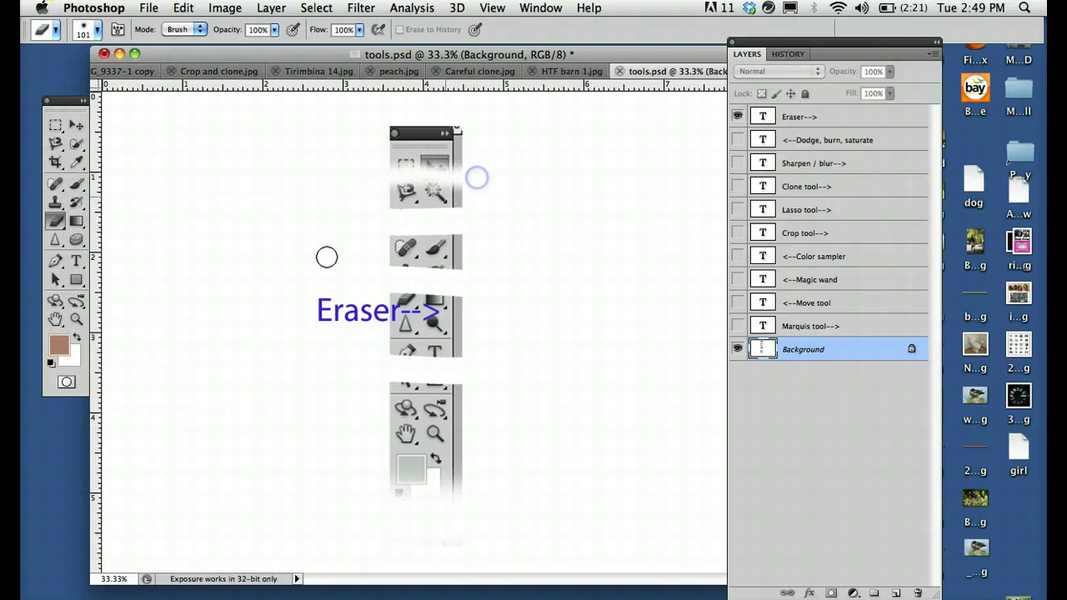
left_click(75, 319)
left_click(506, 194)
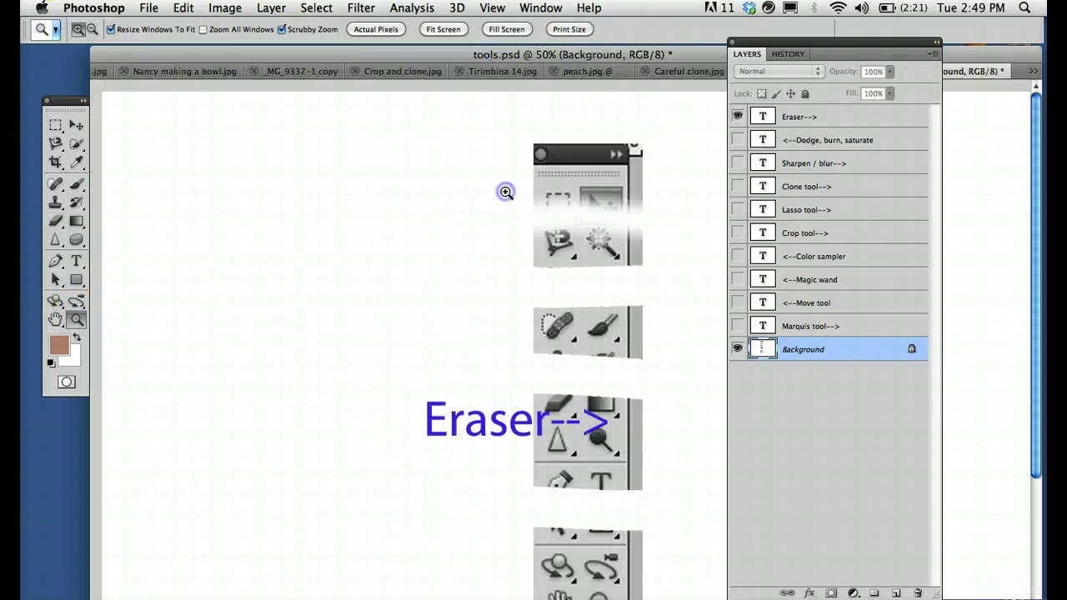
left_click(520, 217)
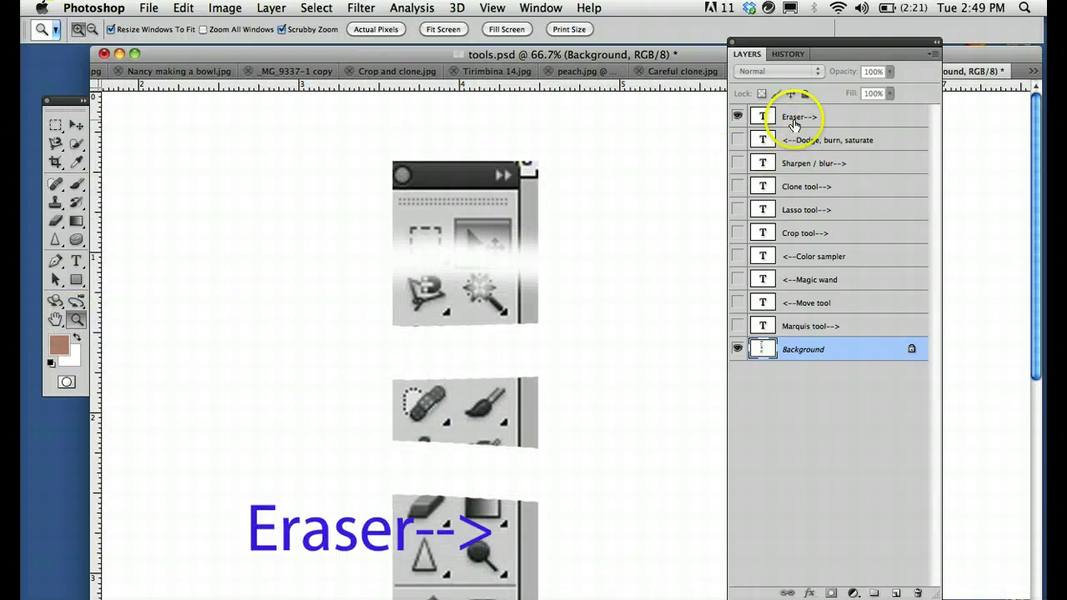
Undo all eraser strokes by returning tools.psd to the Lasso history state
left_click(783, 57)
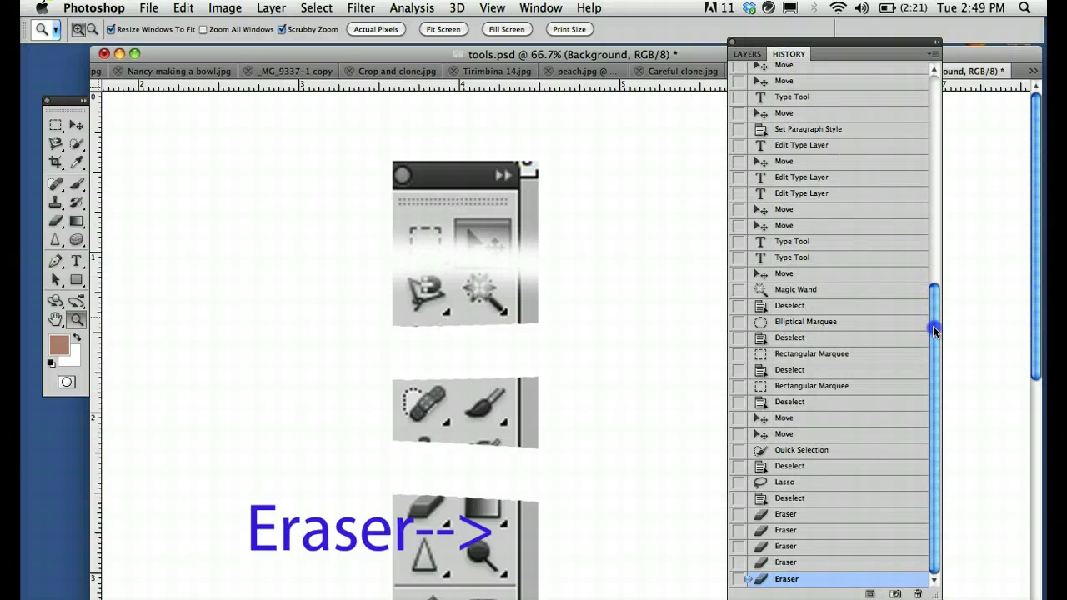
left_click(784, 484)
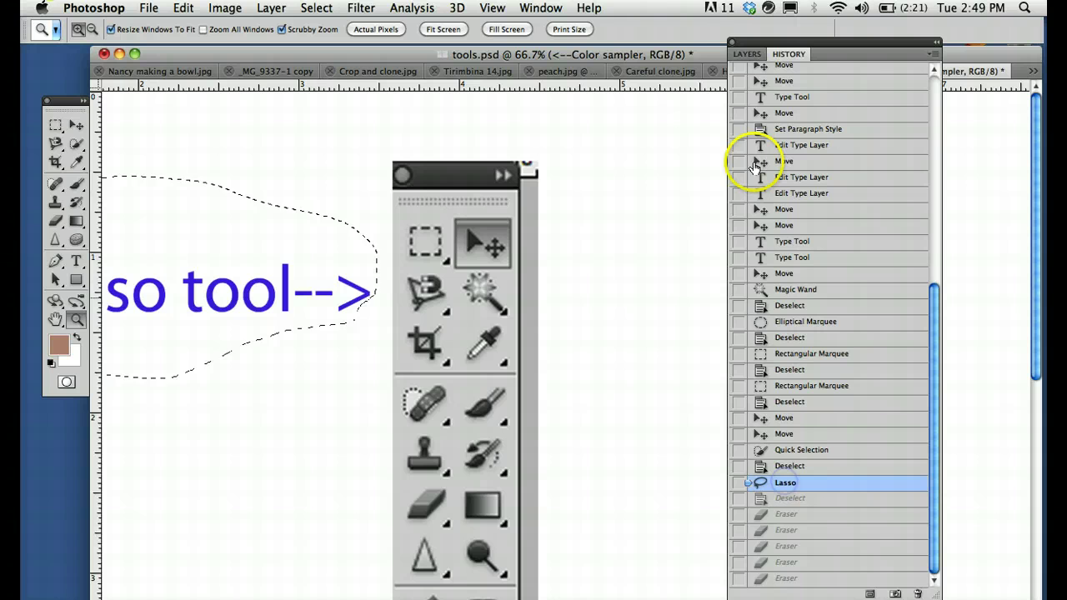
Hide the Lasso tool label layer and clear the active lasso selection
left_click(747, 54)
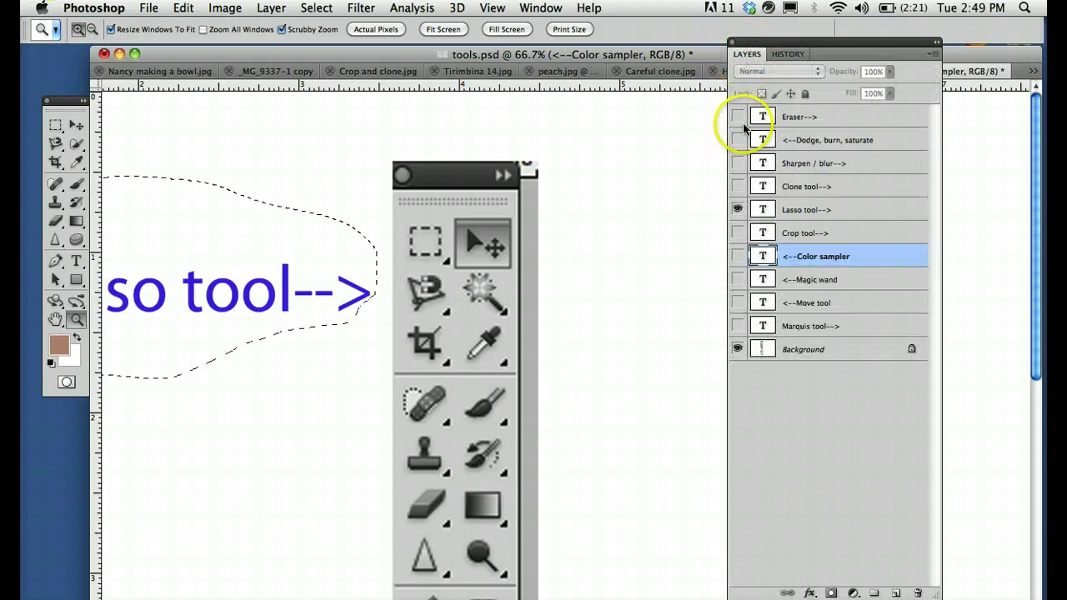
left_click(737, 210)
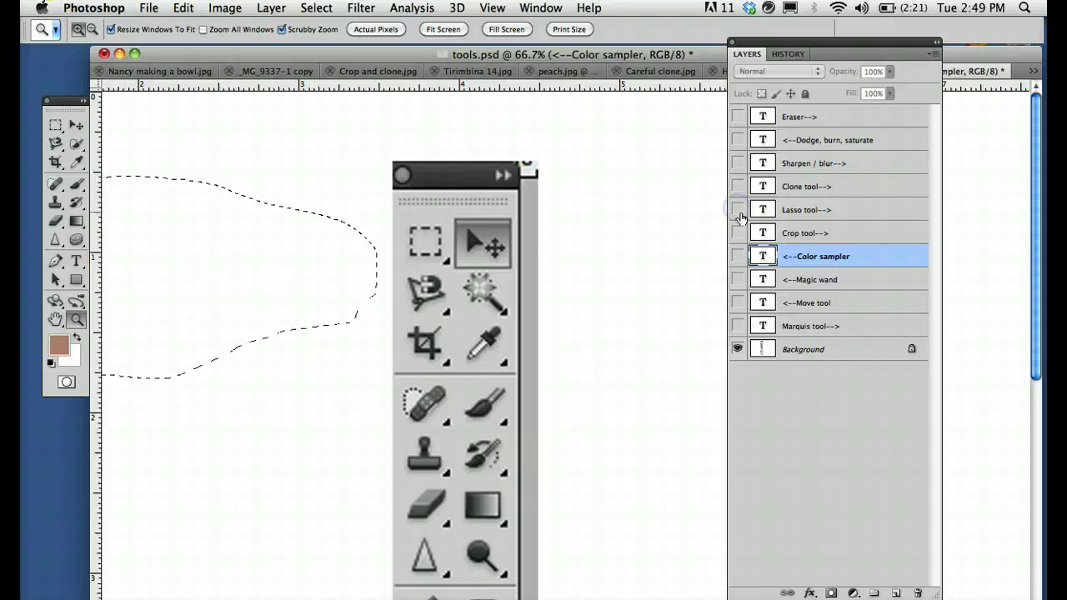
left_click(316, 8)
left_click(320, 43)
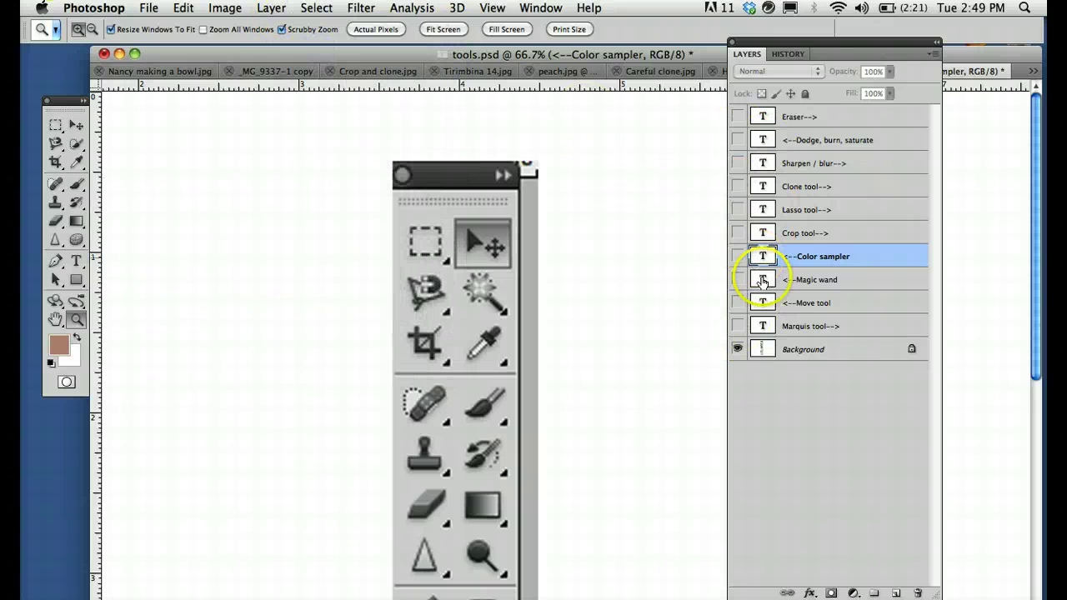
Show the Marquis tool, Move tool, Magic wand, Color sampler, Crop tool, Lasso tool, Clone tool and Sharpen / blur label layers
left_click(738, 327)
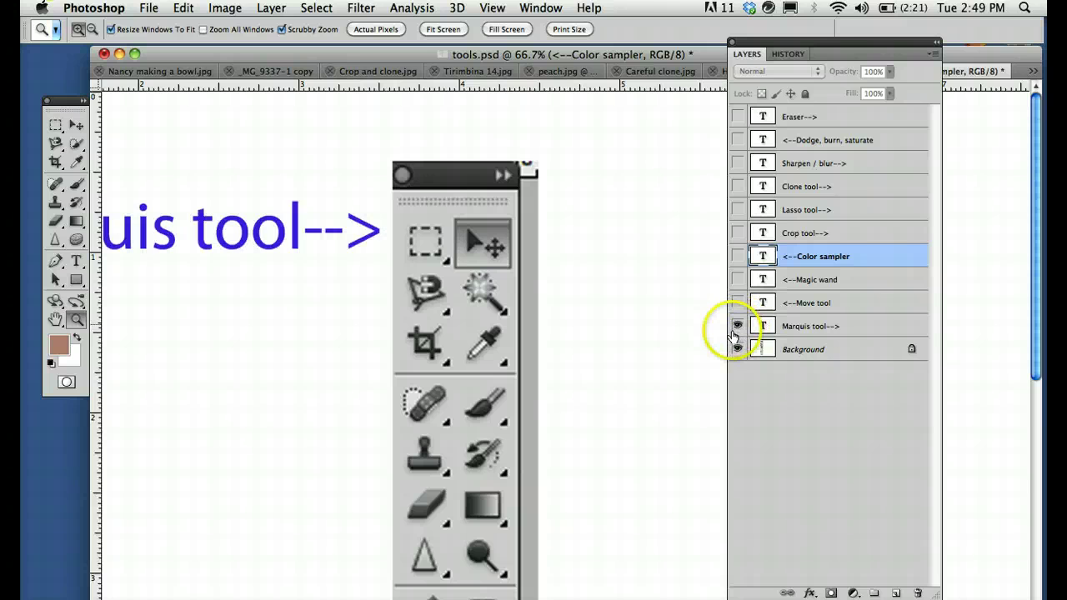
key("super+minus")
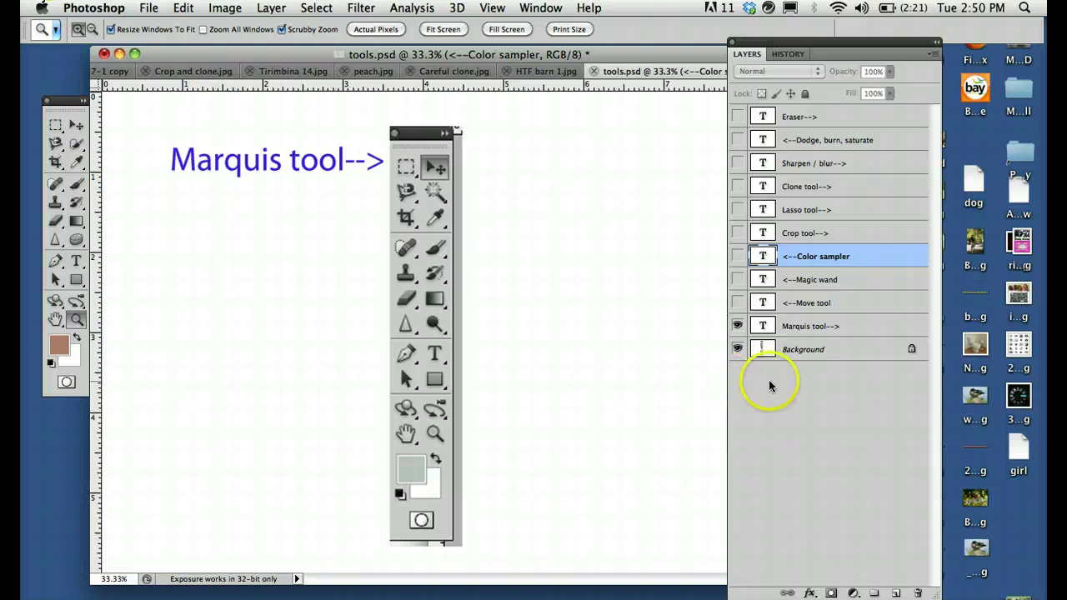
left_click(738, 303)
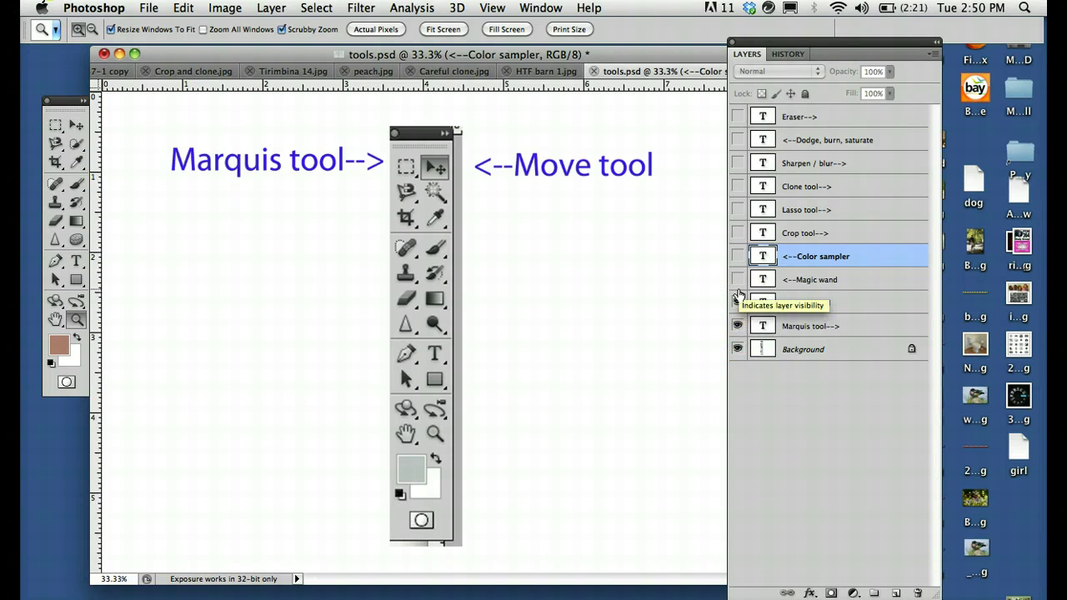
left_click(737, 280)
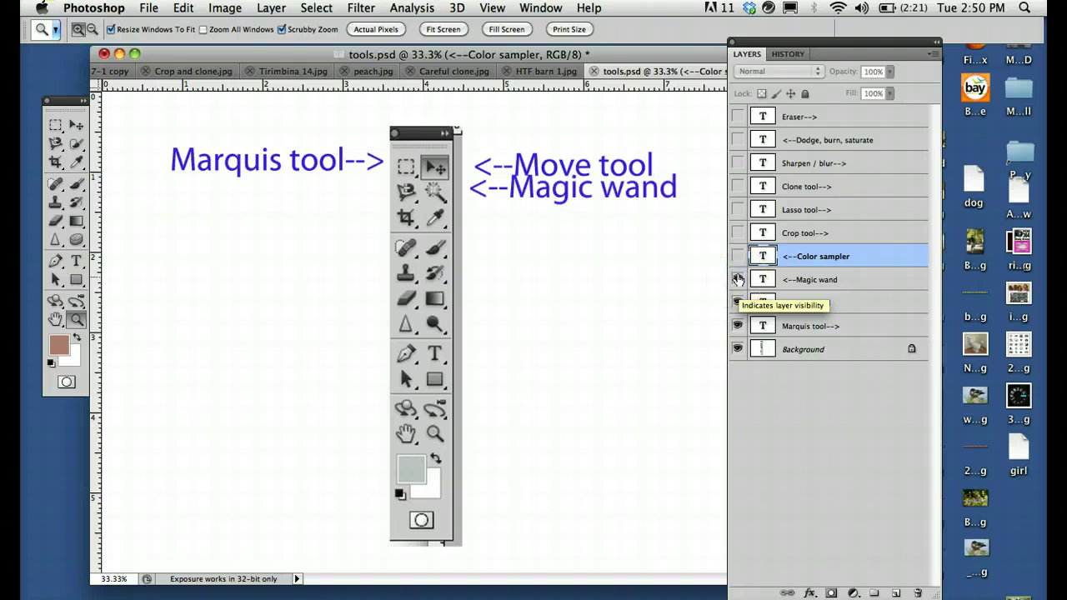
left_click(738, 256)
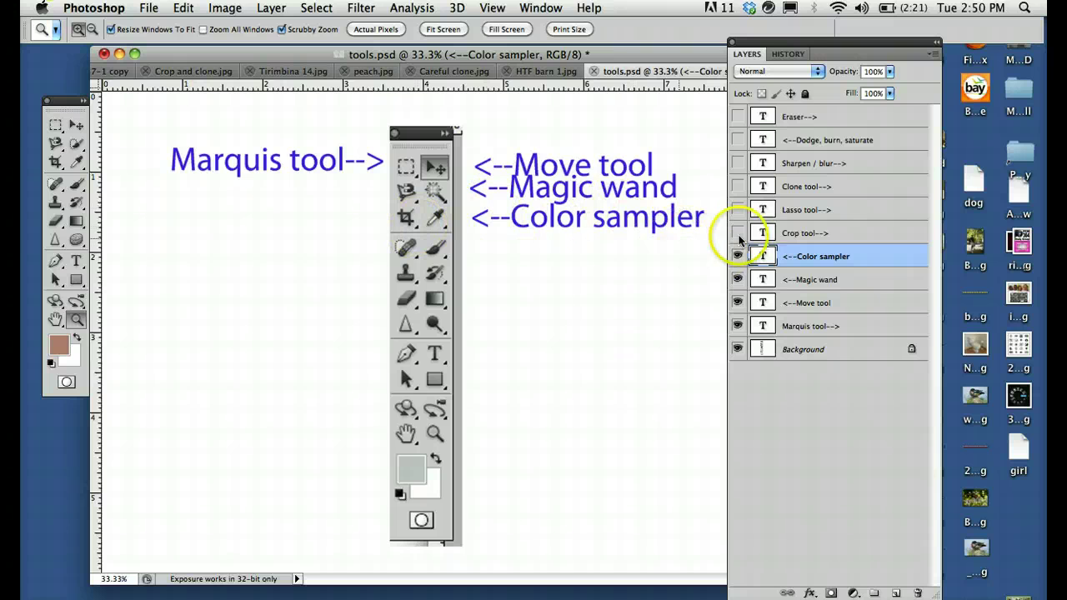
left_click(738, 234)
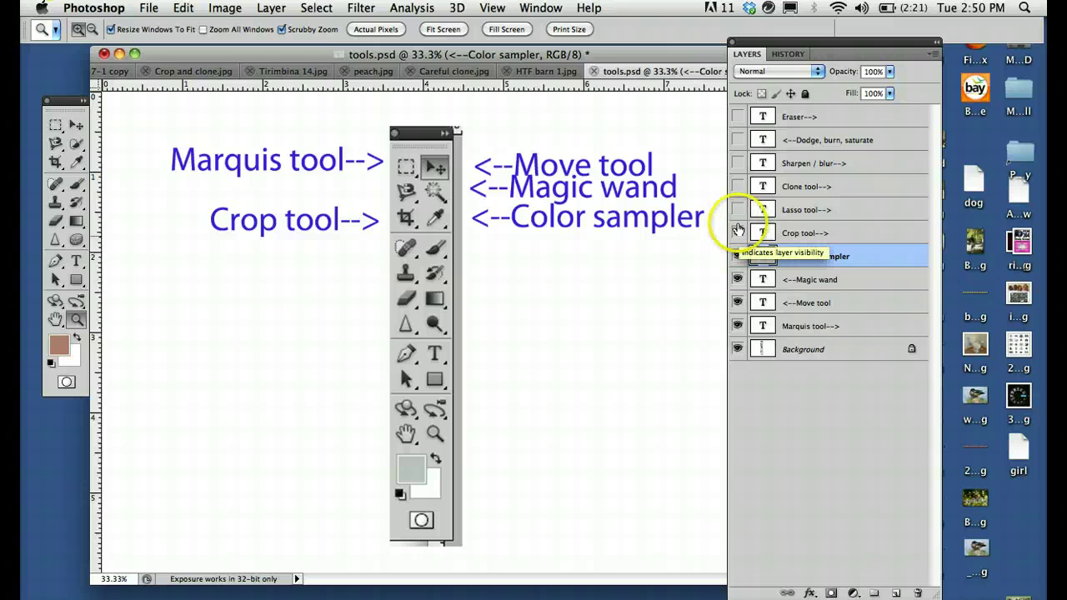
left_click(738, 210)
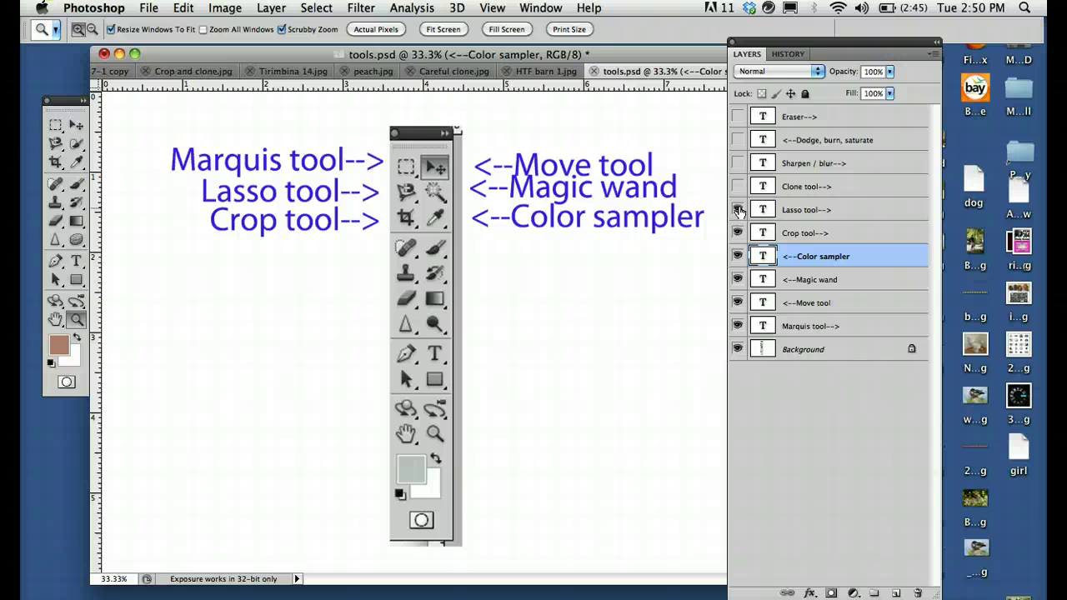
left_click(737, 186)
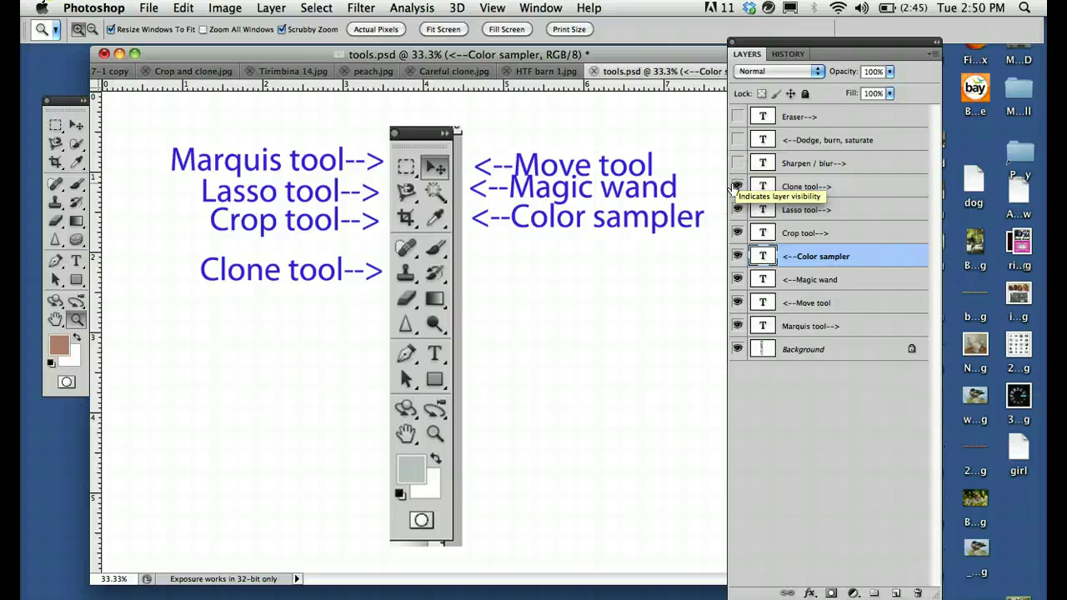
left_click(737, 163)
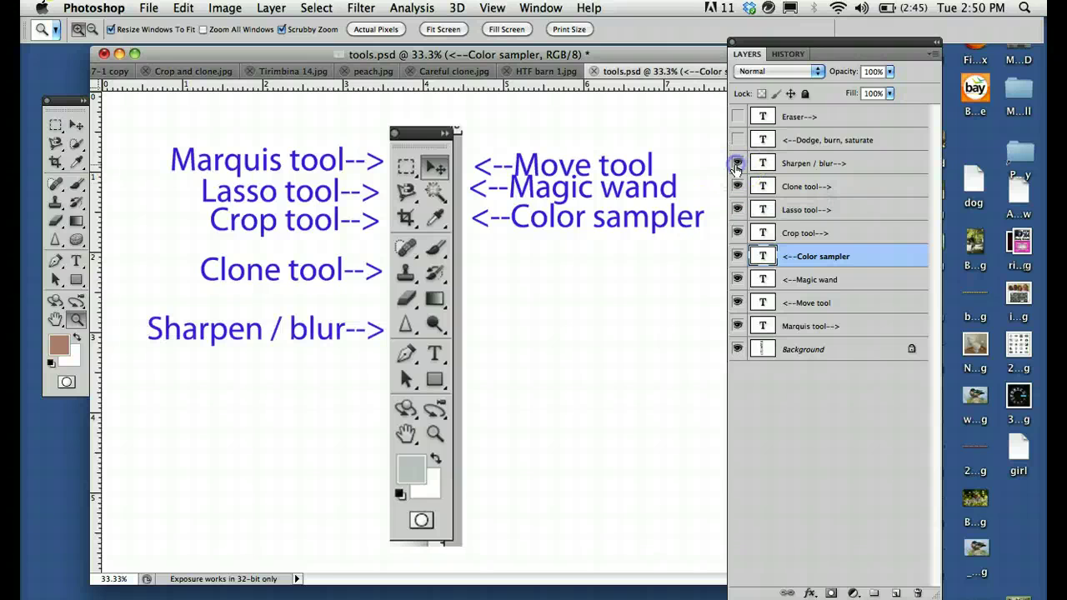